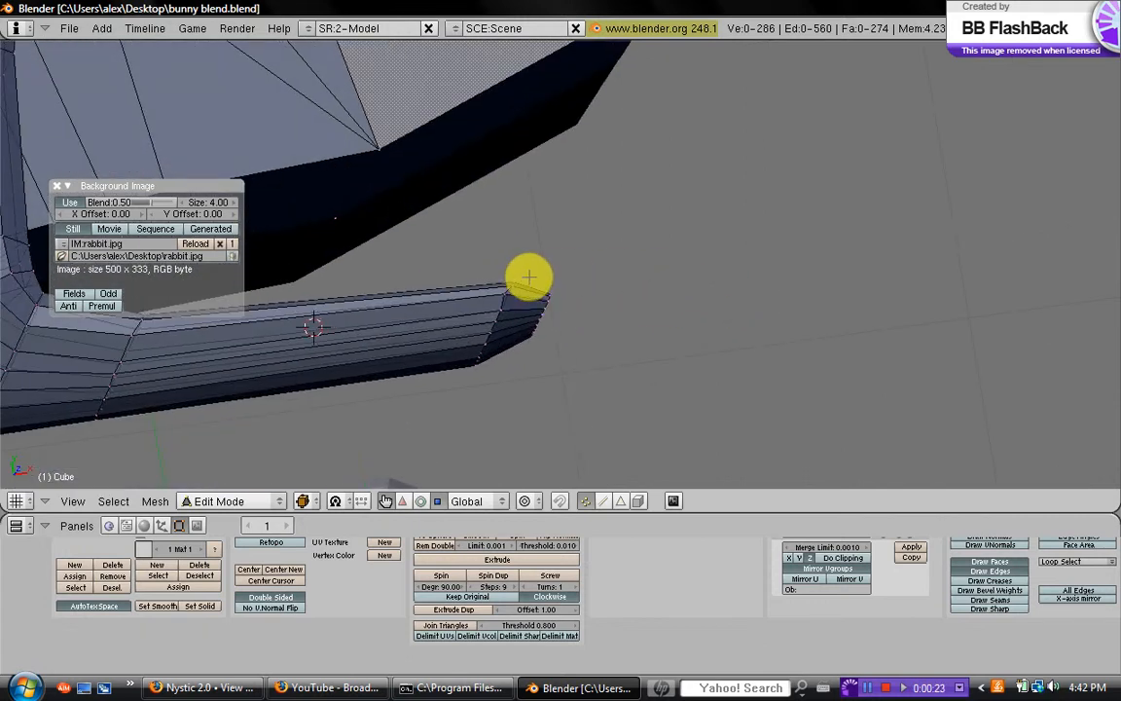
# Fill the open edge loop at the tip of the rabbit's hind foot with faces and check the mesh in Object Mode
pyautogui.keyDown('alt'); pyautogui.rightClick(558, 378); pyautogui.keyUp('alt')
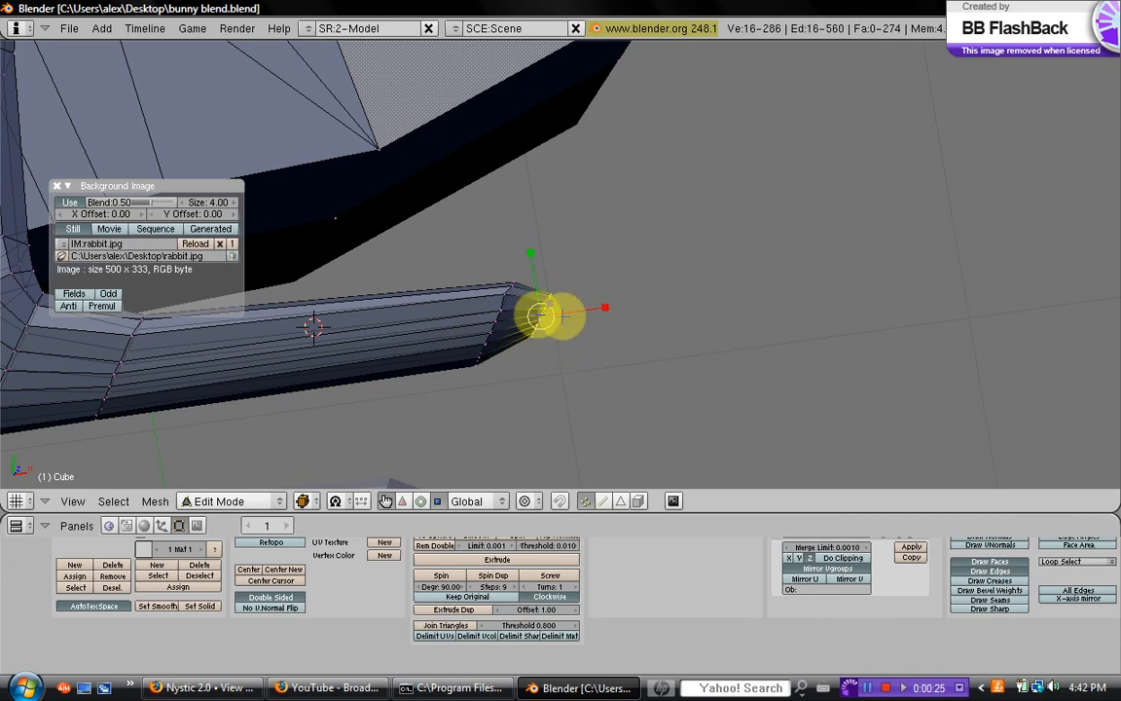
pyautogui.moveTo(547, 315); pyautogui.dragTo(425, 330, button='middle')
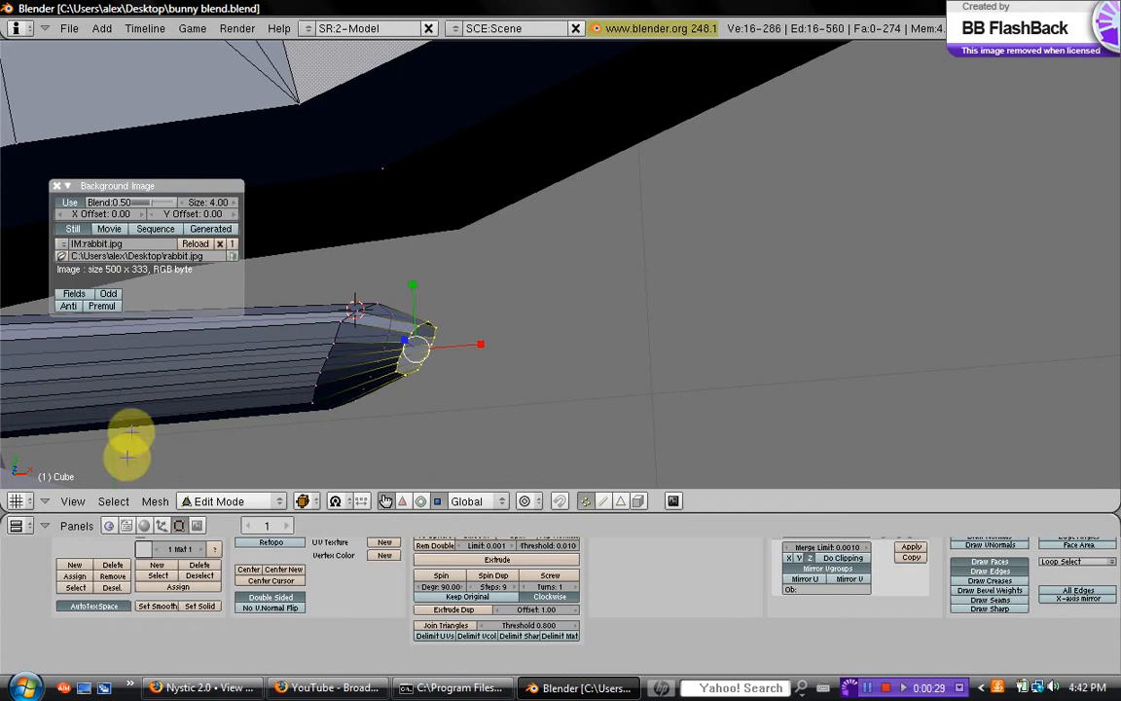
pyautogui.click(154, 501)
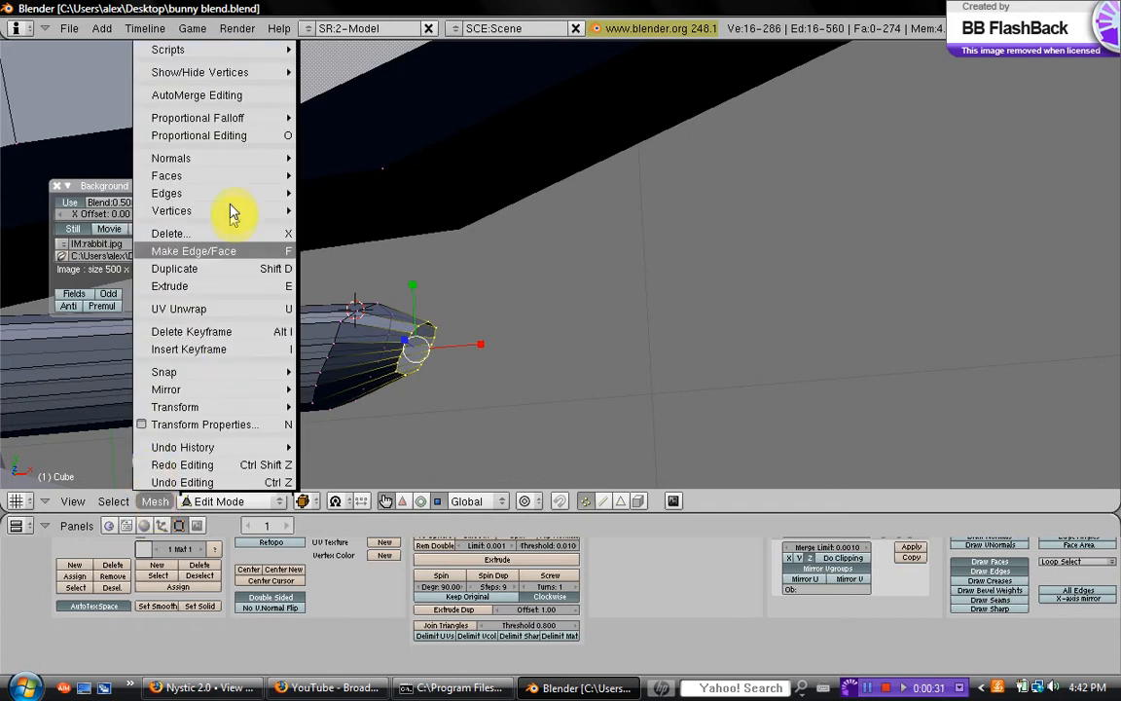
pyautogui.moveTo(225, 176)
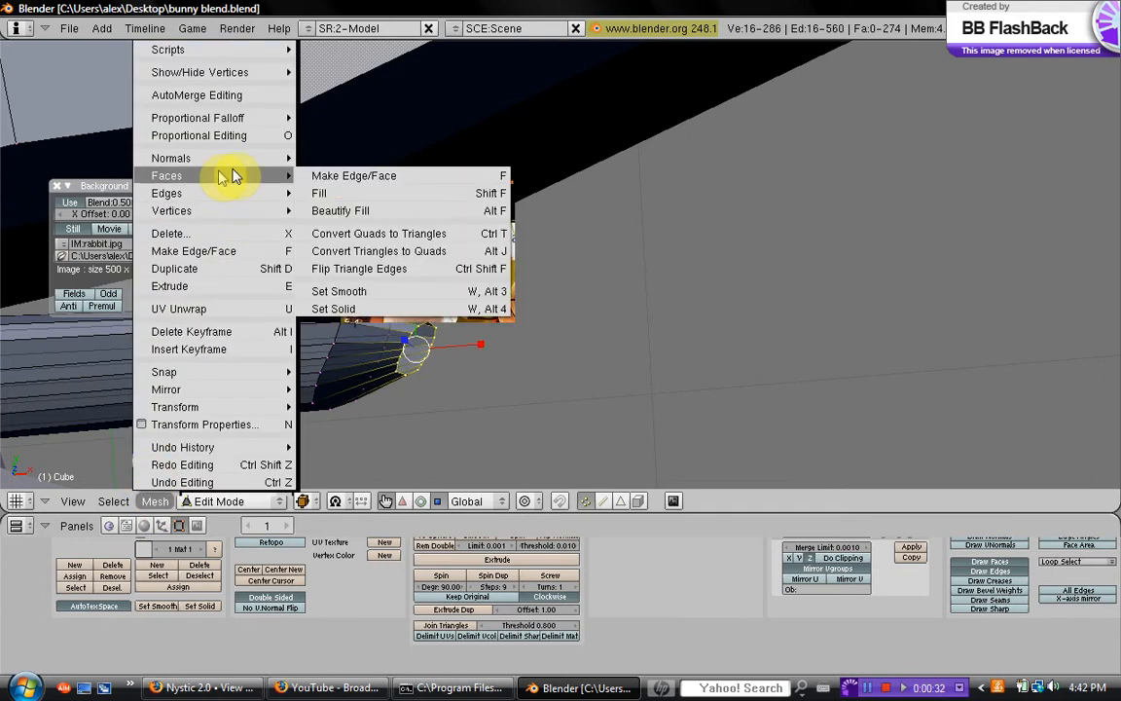
pyautogui.click(321, 191)
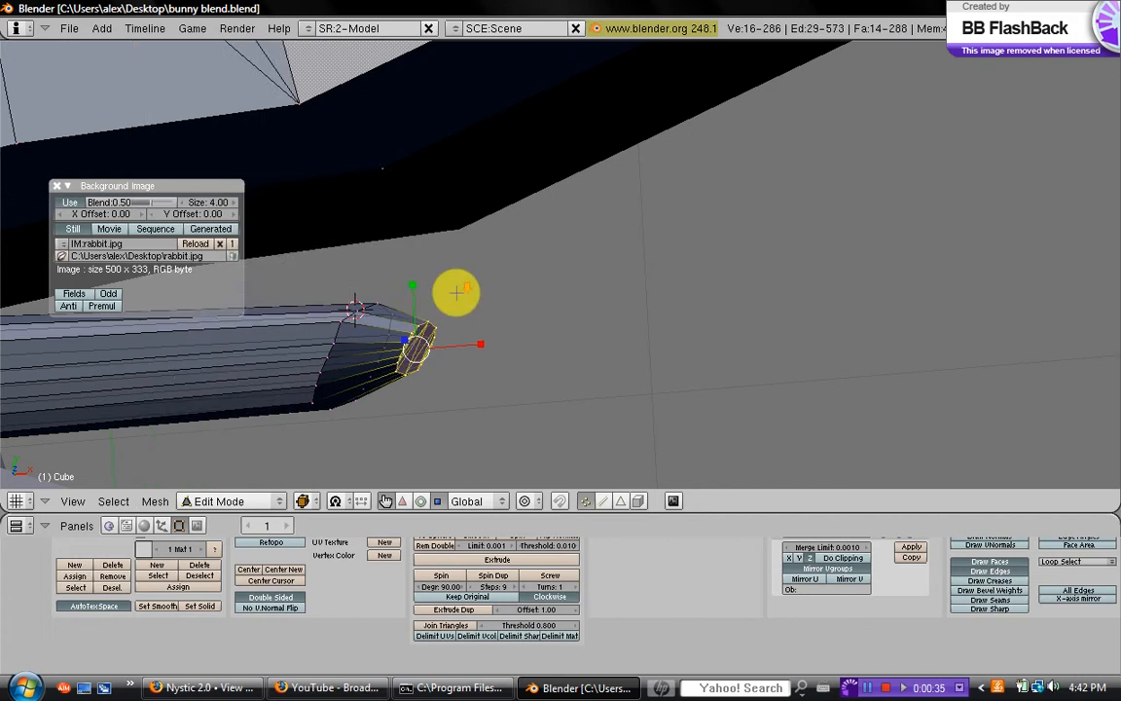
pyautogui.moveTo(455, 293); pyautogui.dragTo(488, 273, button='middle')
pyautogui.press('Tab')
pyautogui.scroll(3, 618, 306)
pyautogui.scroll(-2, 508, 280)
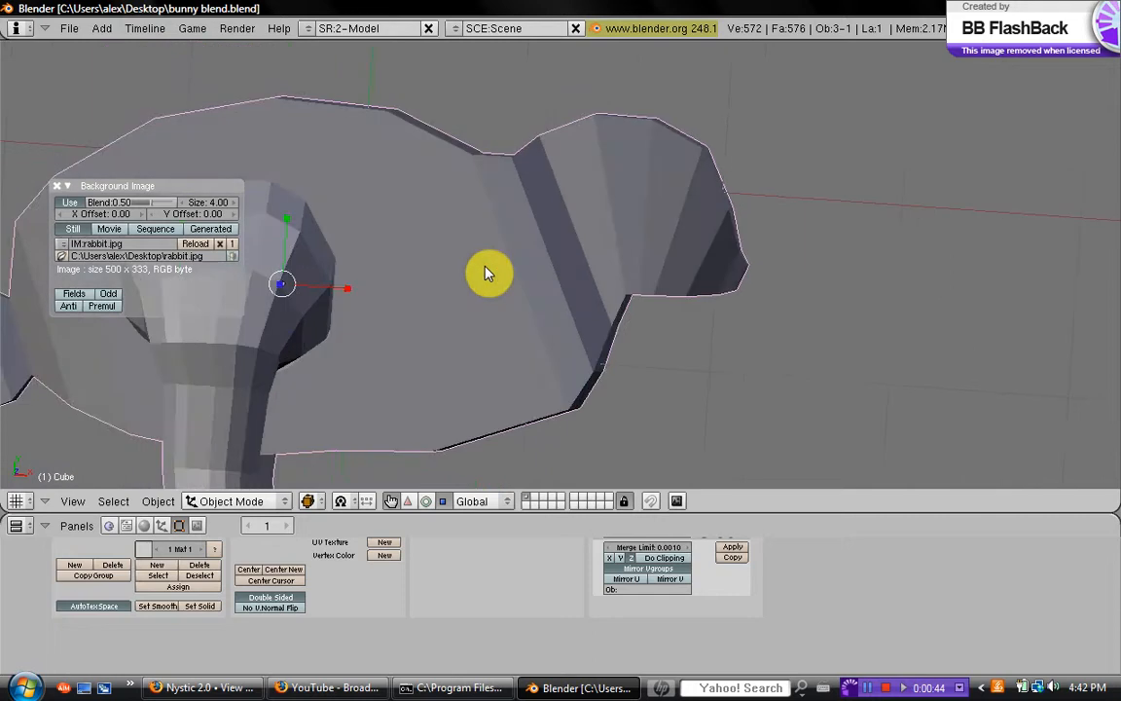
# In face select mode, subdivide the large side face behind the rabbit's neck twice into a 4 by 4 grid
pyautogui.press('Tab')
pyautogui.rightClick(428, 245)
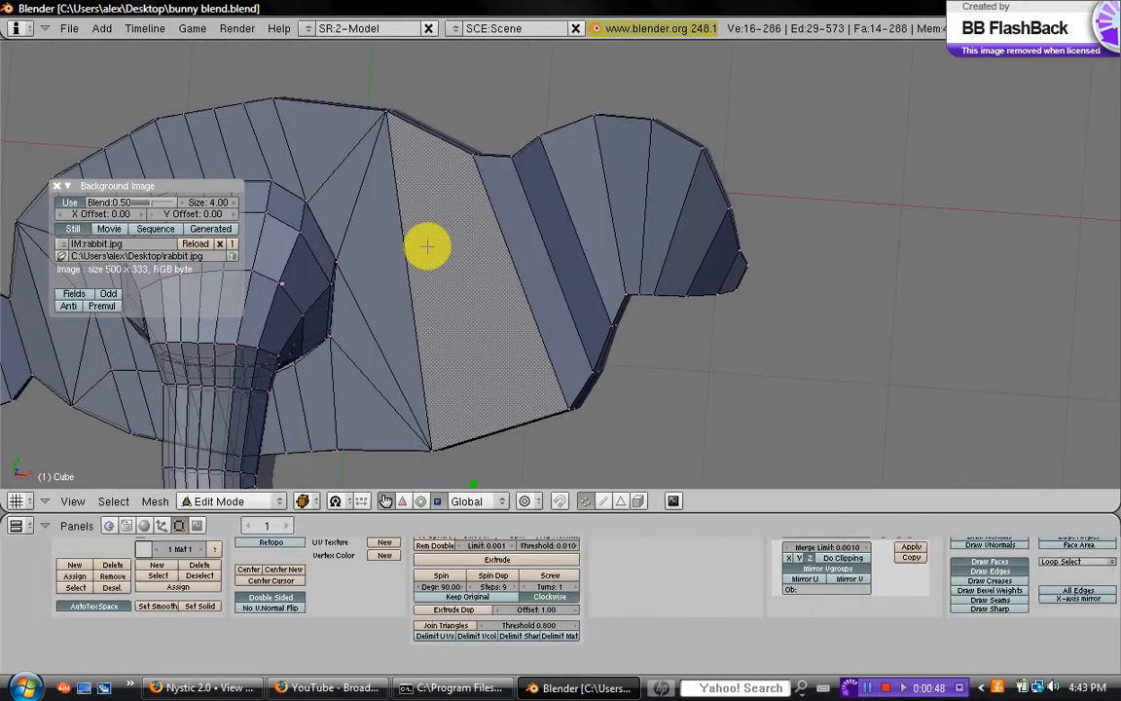
pyautogui.click(625, 503)
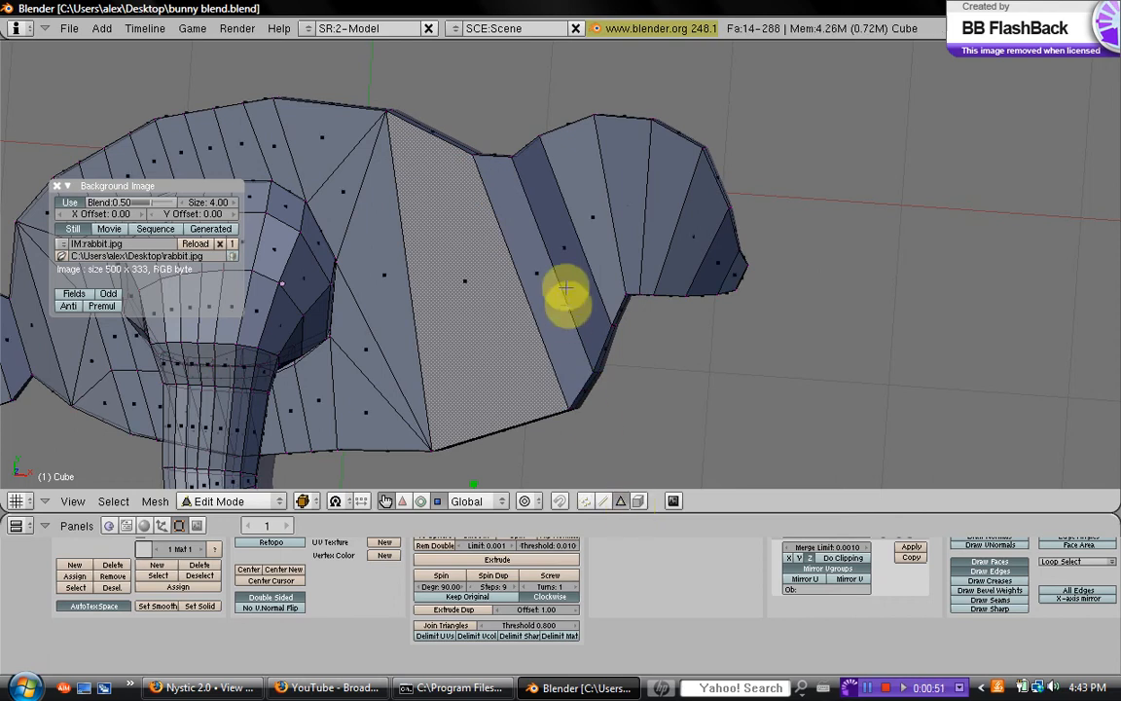
pyautogui.rightClick(463, 277)
pyautogui.scroll(-3, 463, 278)
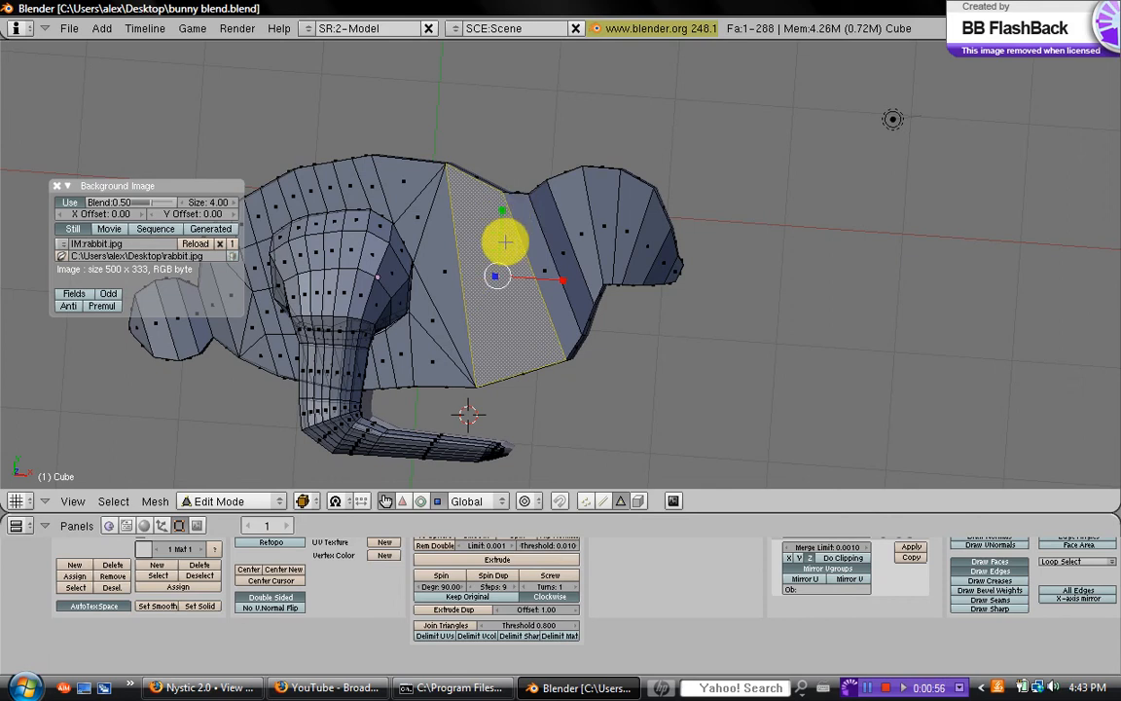
pyautogui.press('w')
pyautogui.click(505, 241)
pyautogui.scroll(2, 505, 241)
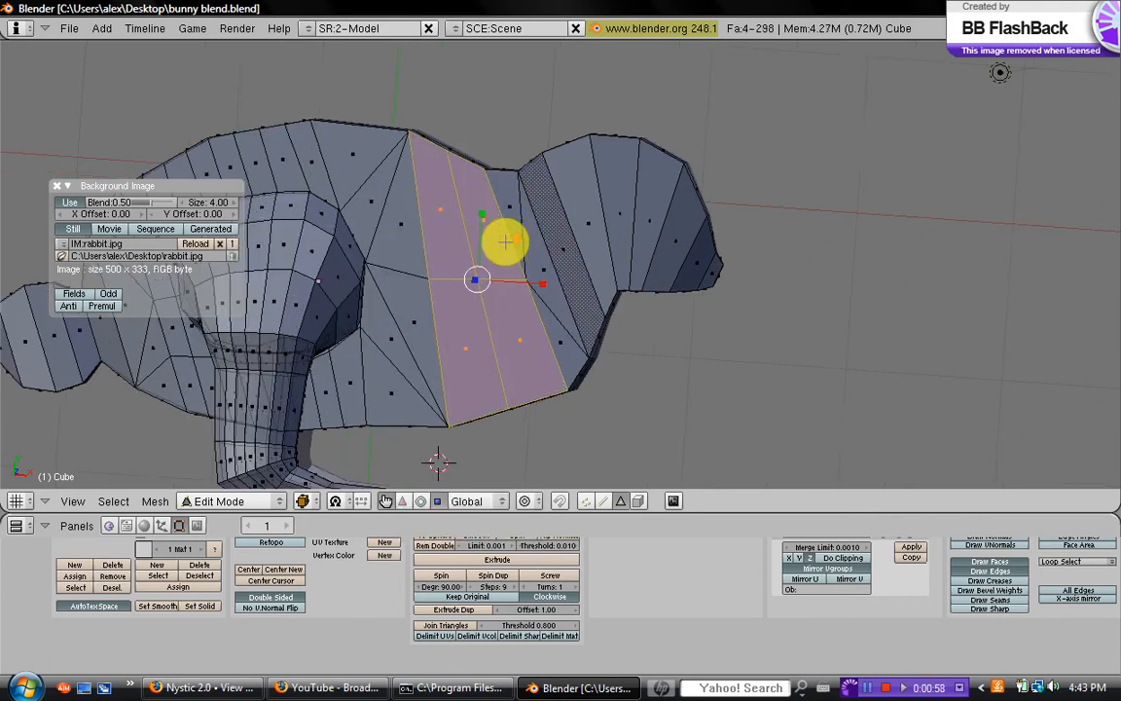
pyautogui.press('w')
pyautogui.click(505, 241)
pyautogui.scroll(2, 500, 240)
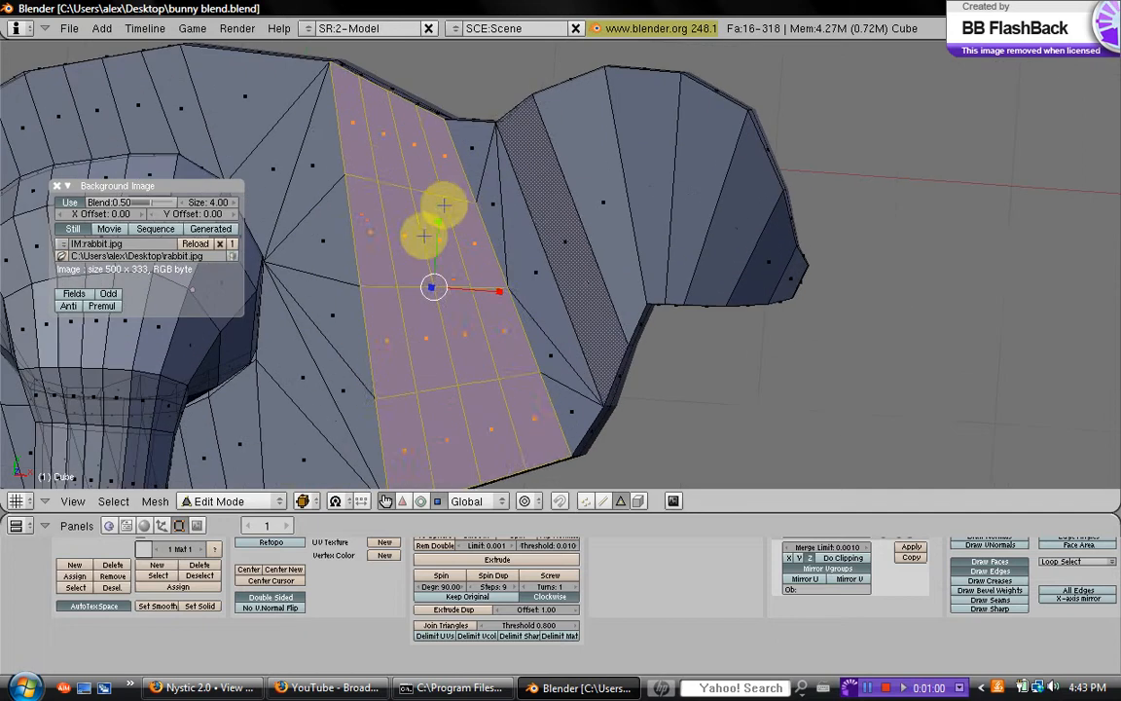
# Delete the two middle faces in the second row from the top of the subdivided shoulder area
pyautogui.rightClick(408, 235)
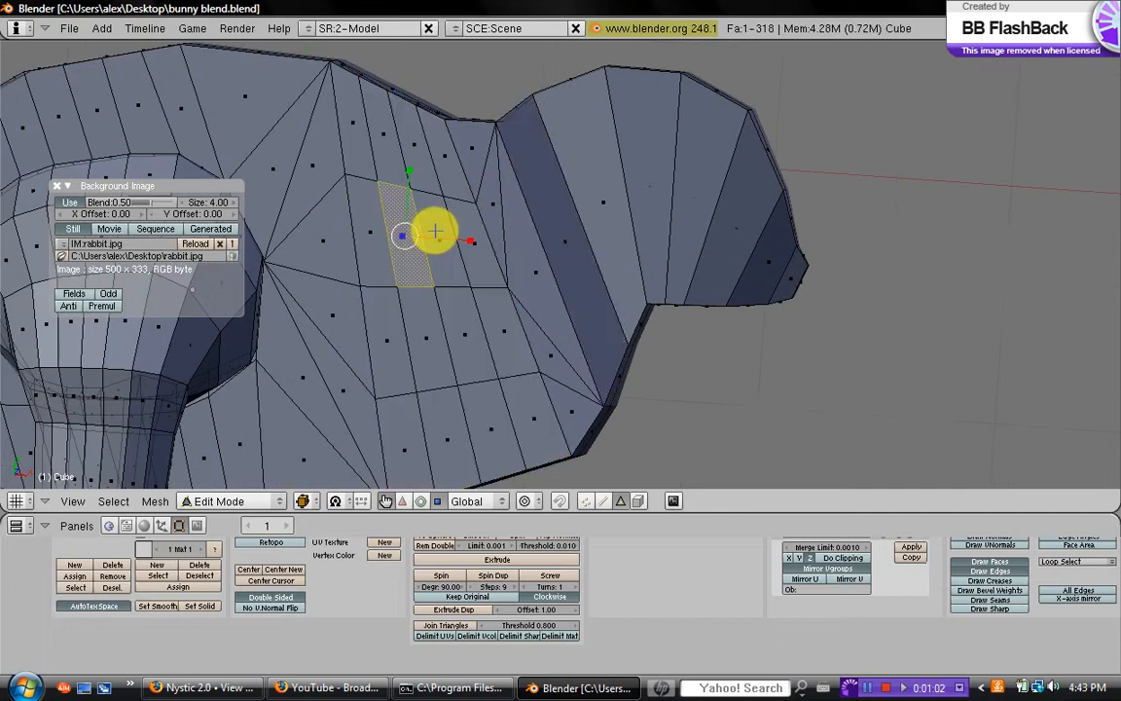
pyautogui.keyDown('shift'); pyautogui.rightClick(434, 231); pyautogui.keyUp('shift')
pyautogui.scroll(-2, 434, 231)
pyautogui.moveTo(530, 265); pyautogui.dragTo(814, 305, button='middle')
pyautogui.scroll(3, 535, 250)
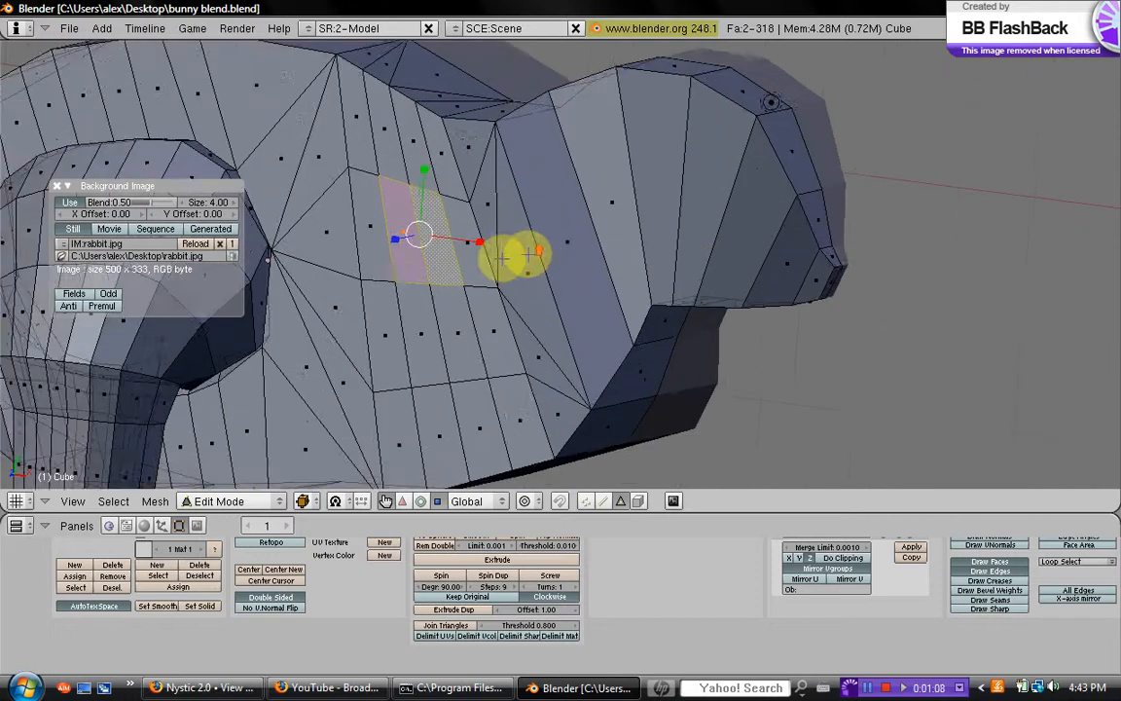
pyautogui.moveTo(481, 283); pyautogui.dragTo(489, 282, button='middle')
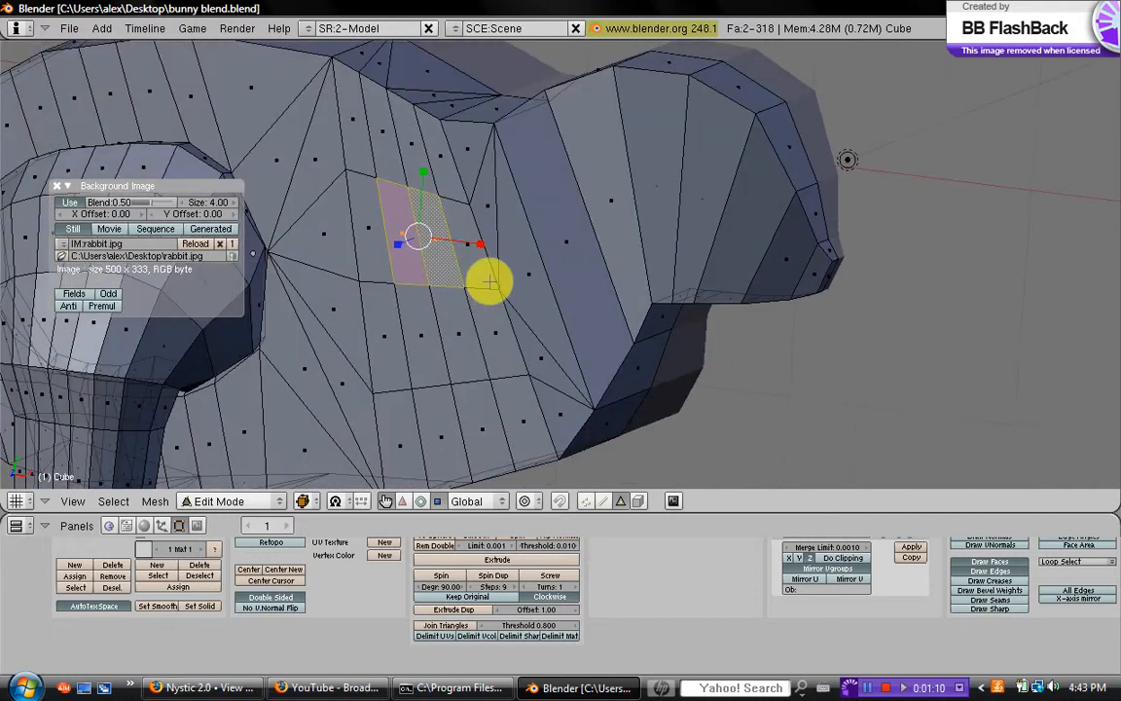
pyautogui.press('x')
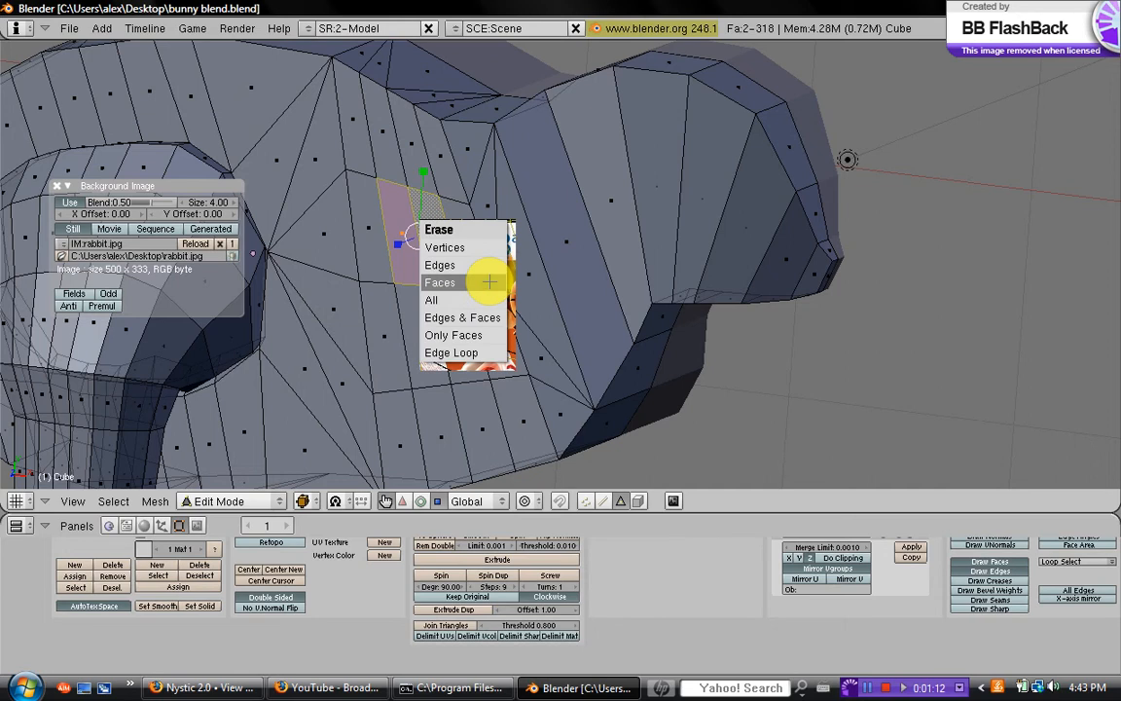
pyautogui.click(489, 281)
# Switch the mesh to vertex select mode for editing the outline of the shoulder opening
pyautogui.moveTo(457, 305)
pyautogui.mouseDown(button='middle')
pyautogui.moveTo(691, 267)
pyautogui.moveTo(425, 313)
pyautogui.moveTo(591, 276)
pyautogui.mouseUp(button='middle')
pyautogui.scroll(3, 591, 276)
pyautogui.moveTo(472, 250); pyautogui.dragTo(424, 389, button='middle')
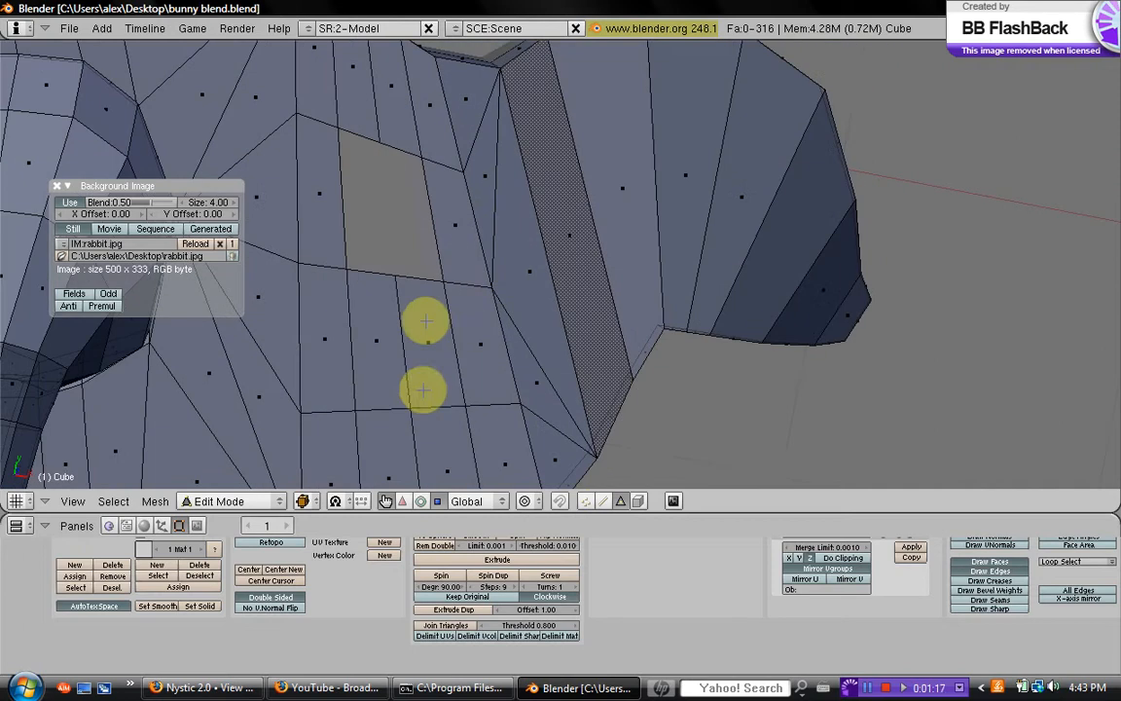
pyautogui.click(603, 501)
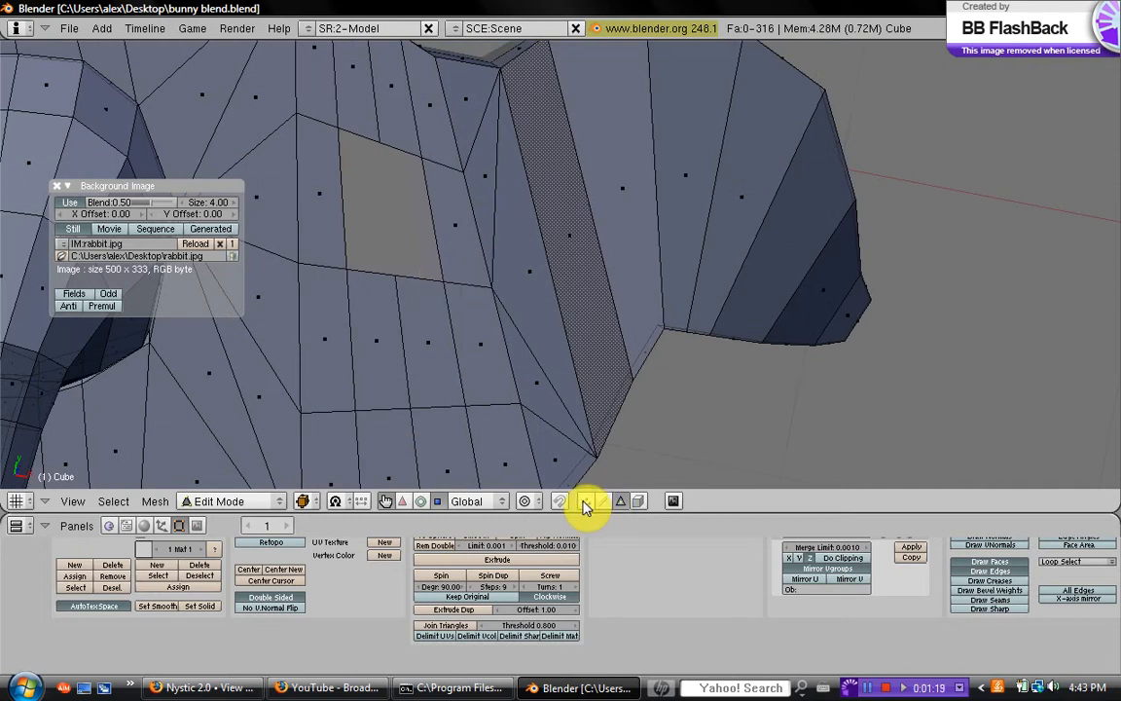
pyautogui.click(585, 502)
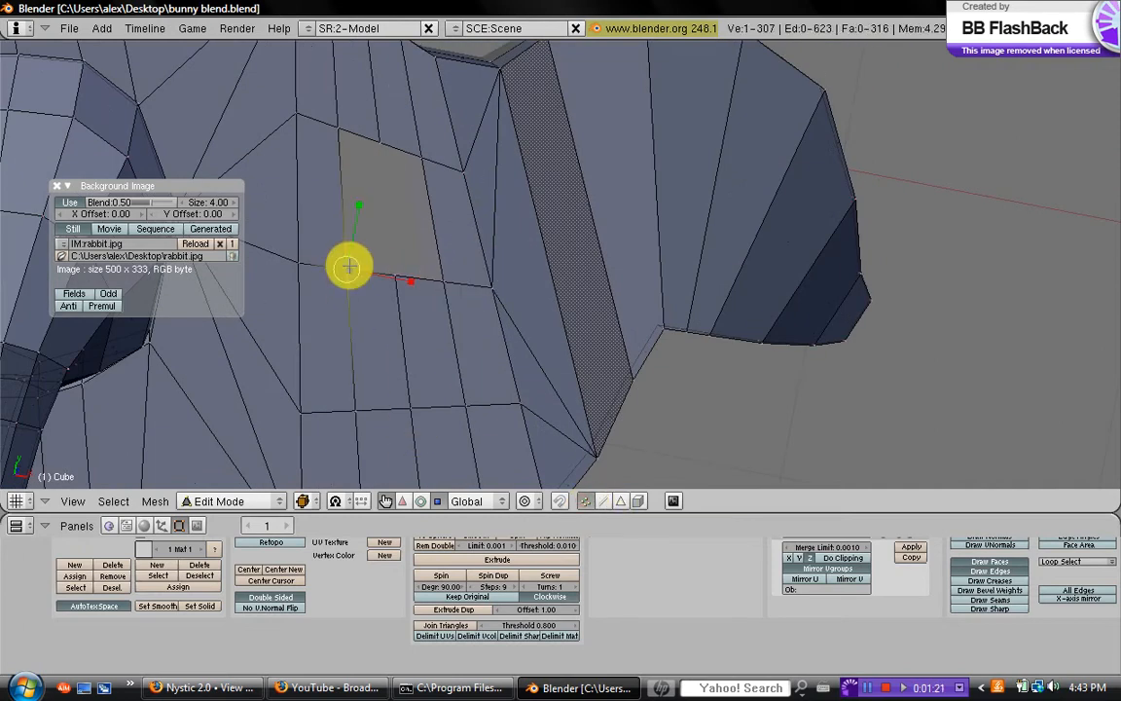
pyautogui.click(399, 275)
pyautogui.keyDown('shift'); pyautogui.rightClick(404, 277); pyautogui.keyUp('shift')
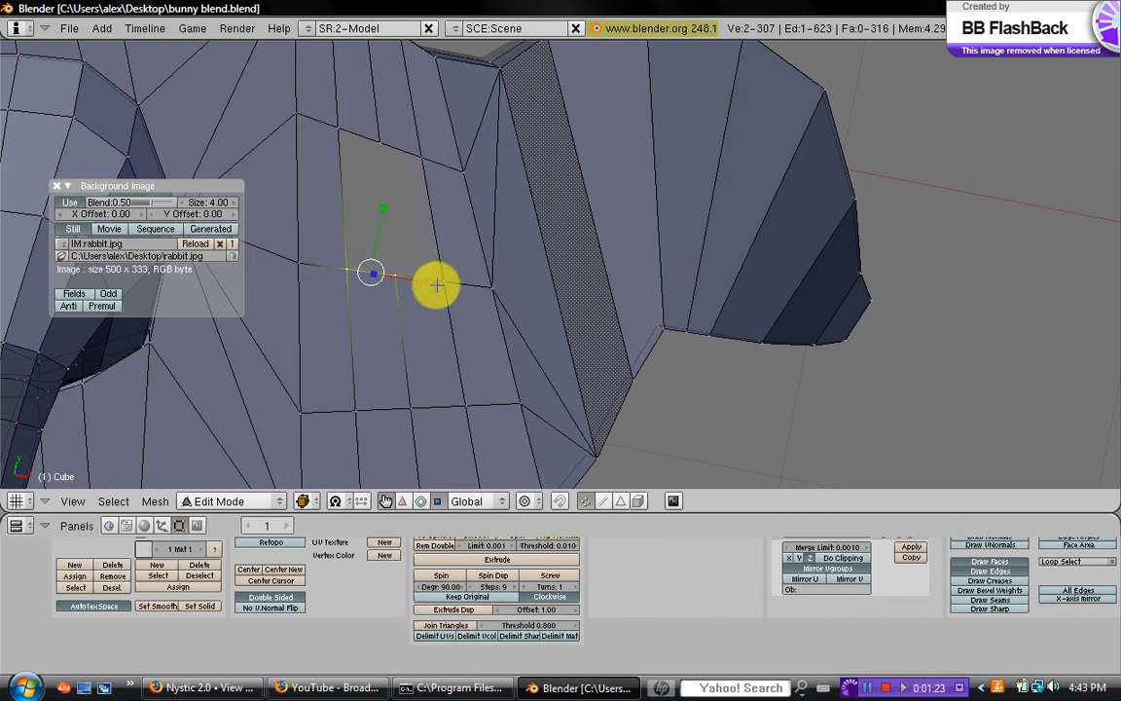
pyautogui.keyDown('shift'); pyautogui.rightClick(440, 281); pyautogui.keyUp('shift')
pyautogui.keyDown('shift'); pyautogui.rightClick(420, 155); pyautogui.keyUp('shift')
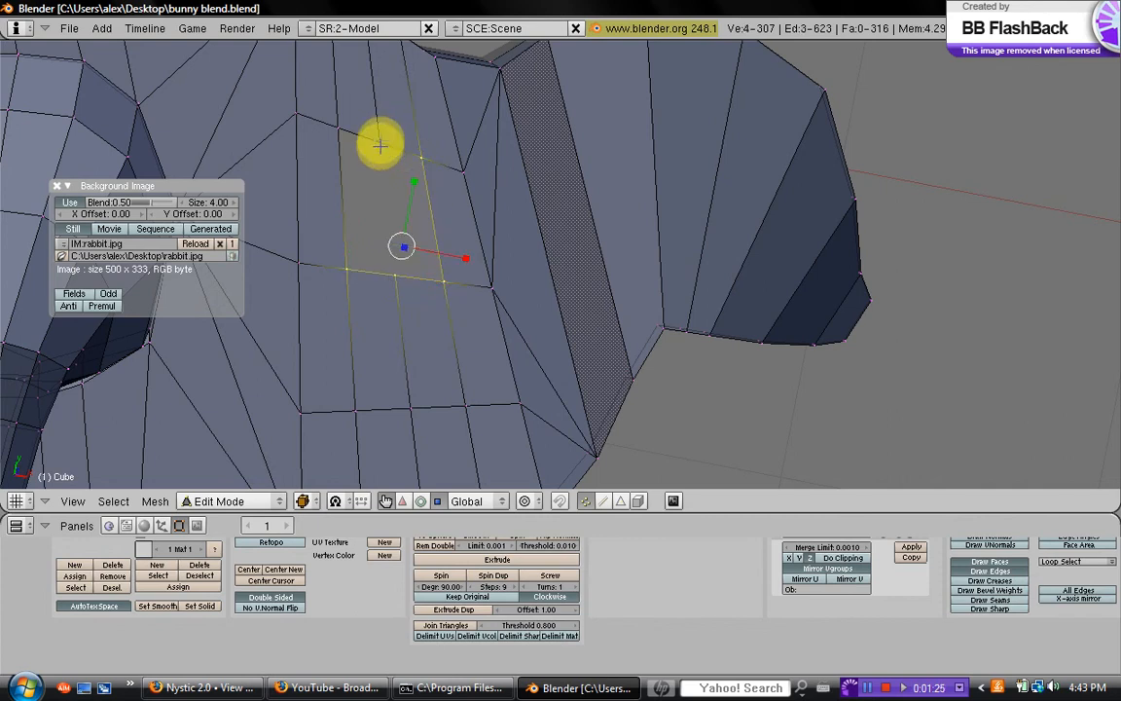
pyautogui.keyDown('shift'); pyautogui.rightClick(380, 147); pyautogui.keyUp('shift')
pyautogui.keyDown('shift'); pyautogui.rightClick(337, 125); pyautogui.keyUp('shift')
pyautogui.scroll(-2, 467, 226)
pyautogui.moveTo(536, 283); pyautogui.dragTo(566, 249, button='middle')
pyautogui.scroll(3, 482, 241)
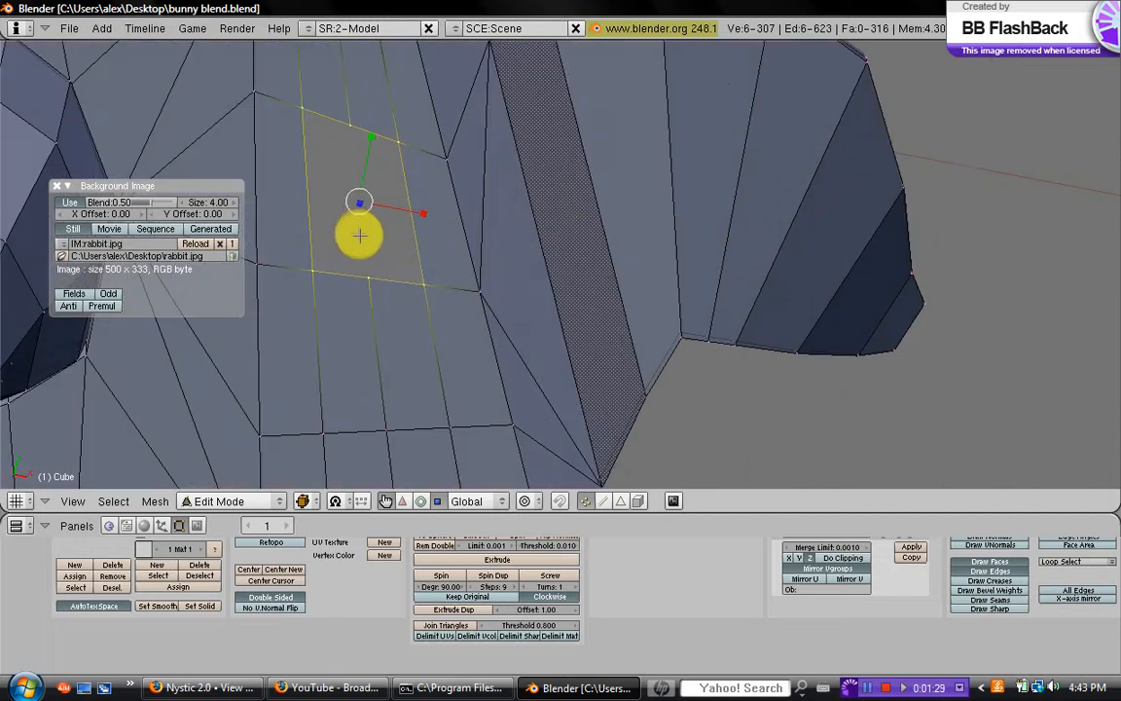
pyautogui.moveTo(358, 236); pyautogui.dragTo(440, 241, button='middle')
pyautogui.scroll(-3, 361, 206)
pyautogui.scroll(3, 381, 186)
pyautogui.scroll(-2, 440, 240)
pyautogui.scroll(2, 421, 218)
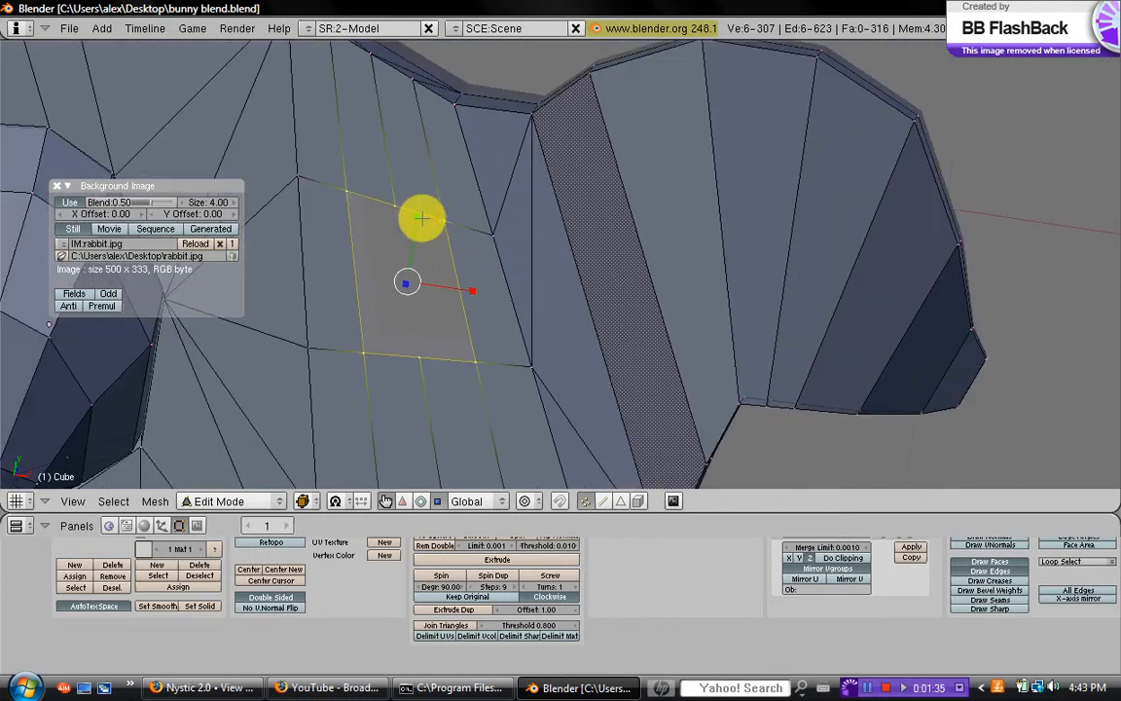
pyautogui.press('a')
# Move the opening's rear upper vertex down and slightly backward, and raise its upper middle vertex to start rounding the outline
pyautogui.rightClick(345, 190)
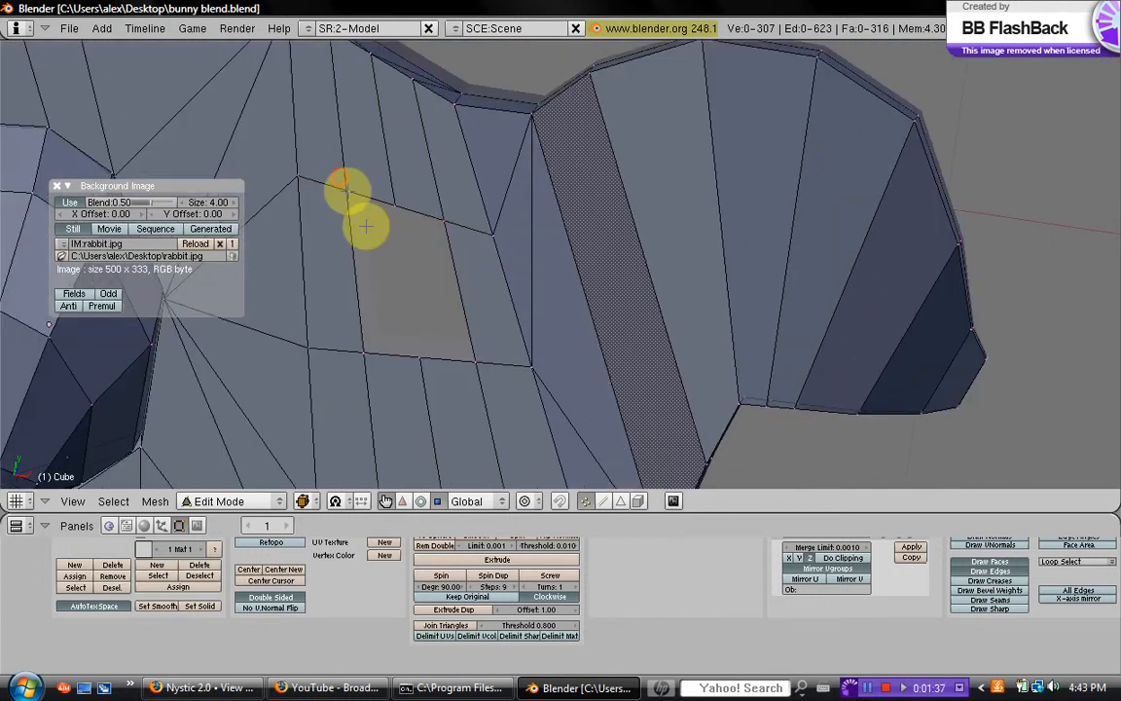
pyautogui.press('g')
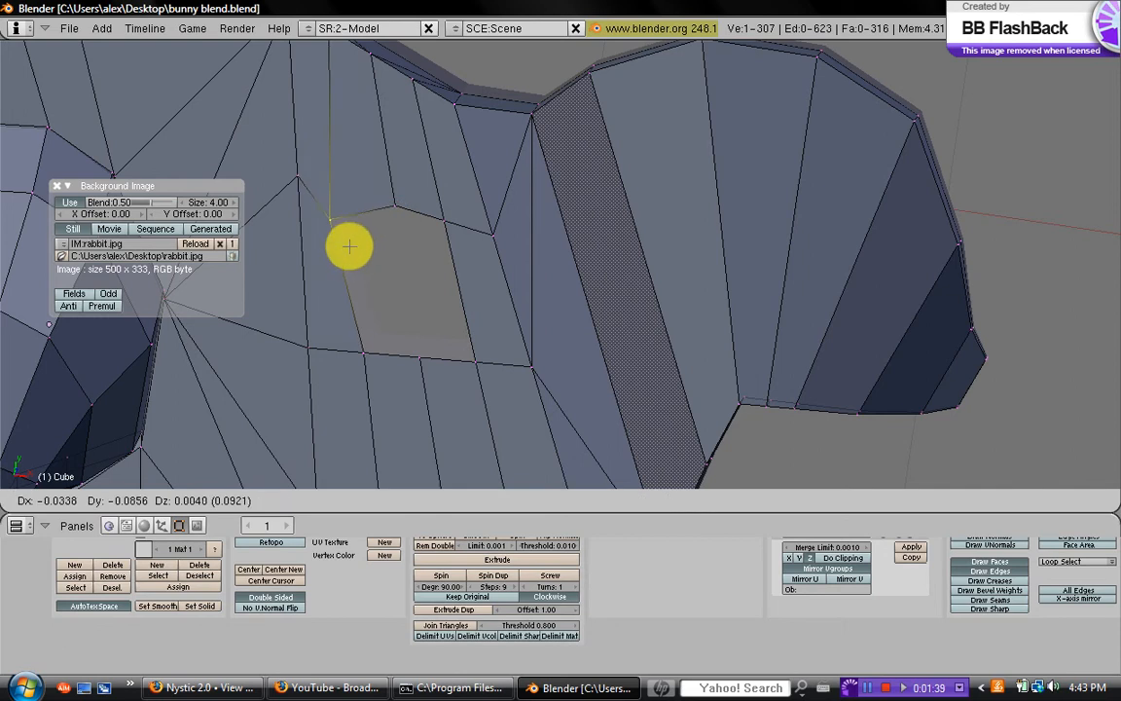
pyautogui.click(346, 246)
pyautogui.press('a')
pyautogui.click(384, 169)
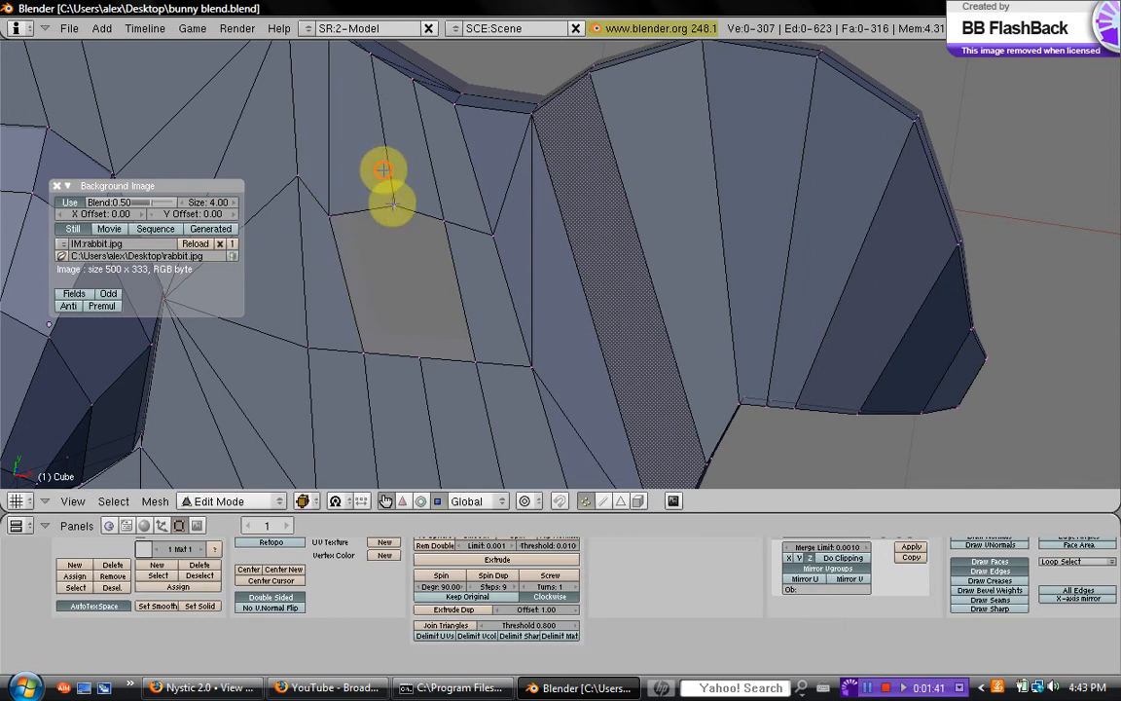
pyautogui.press('g')
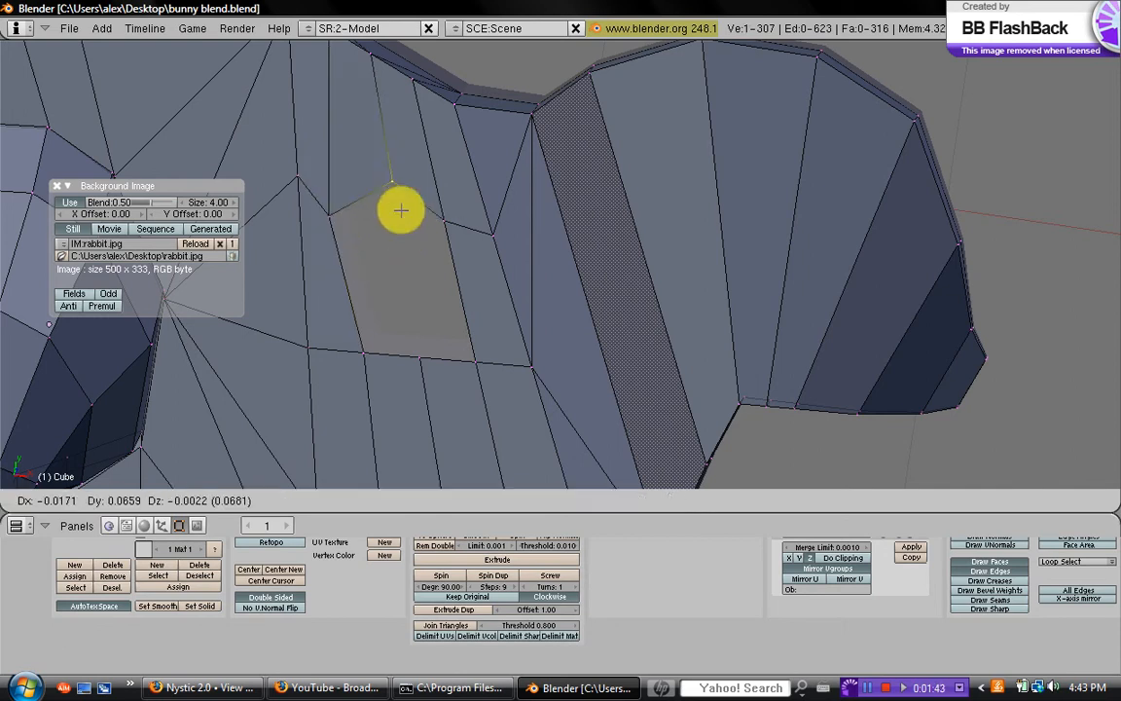
pyautogui.click(401, 209)
pyautogui.press('a')
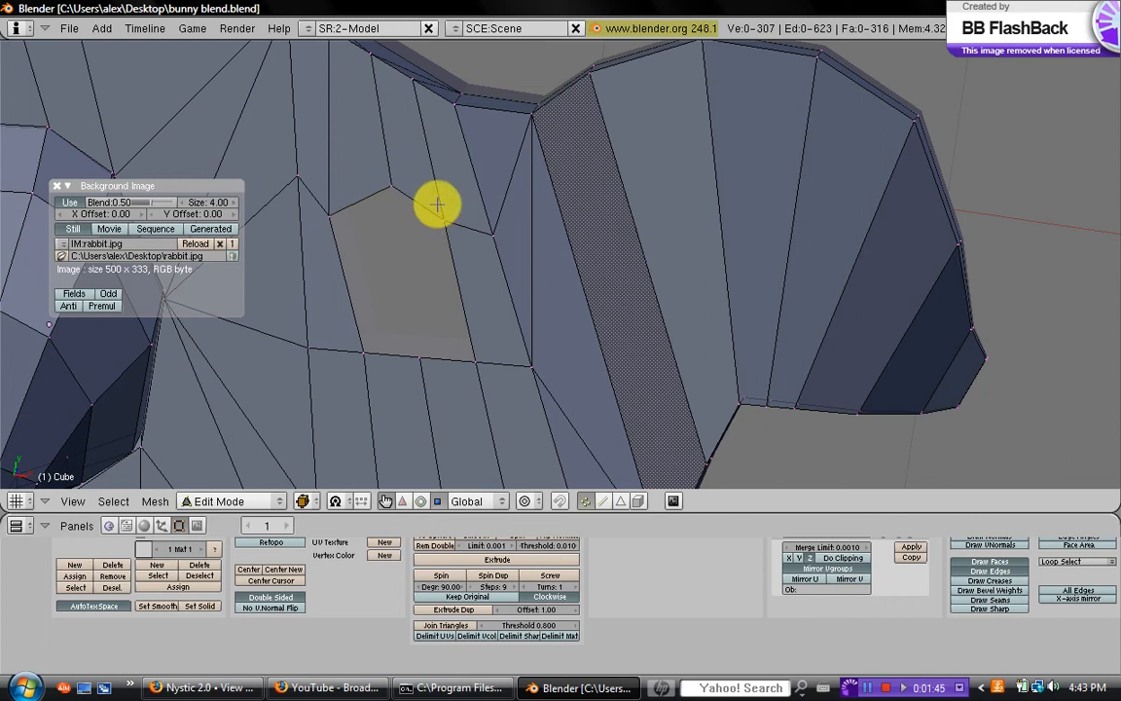
# Raise the front upper vertex of the shoulder opening slightly to round that corner
pyautogui.click(437, 204)
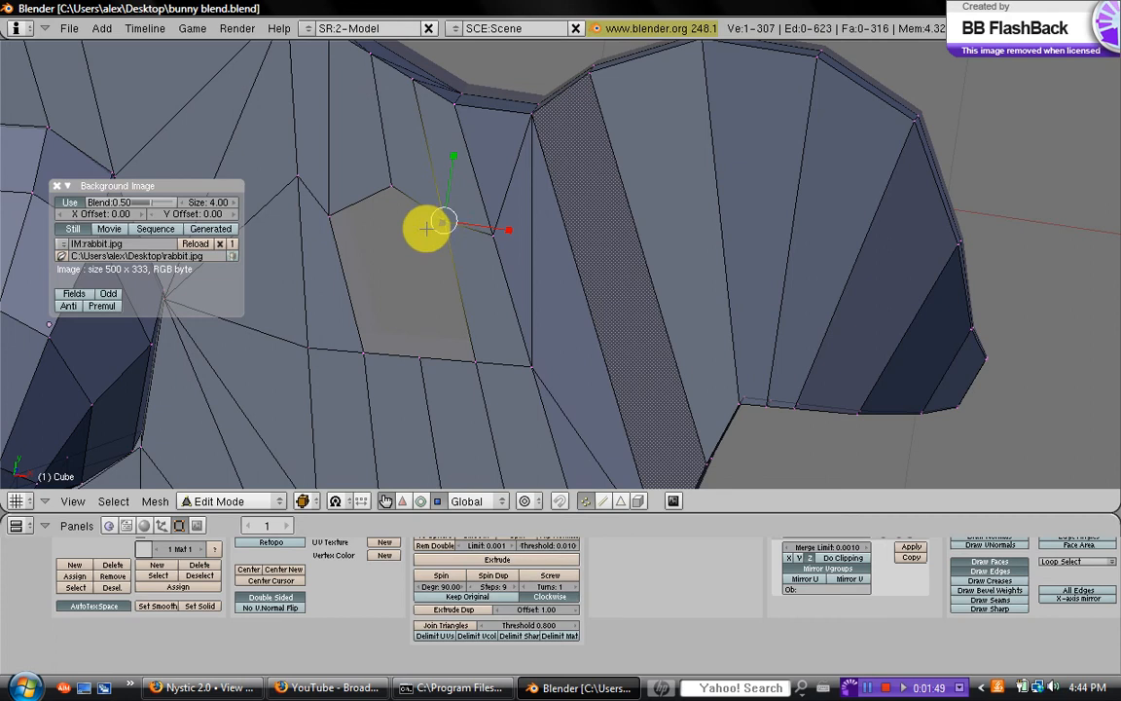
pyautogui.rightClick(442, 219)
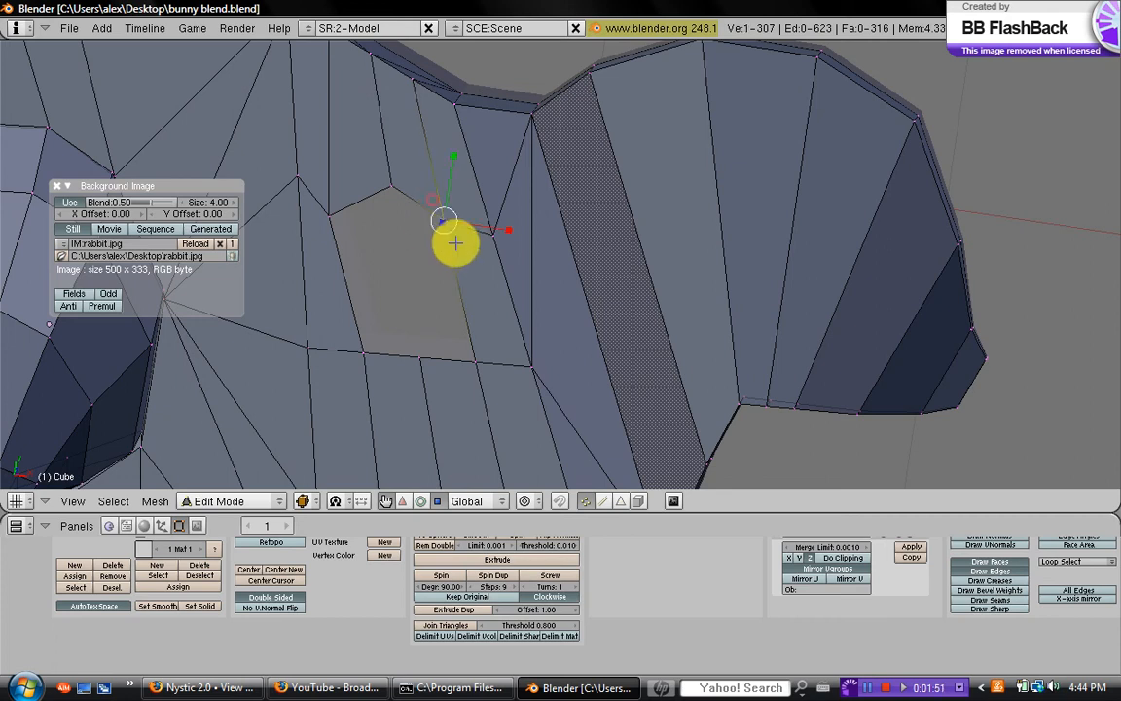
pyautogui.press('g')
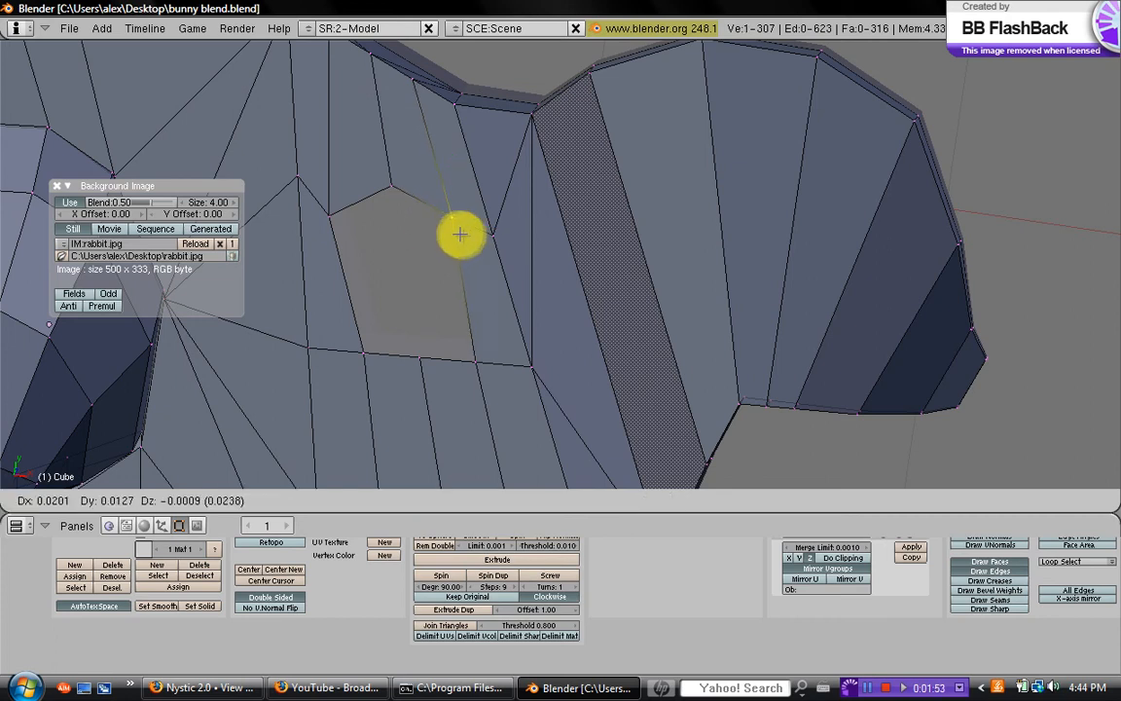
pyautogui.click(454, 228)
pyautogui.press('a')
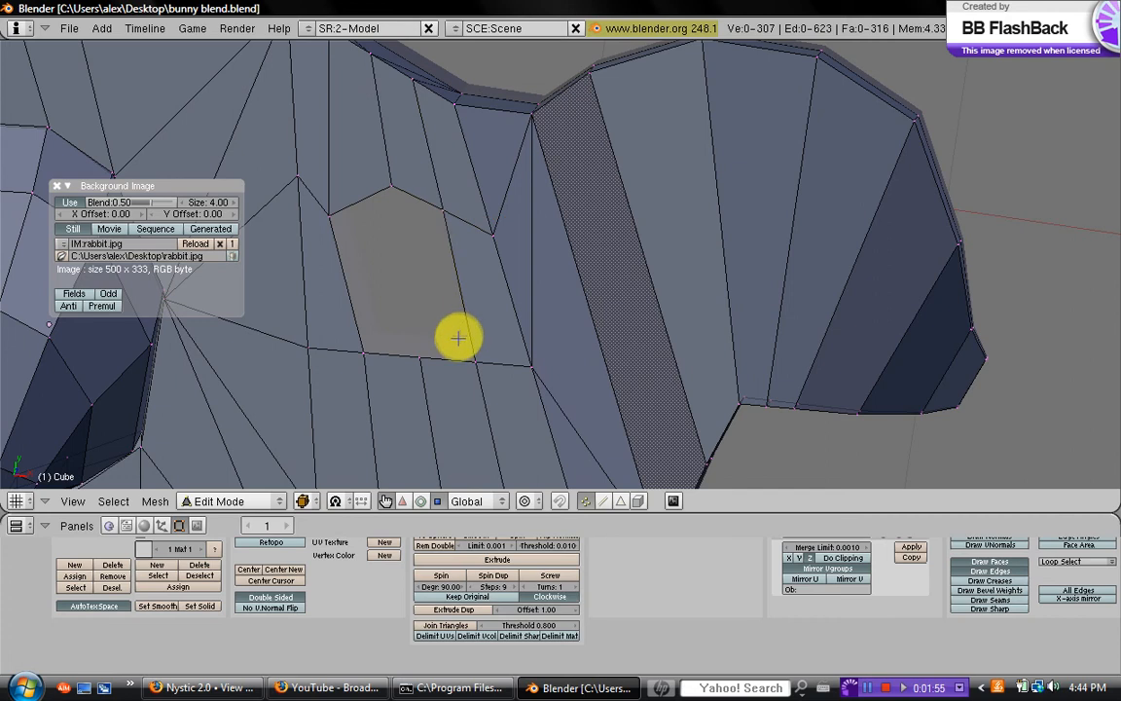
# Move the opening's front lower vertex well up and slightly backward, and raise the lower middle vertex slightly
pyautogui.click(458, 338)
pyautogui.press('g')
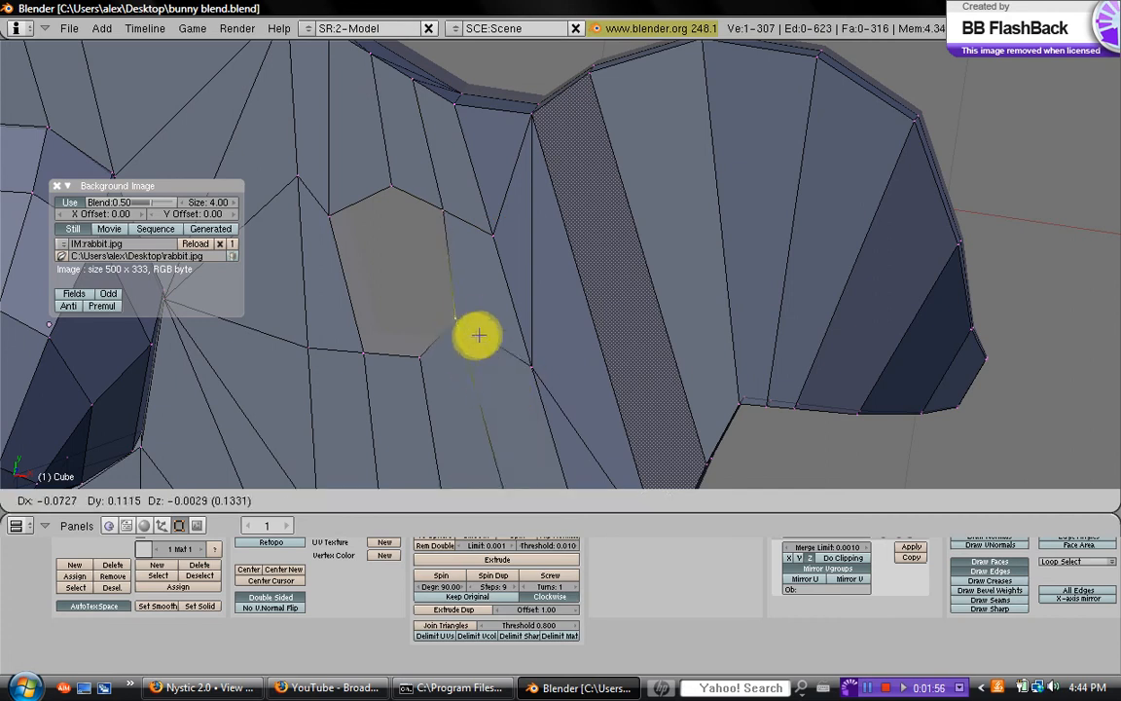
pyautogui.click(480, 297)
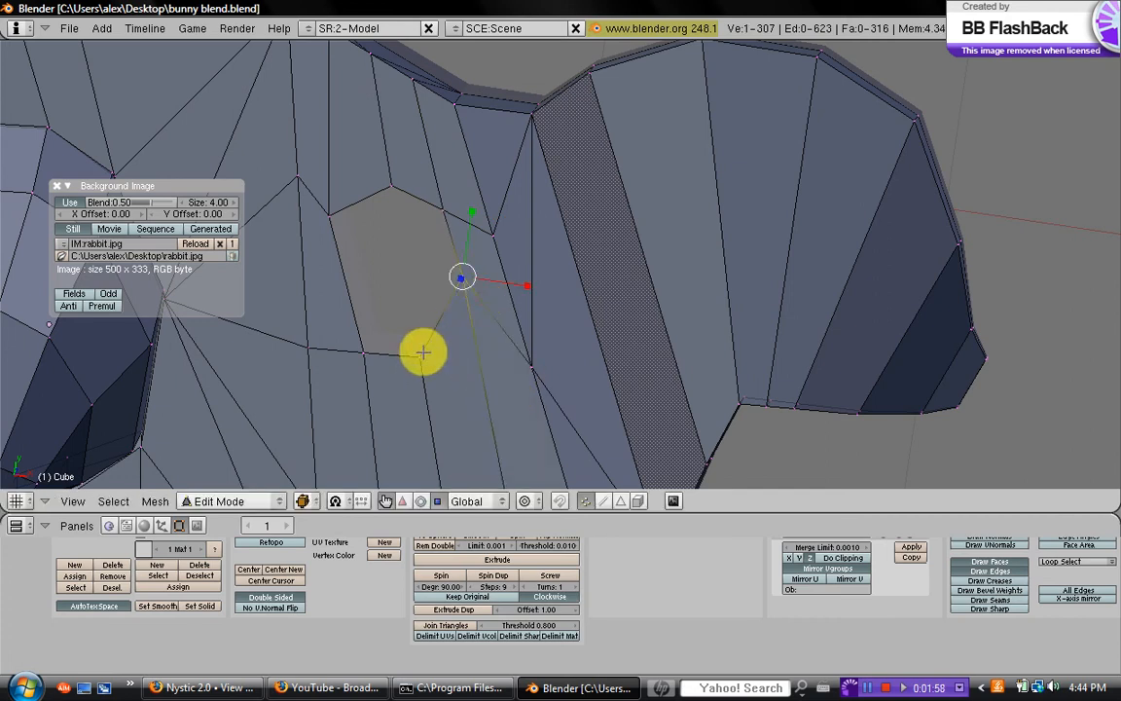
pyautogui.click(413, 342)
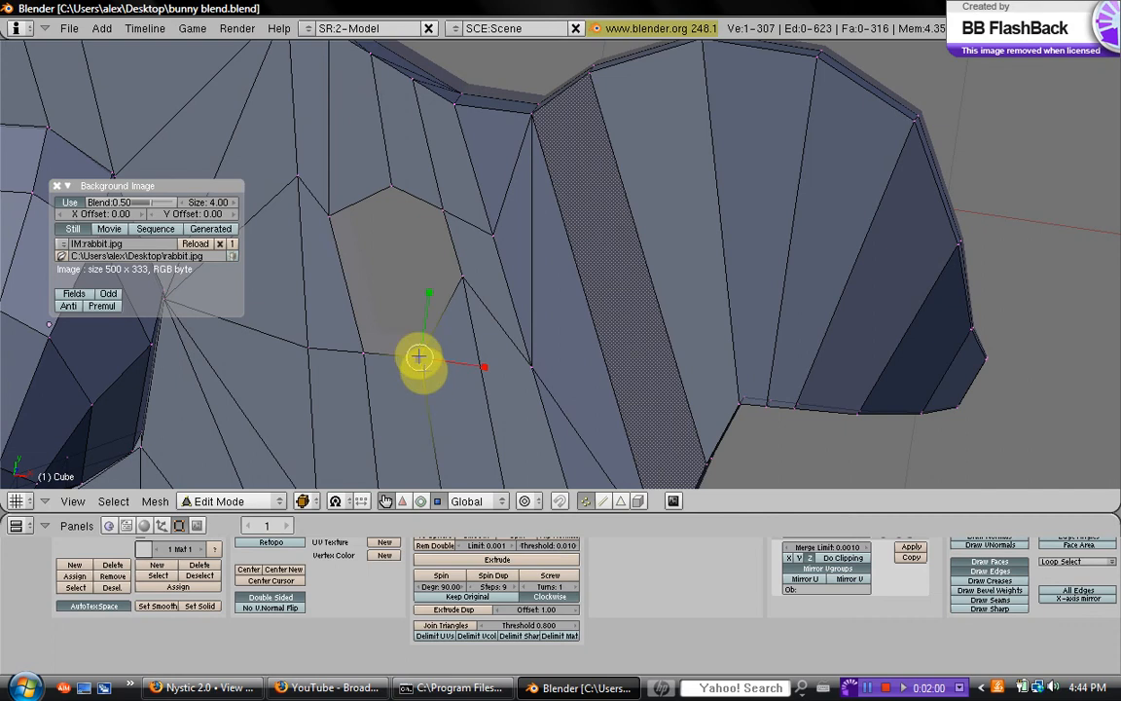
pyautogui.press('g')
pyautogui.click(419, 339)
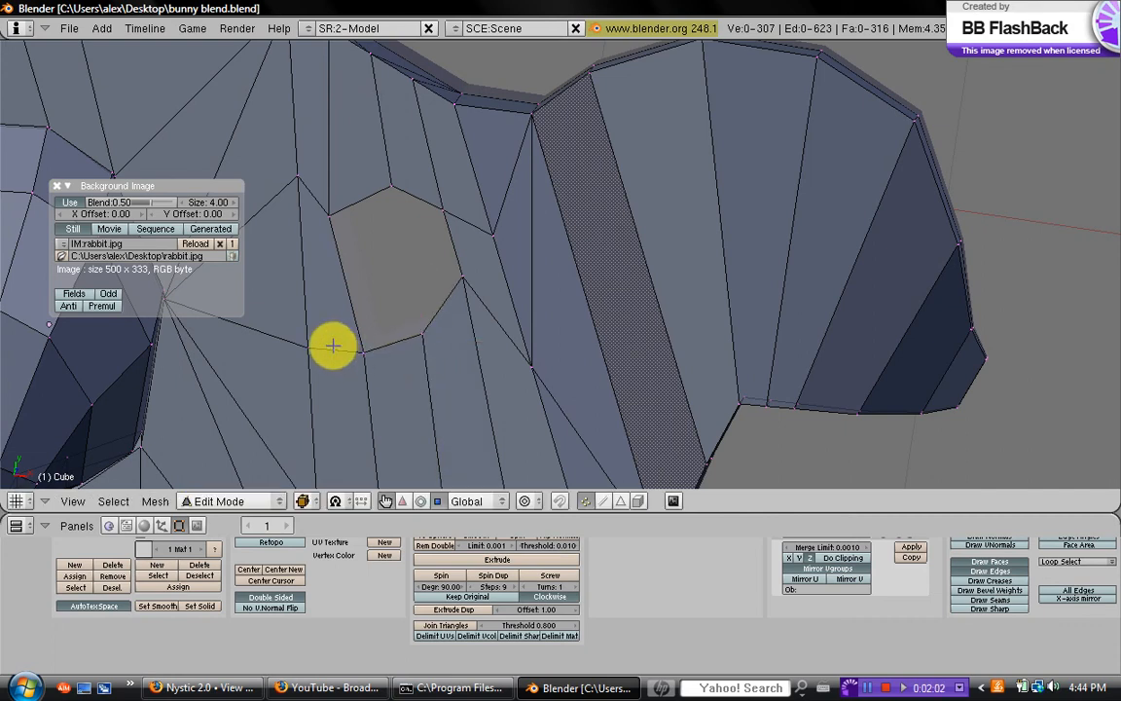
# Move the shoulder opening's rear lower vertex up and slightly backward to even out the outline
pyautogui.rightClick(364, 354)
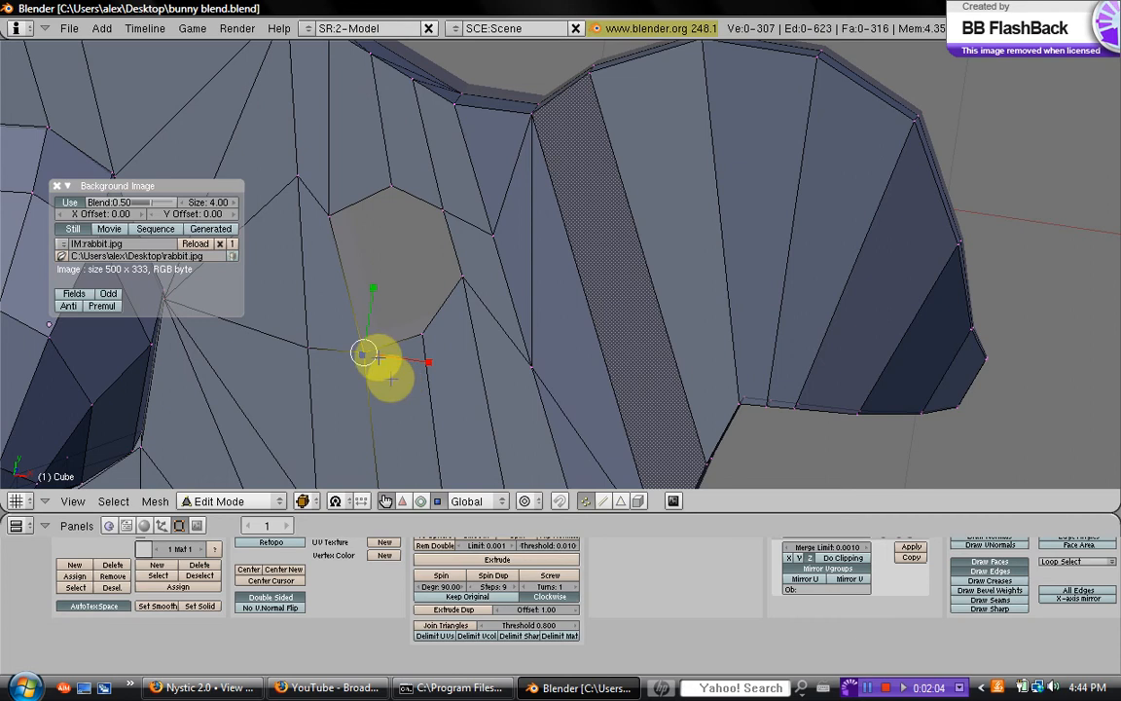
pyautogui.press('g')
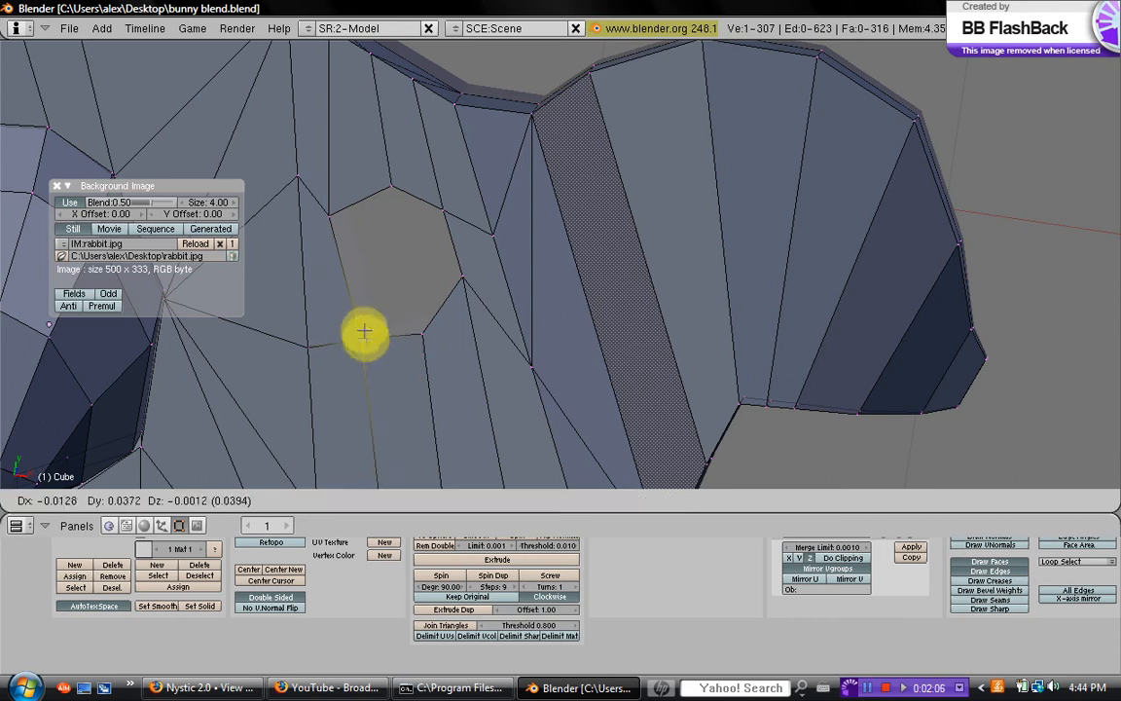
pyautogui.click(343, 305)
pyautogui.scroll(-4, 563, 306)
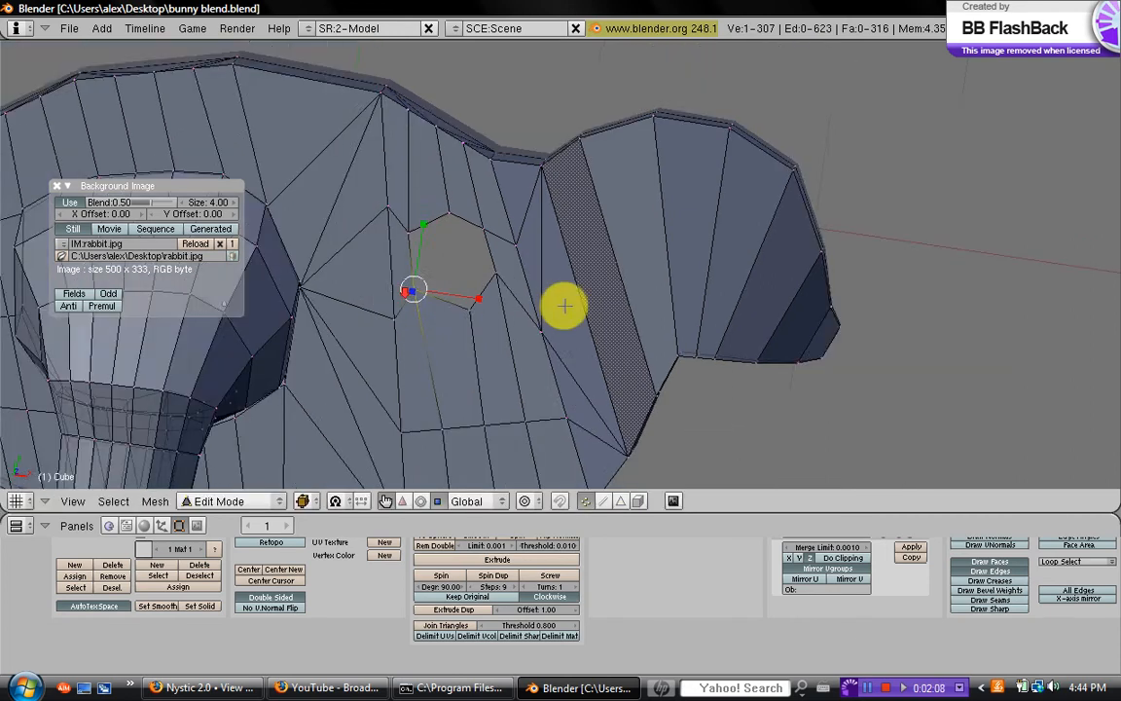
pyautogui.scroll(4, 563, 306)
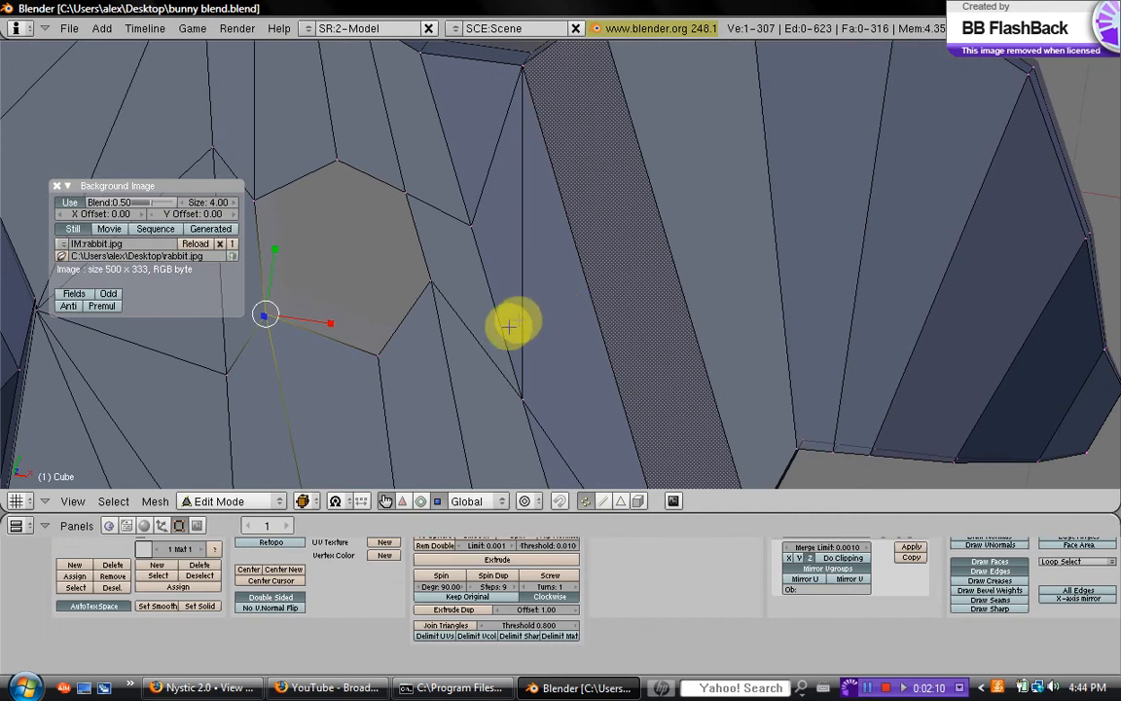
# Select all six vertices around the shoulder opening and extrude only their edges downward along the global Y axis
pyautogui.keyDown('shift'); pyautogui.click(381, 354); pyautogui.keyUp('shift')
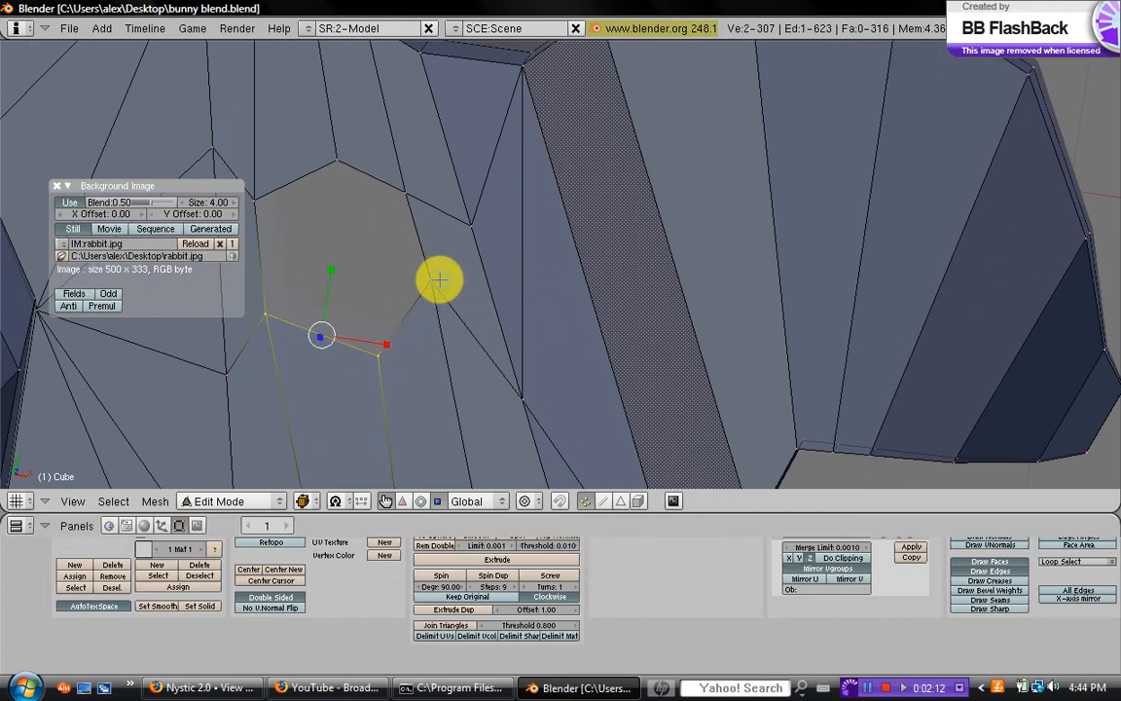
pyautogui.keyDown('shift'); pyautogui.click(435, 282); pyautogui.keyUp('shift')
pyautogui.keyDown('shift'); pyautogui.click(405, 197); pyautogui.keyUp('shift')
pyautogui.keyDown('shift'); pyautogui.rightClick(343, 159); pyautogui.keyUp('shift')
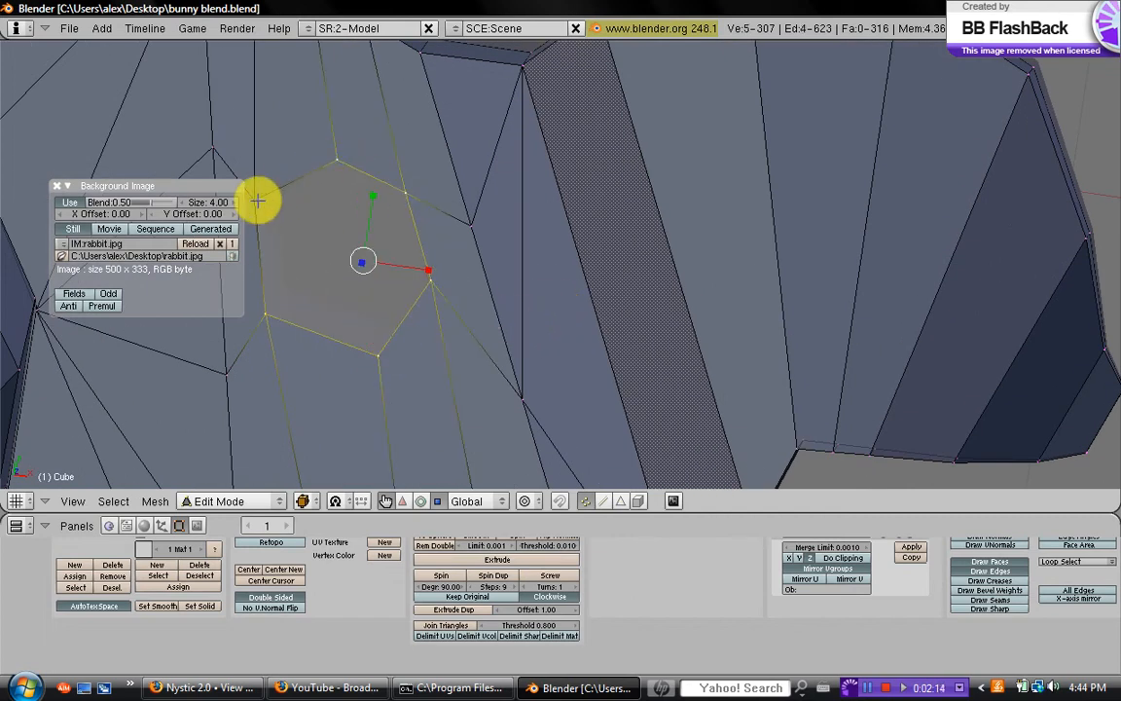
pyautogui.keyDown('shift'); pyautogui.rightClick(257, 200); pyautogui.keyUp('shift')
pyautogui.scroll(-4, 428, 264)
pyautogui.scroll(2, 546, 292)
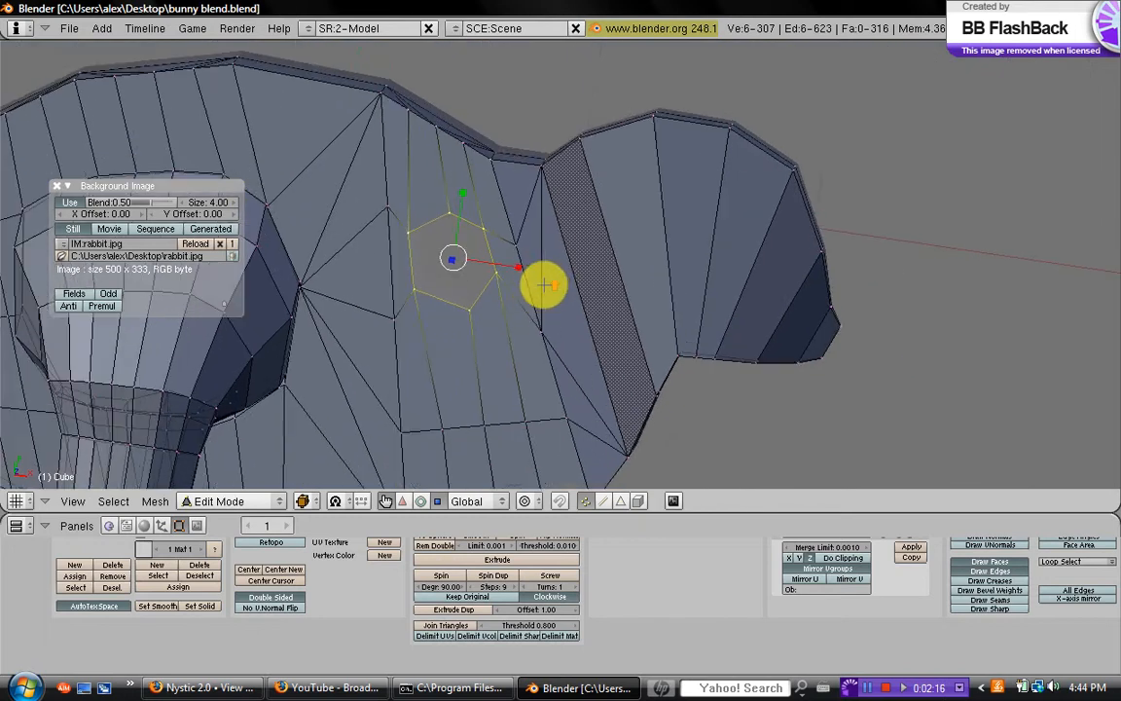
pyautogui.press('e')
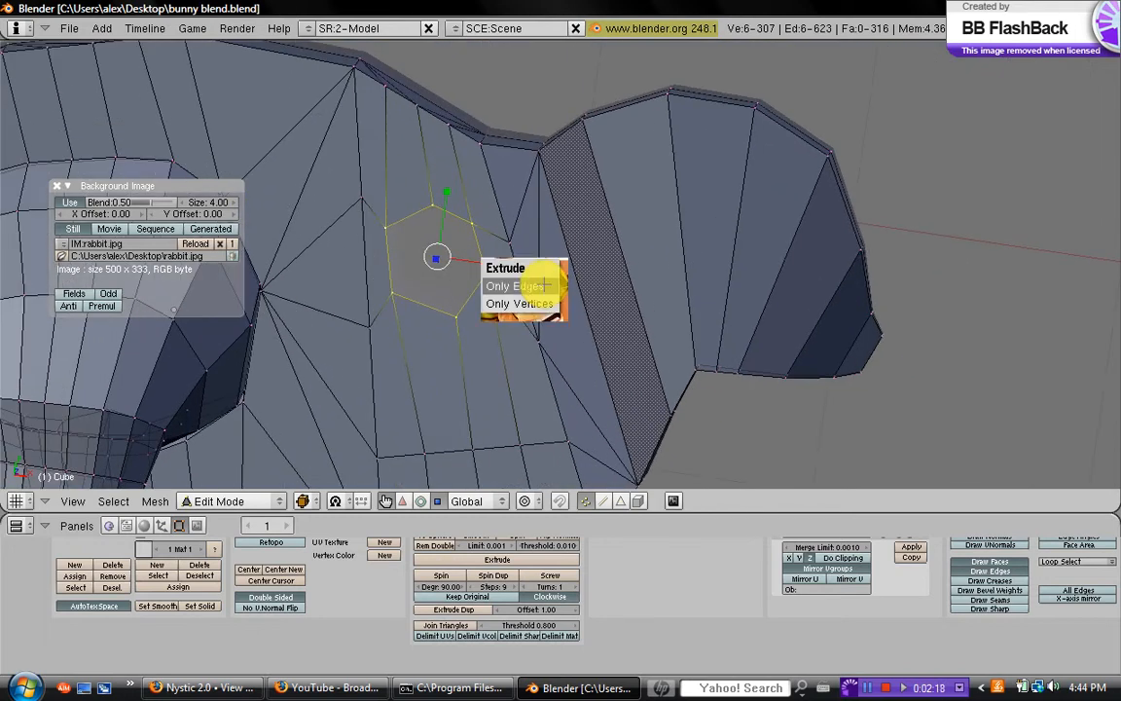
pyautogui.click(526, 285)
pyautogui.scroll(-4, 513, 276)
pyautogui.press('y')
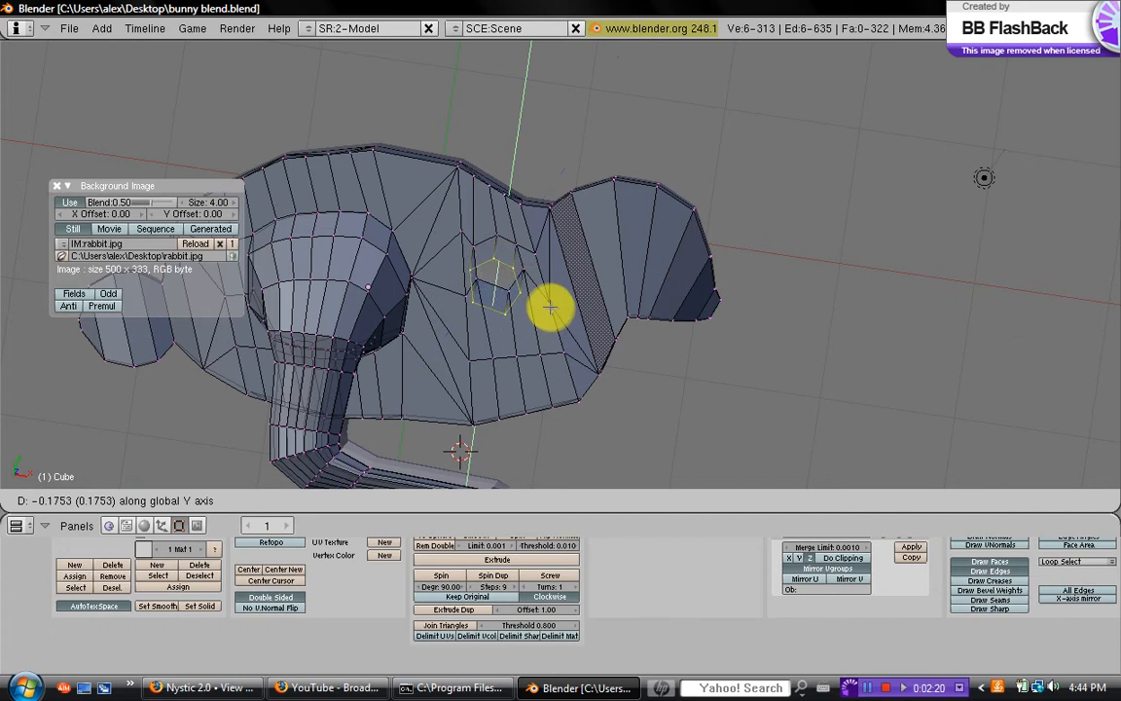
pyautogui.click(498, 299)
# Move the extruded loop outward from the body along Z by about 0.24 and raise it slightly along Y
pyautogui.moveTo(426, 295); pyautogui.dragTo(644, 320, button='middle')
pyautogui.scroll(2, 640, 318)
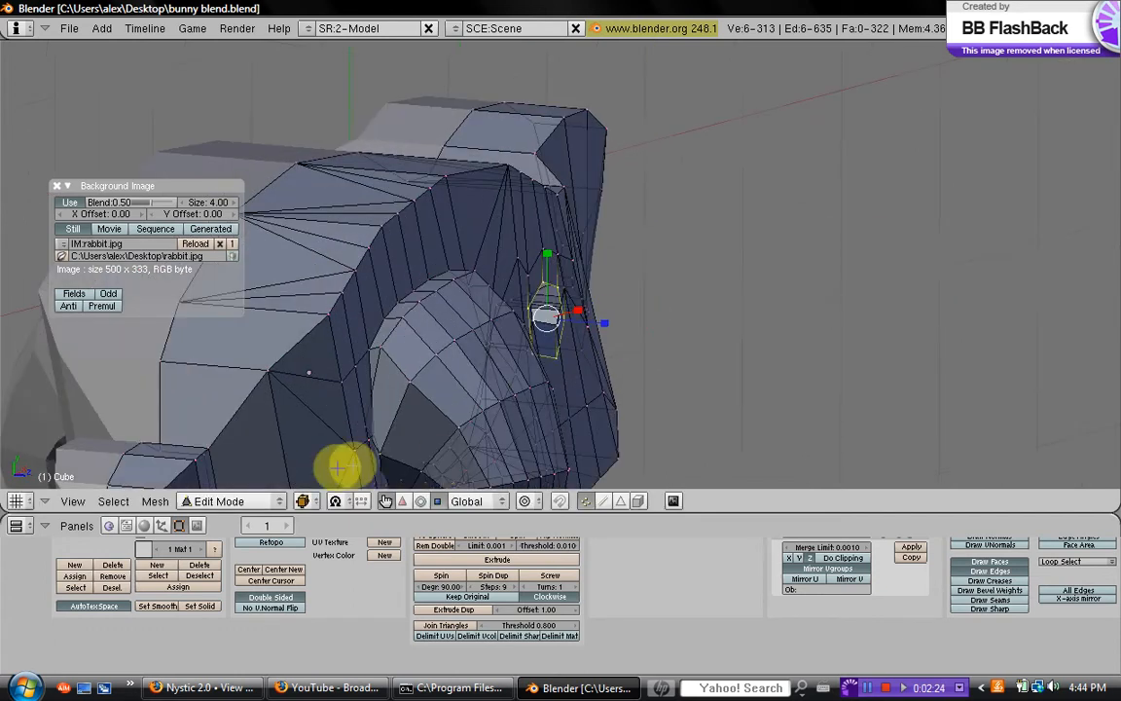
pyautogui.press('e')
pyautogui.click(584, 322)
pyautogui.press('z')
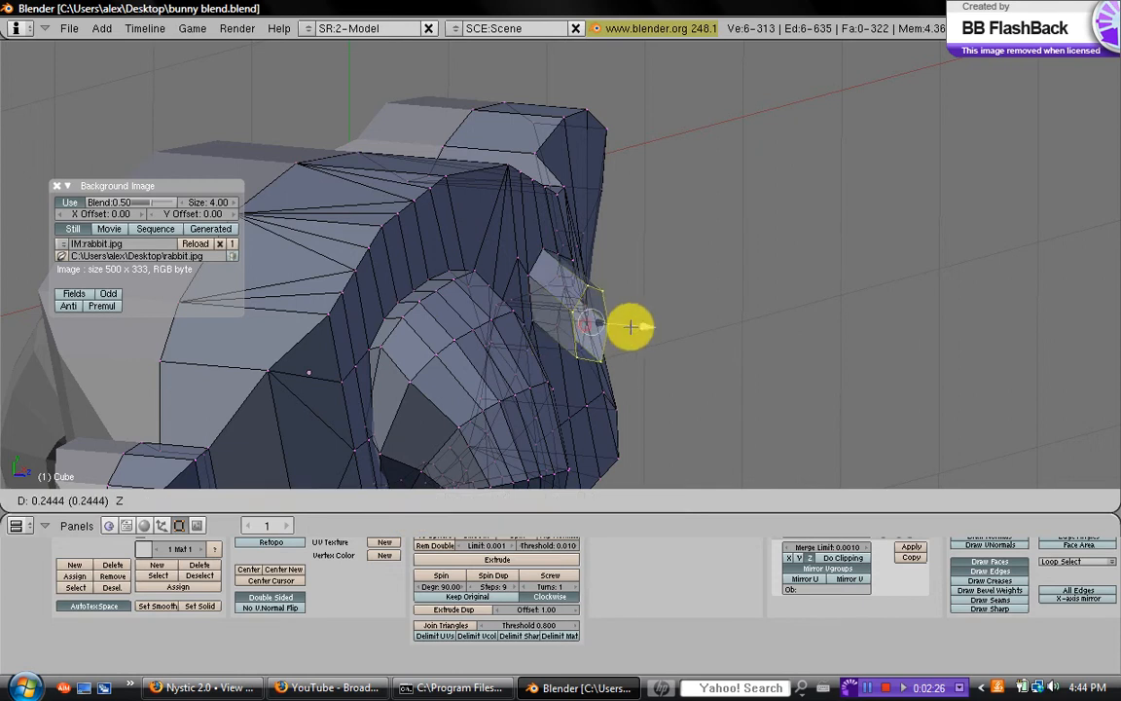
pyautogui.moveTo(630, 327); pyautogui.dragTo(642, 328)
pyautogui.moveTo(604, 254); pyautogui.dragTo(607, 238)
# Enable the rotate manipulator and tilt the extruded shoulder loop
pyautogui.moveTo(607, 239); pyautogui.dragTo(590, 270, button='middle')
pyautogui.click(421, 500)
pyautogui.moveTo(591, 270); pyautogui.dragTo(623, 294)
# Extrude the shoulder loop's edges a short way downward and rotate the new loop to bend the leg down
pyautogui.moveTo(623, 294); pyautogui.dragTo(507, 275, button='middle')
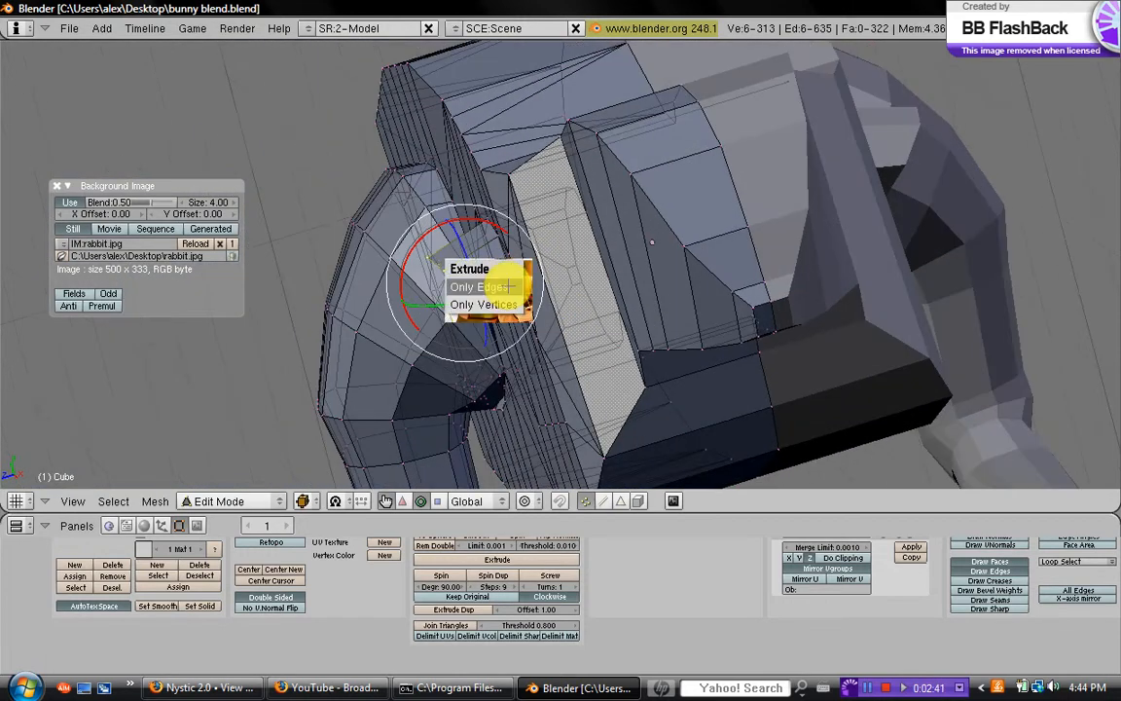
pyautogui.click(506, 286)
pyautogui.click(493, 323)
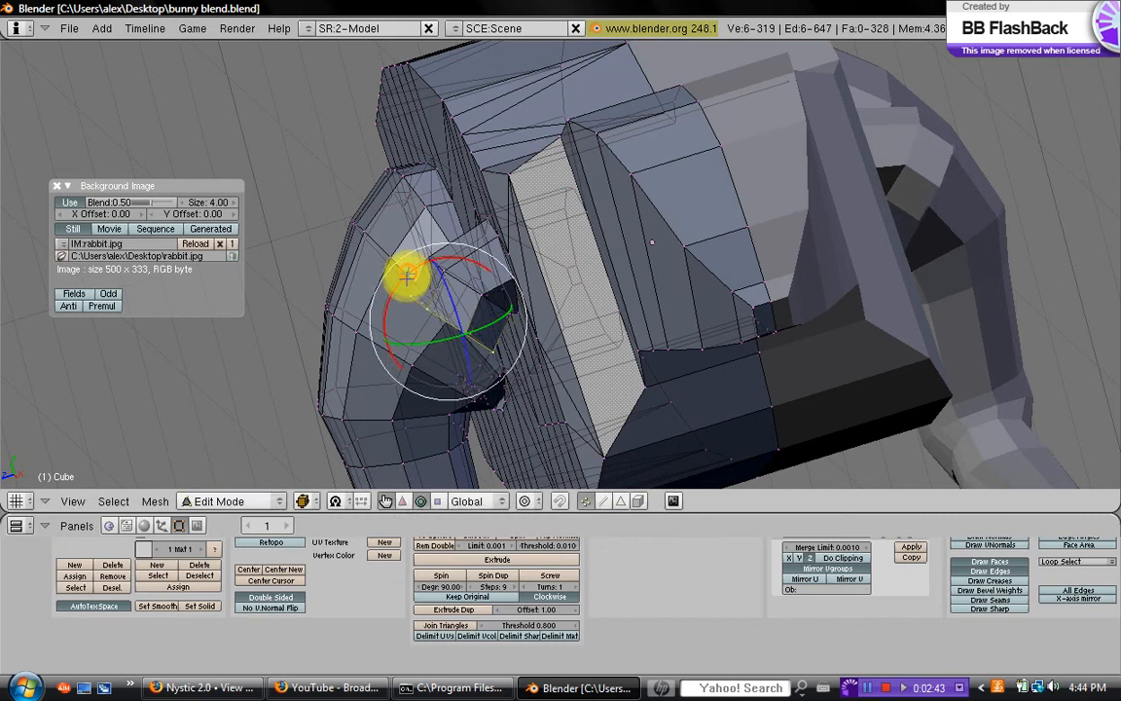
pyautogui.moveTo(407, 276); pyautogui.dragTo(403, 285)
# Move the new shoulder loop slightly up and toward the body by about 0.05, and scale it down slightly
pyautogui.press('g')
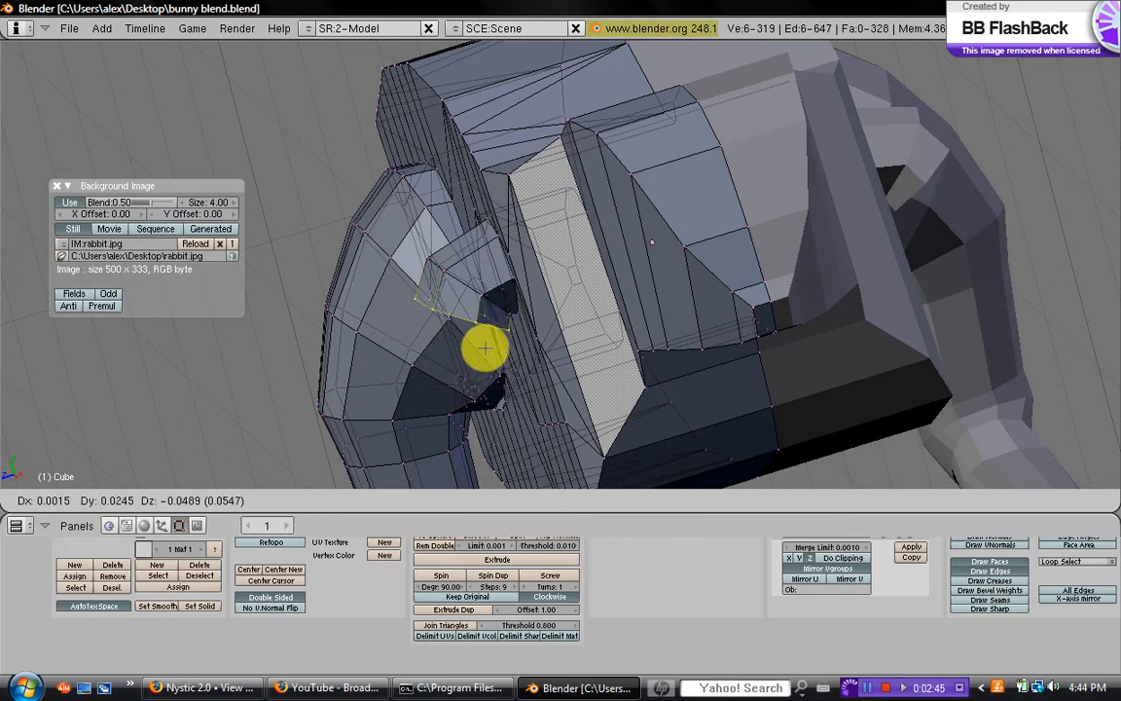
pyautogui.click(497, 324)
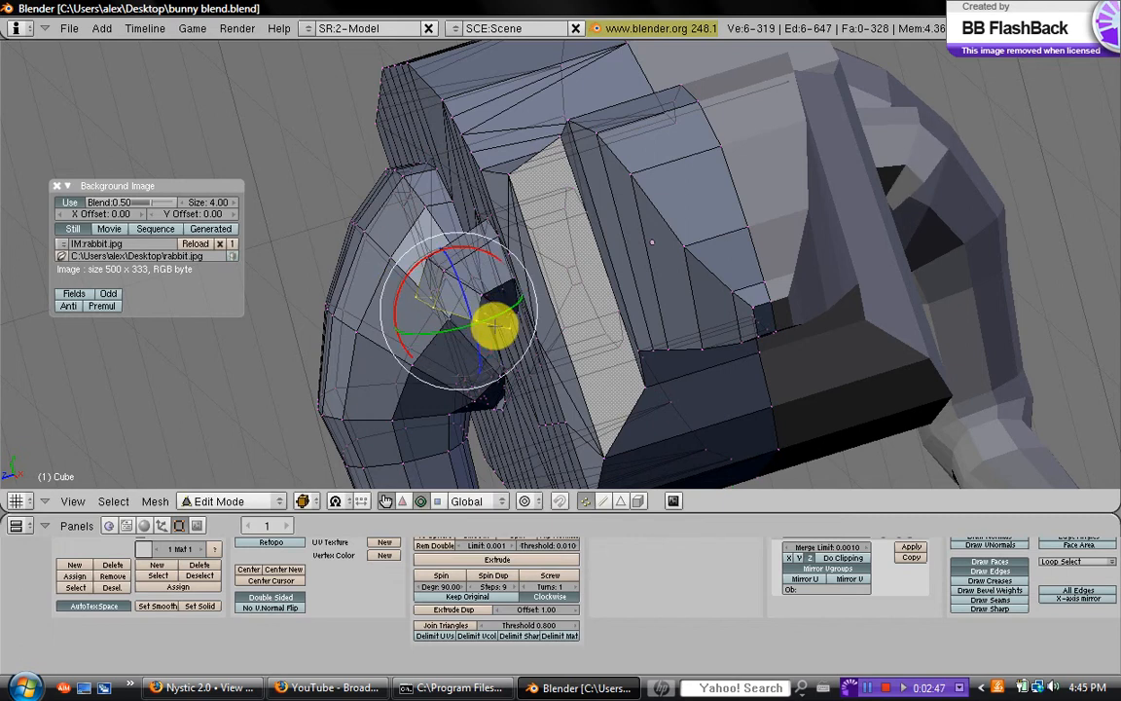
pyautogui.press('s')
pyautogui.click(512, 347)
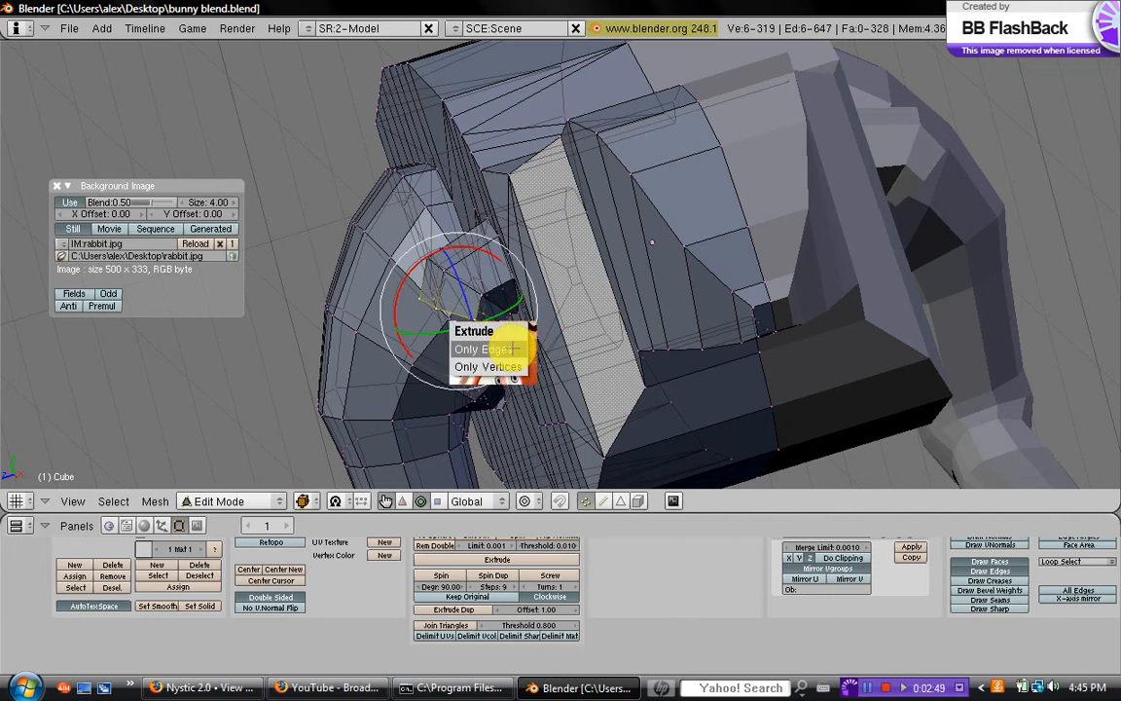
# Extrude the loop's edges downward by about 0.6 for the upper front leg and scale the end to about 0.7
pyautogui.press('e')
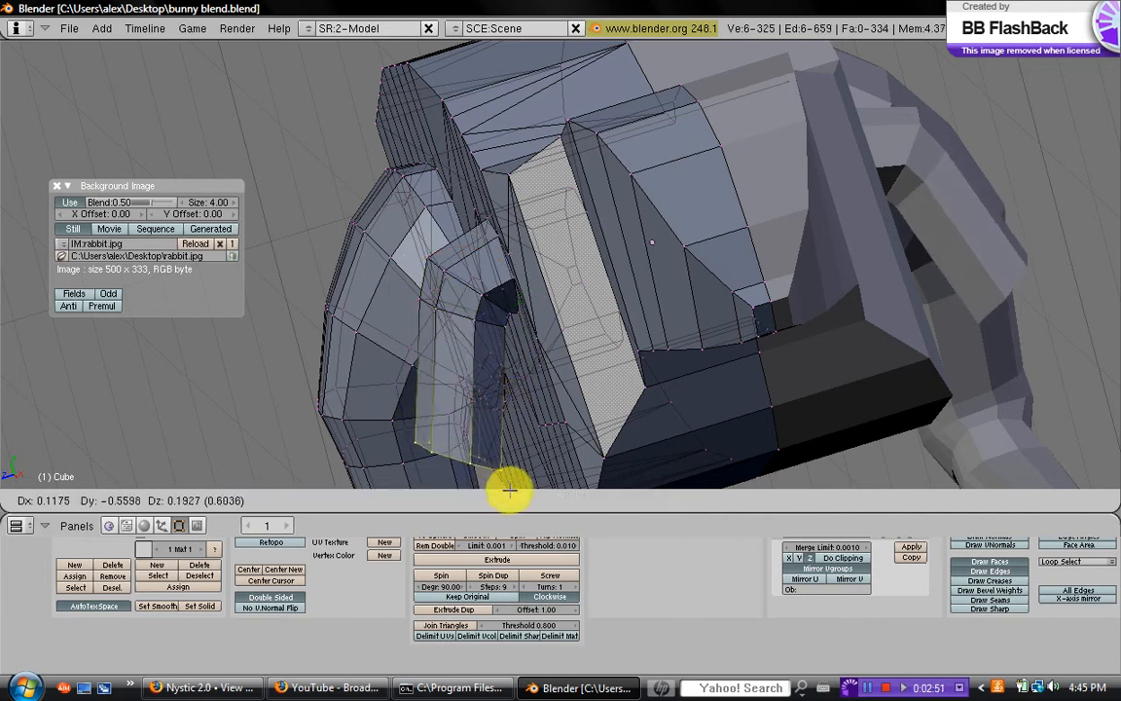
pyautogui.click(509, 481)
pyautogui.scroll(-2, 528, 434)
pyautogui.moveTo(558, 420); pyautogui.dragTo(573, 414, button='middle')
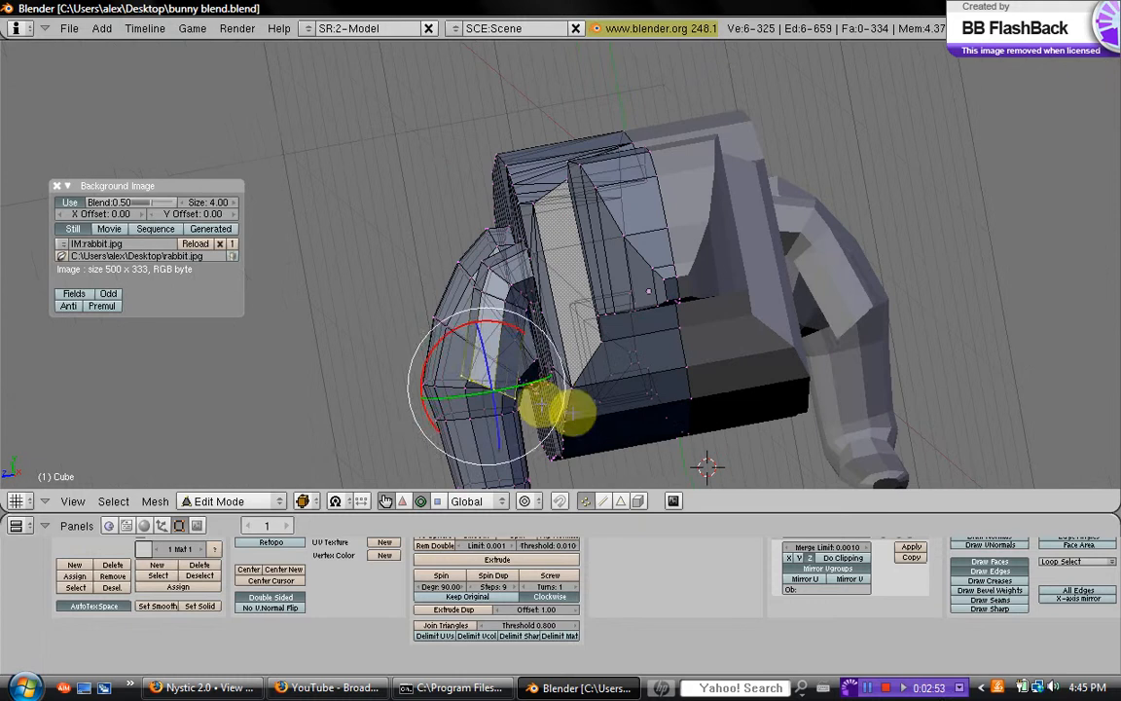
pyautogui.press('s')
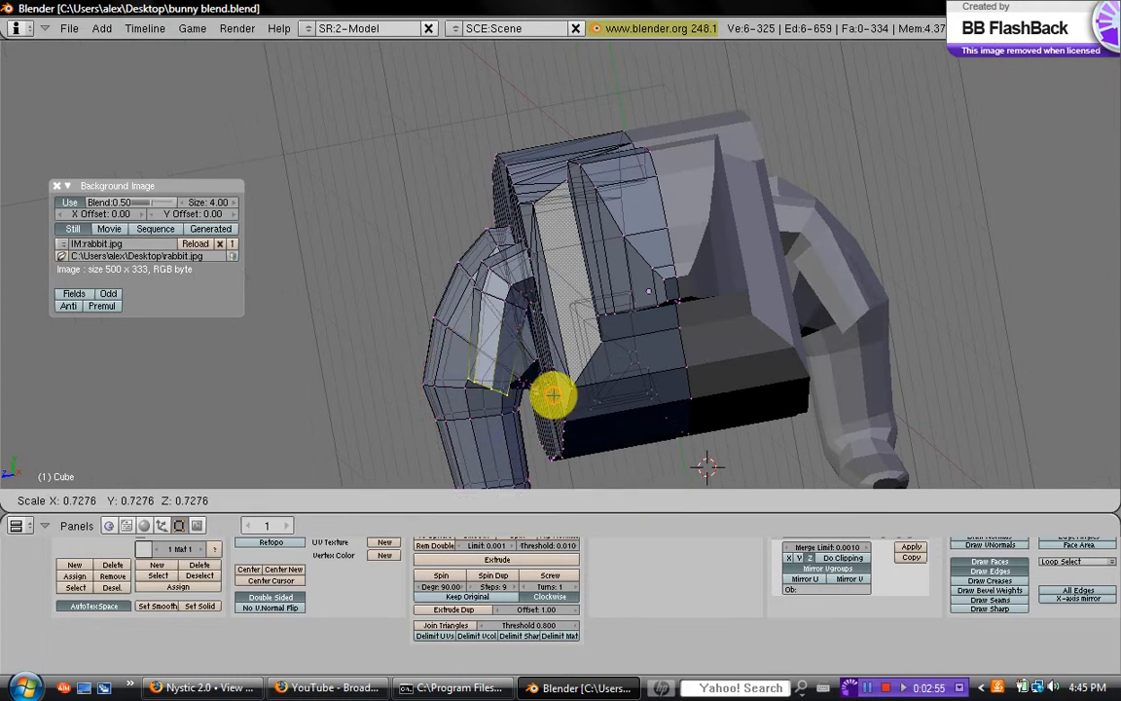
pyautogui.click(547, 390)
# Rotate the upper leg's end loop about the X axis until roughly level and move it about 0.16 toward the body
pyautogui.press('r')
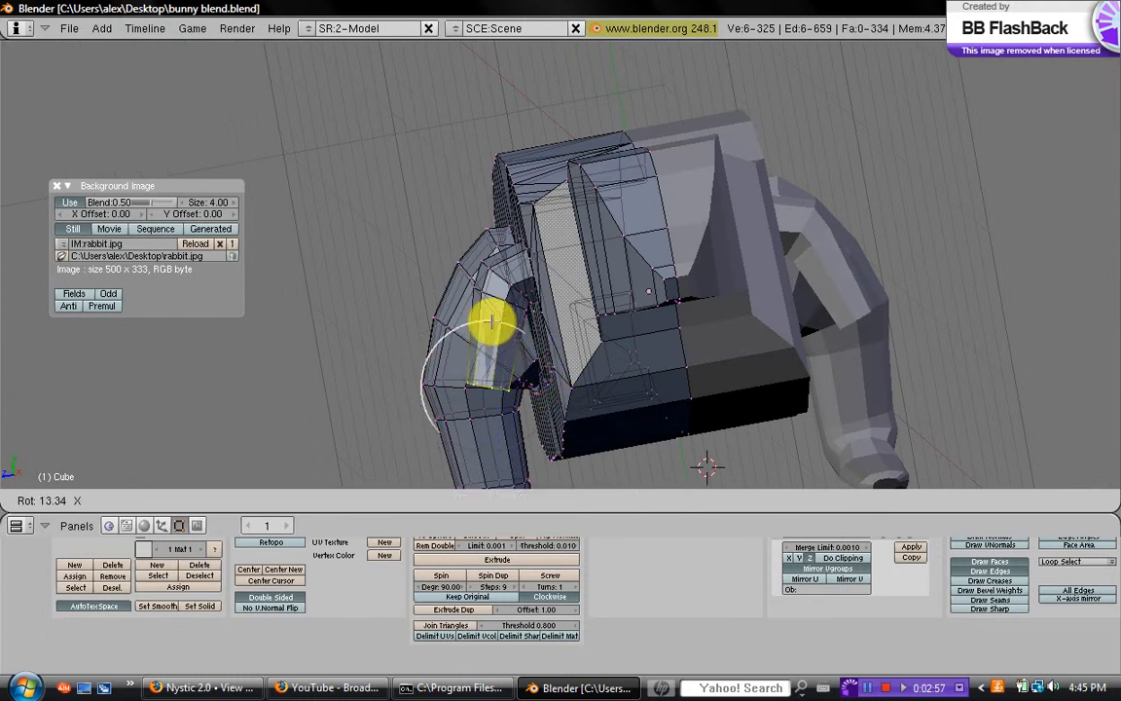
pyautogui.click(531, 394)
pyautogui.press('g')
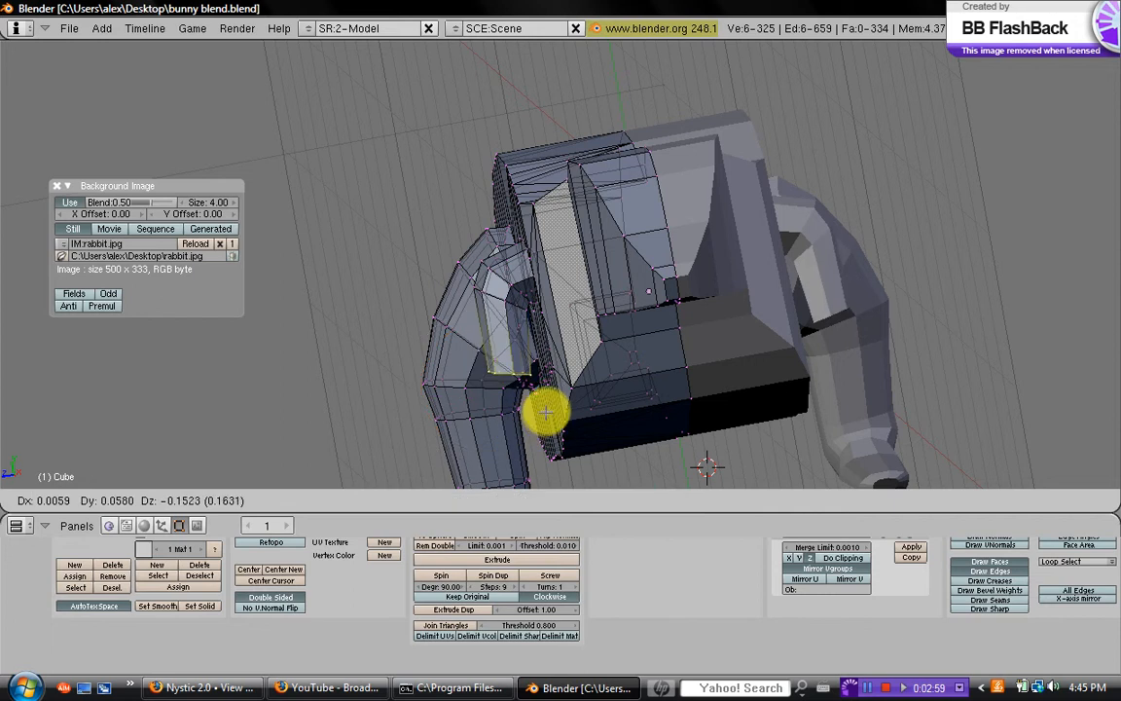
pyautogui.click(547, 416)
# Extrude the front leg's end loop downward by about 0.34 and scale the new loop to about 0.64
pyautogui.moveTo(546, 416); pyautogui.dragTo(500, 226, button='middle')
pyautogui.scroll(5, 615, 336)
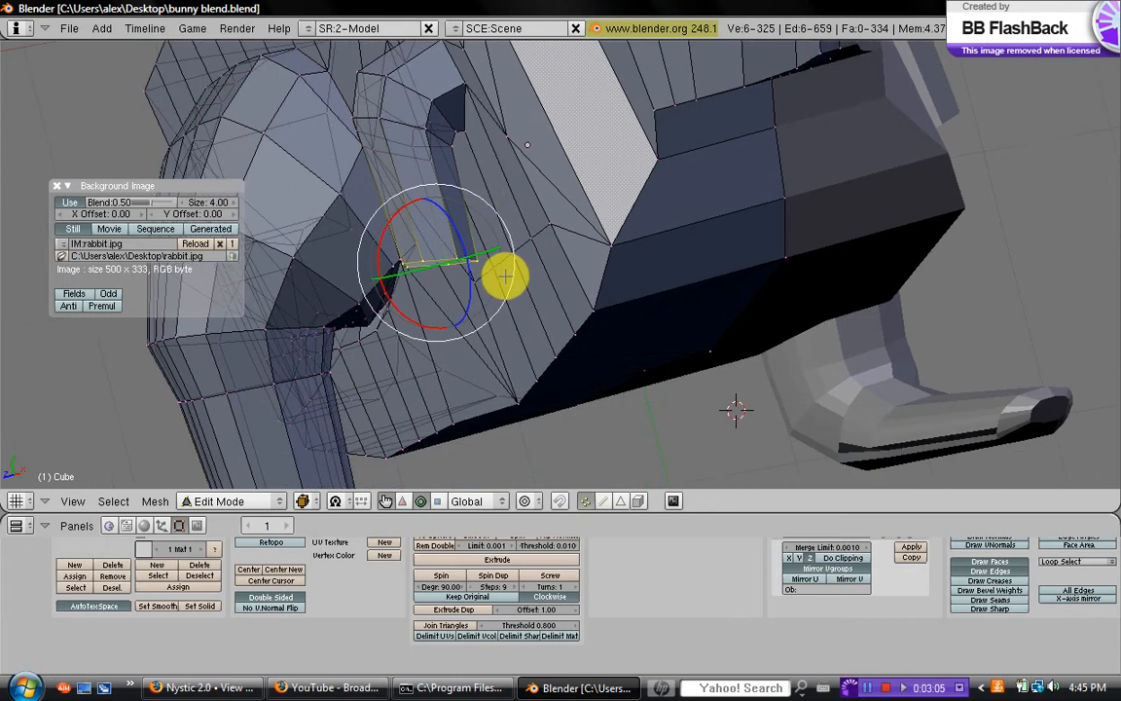
pyautogui.click(505, 276)
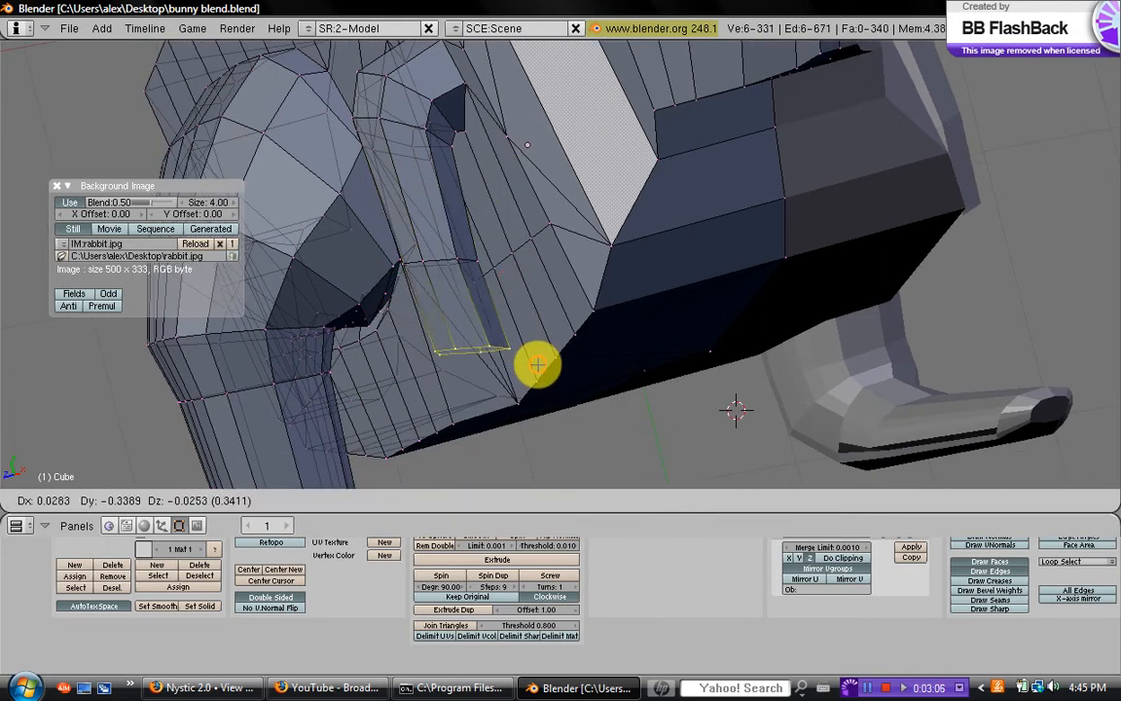
pyautogui.click(537, 365)
pyautogui.press('s')
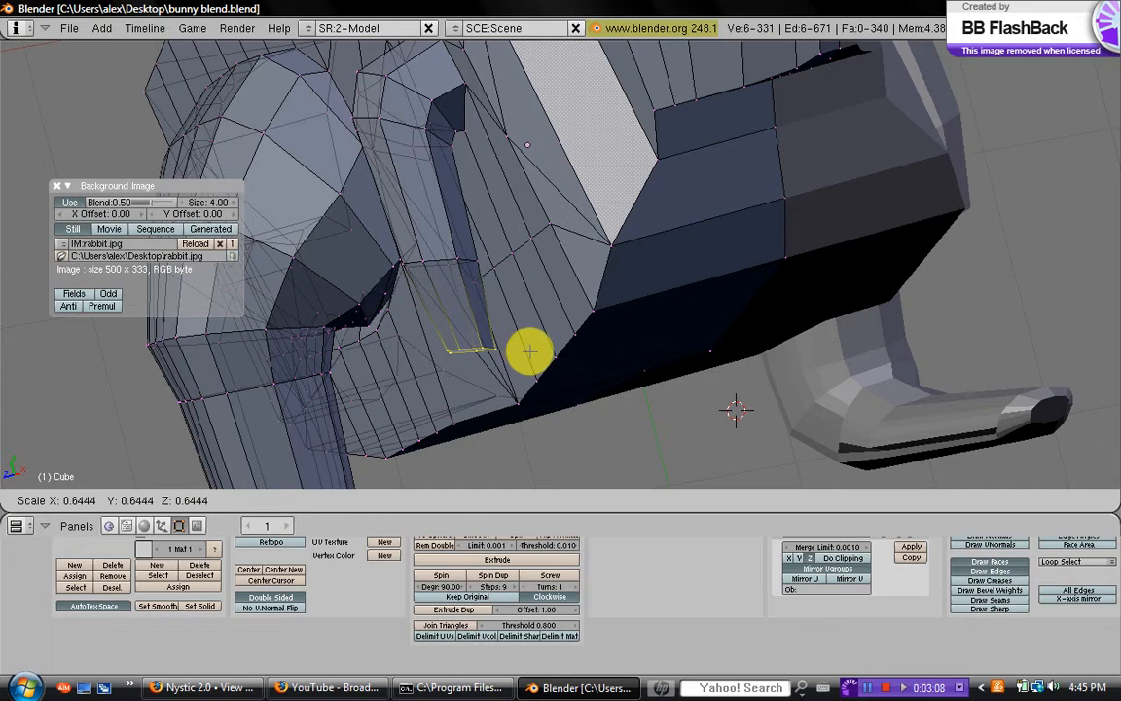
pyautogui.click(528, 352)
# Reposition the front leg's narrowed end loop in two moves, using different viewing angles
pyautogui.moveTo(405, 242); pyautogui.dragTo(501, 304, button='middle')
pyautogui.press('g')
pyautogui.click(576, 322)
pyautogui.press('g')
pyautogui.click(468, 319)
# Extrude only the edges of the front leg's end loop to add a short segment below it
pyautogui.scroll(3, 501, 303)
pyautogui.press('e')
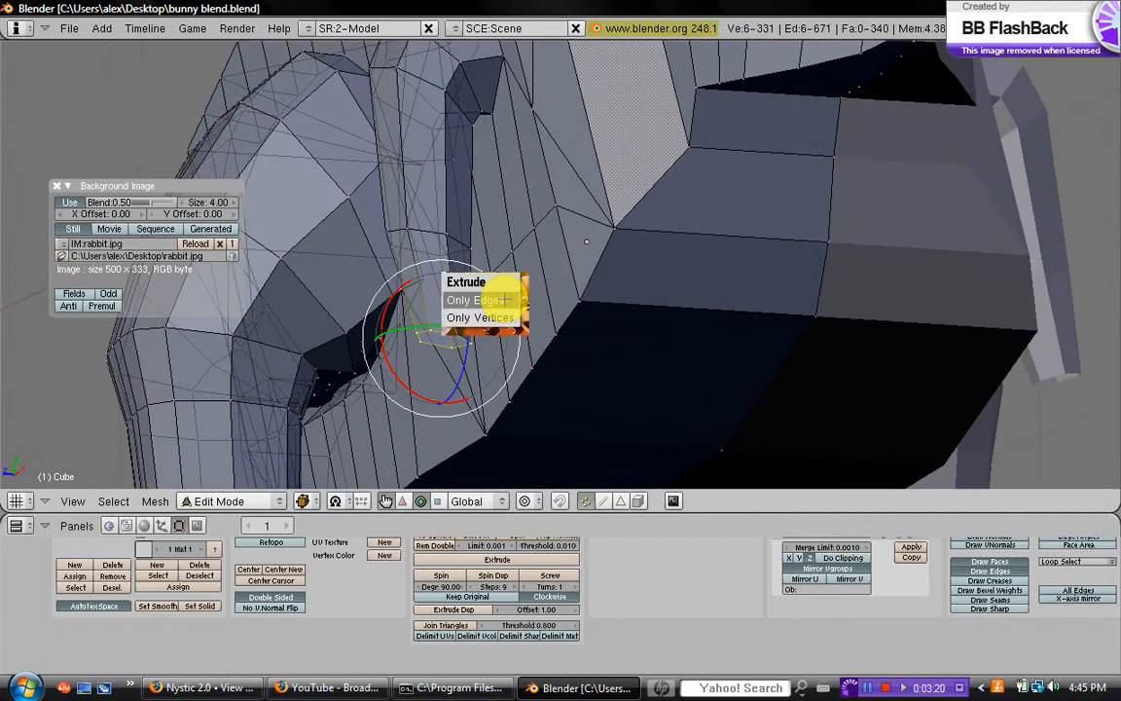
pyautogui.click(506, 307)
pyautogui.click(509, 350)
# Scale the short segment's end loop and move it forward and slightly up by about 0.1
pyautogui.moveTo(509, 351)
pyautogui.mouseDown(button='middle')
pyautogui.moveTo(613, 250)
pyautogui.moveTo(691, 240)
pyautogui.moveTo(556, 342)
pyautogui.moveTo(579, 368)
pyautogui.moveTo(534, 329)
pyautogui.moveTo(524, 360)
pyautogui.mouseUp(button='middle')
pyautogui.press('s')
pyautogui.click(558, 357)
pyautogui.press('g')
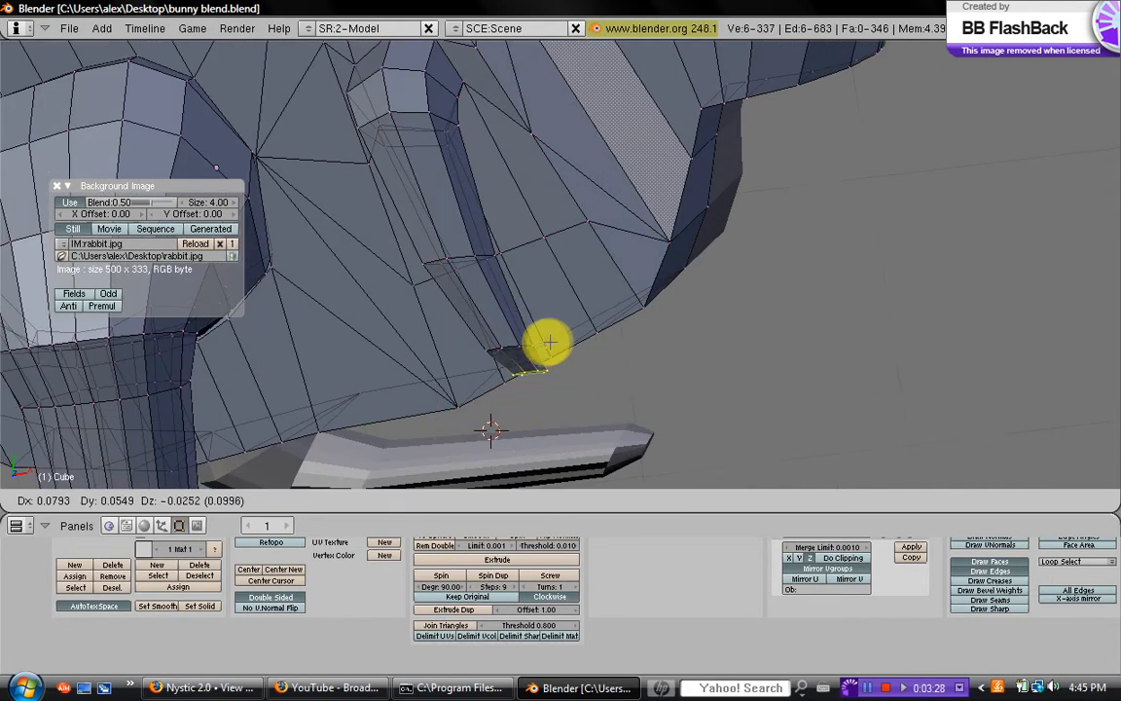
pyautogui.click(550, 335)
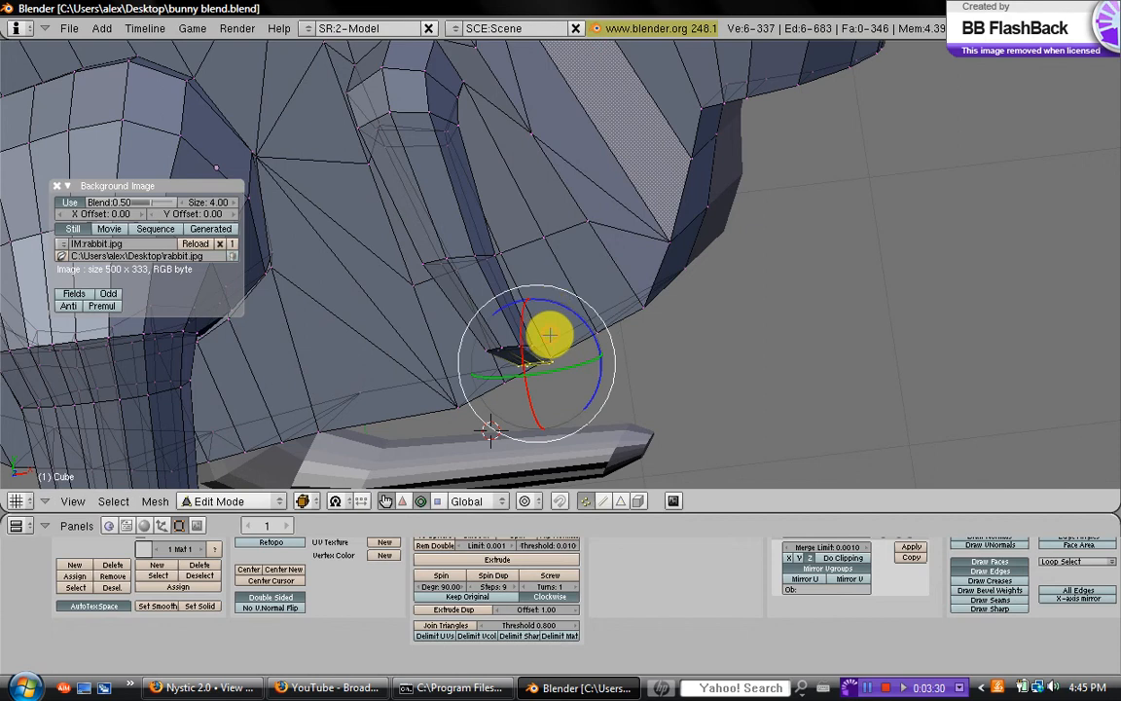
# Extrude the end loop downward past the belly for the lower front leg and scale the new loop down slightly
pyautogui.click(545, 314)
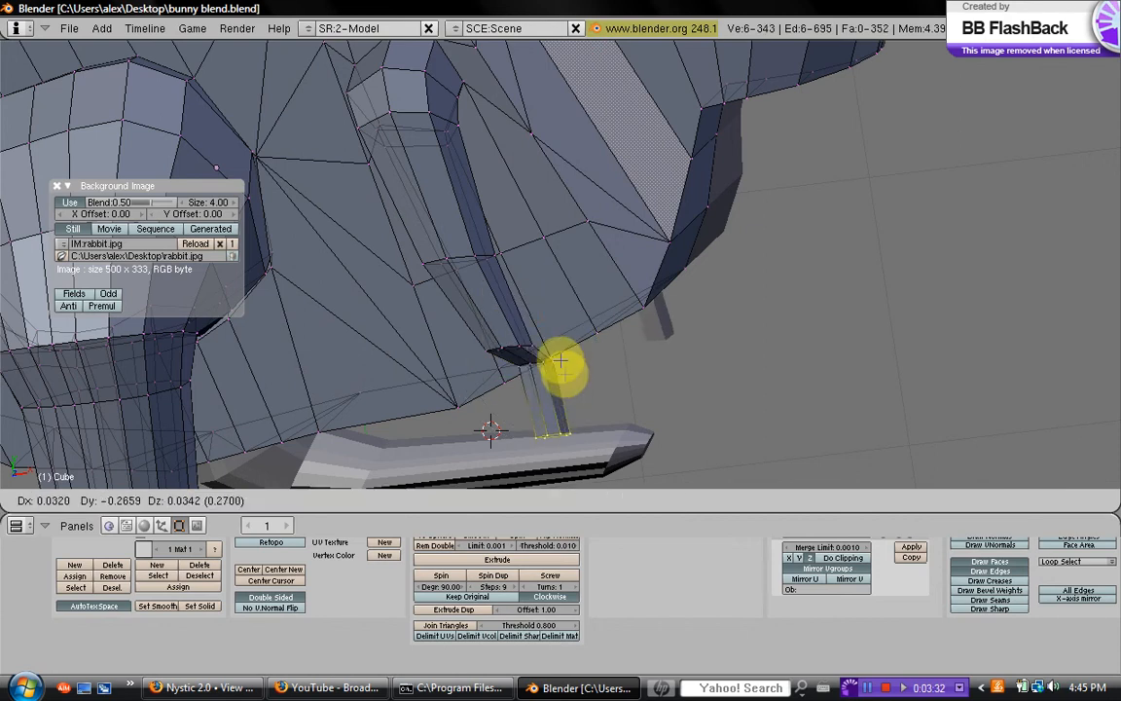
pyautogui.click(551, 366)
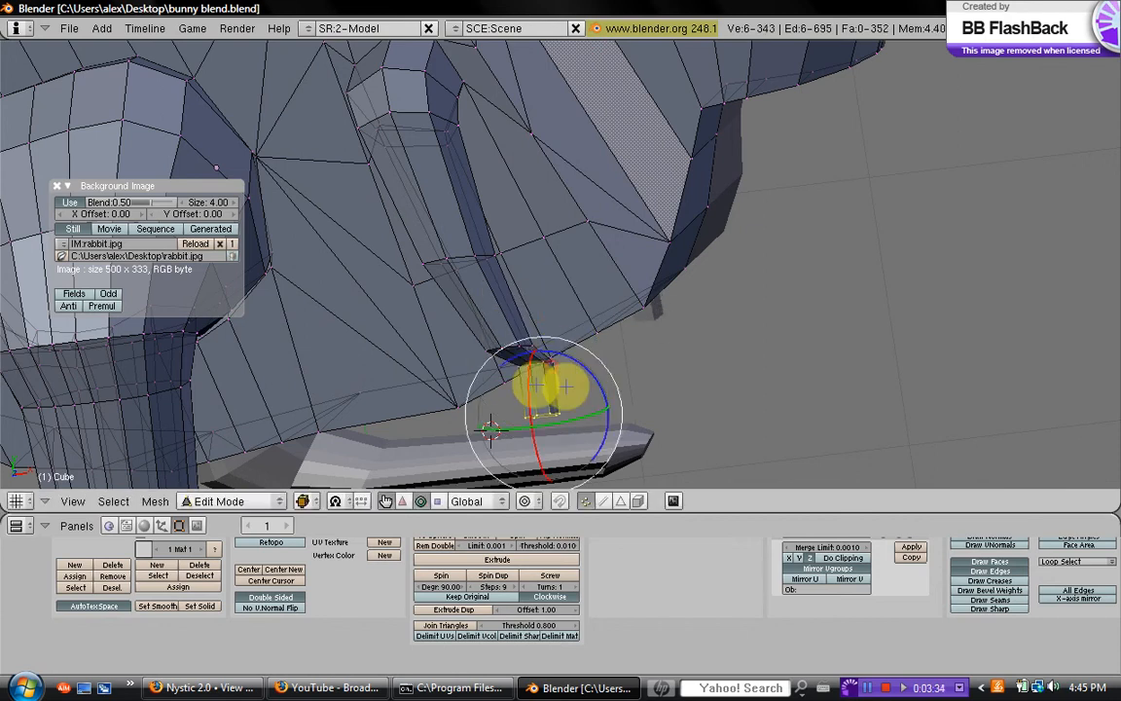
pyautogui.moveTo(545, 387); pyautogui.dragTo(504, 440, button='middle')
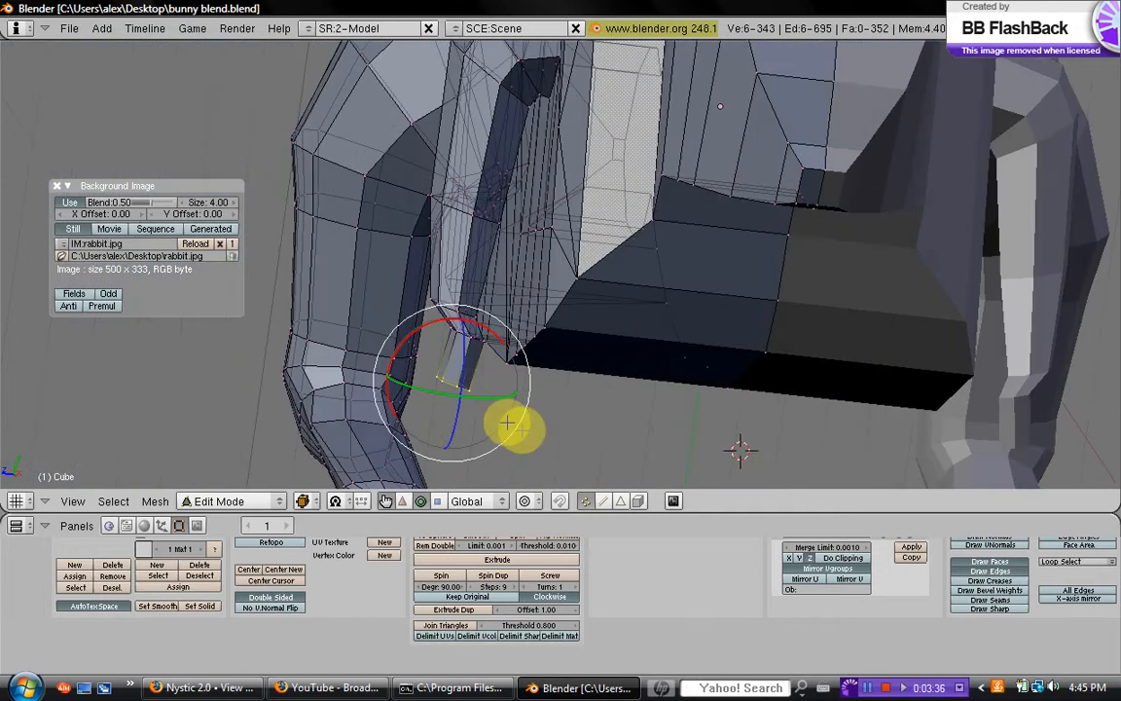
pyautogui.press('s')
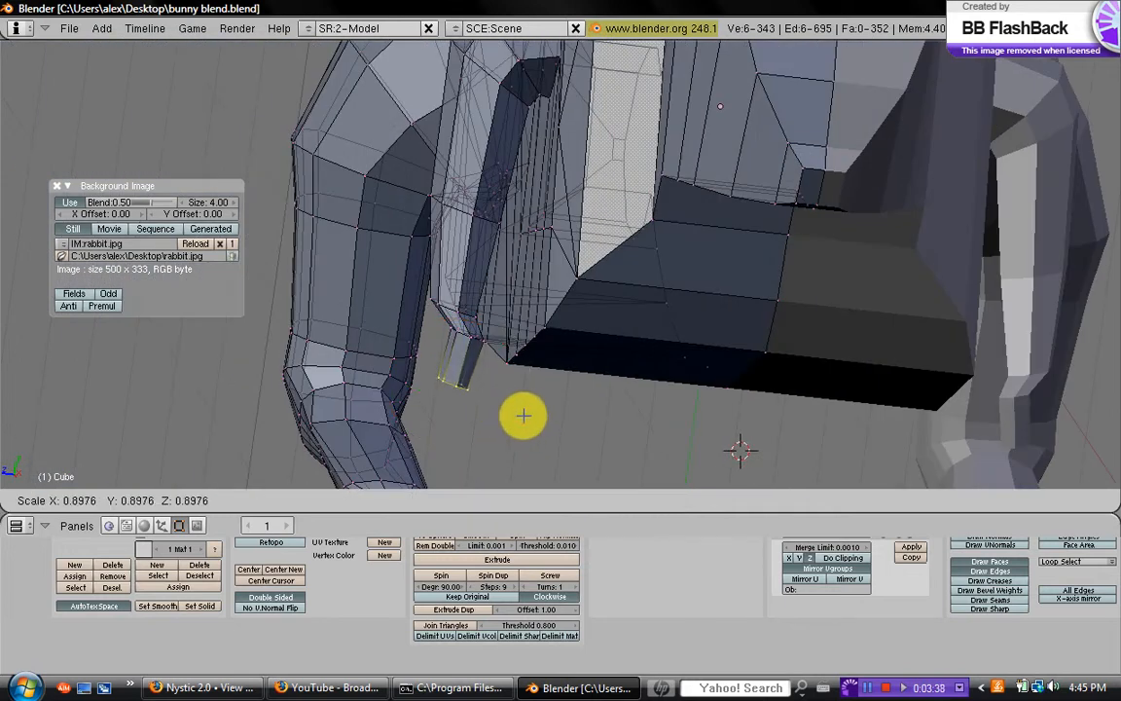
pyautogui.click(530, 416)
# Extrude a very short tip from the lower front leg and scale its end loop down to taper it
pyautogui.moveTo(497, 393); pyautogui.dragTo(488, 392, button='middle')
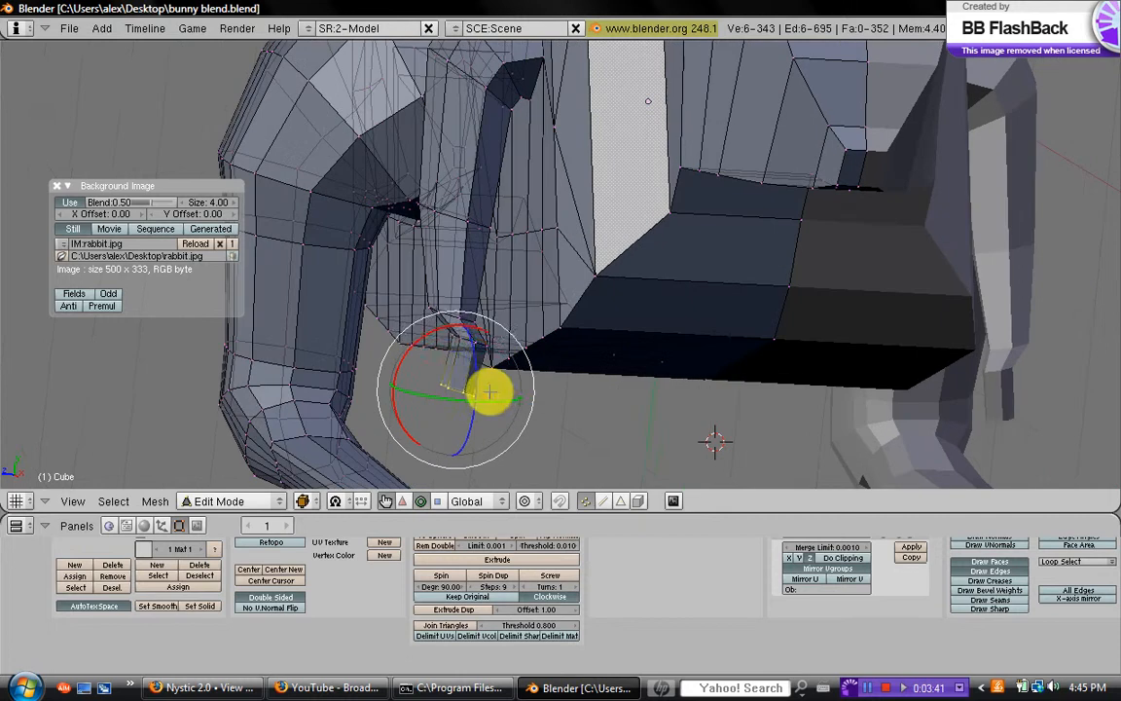
pyautogui.click(489, 394)
pyautogui.press('s')
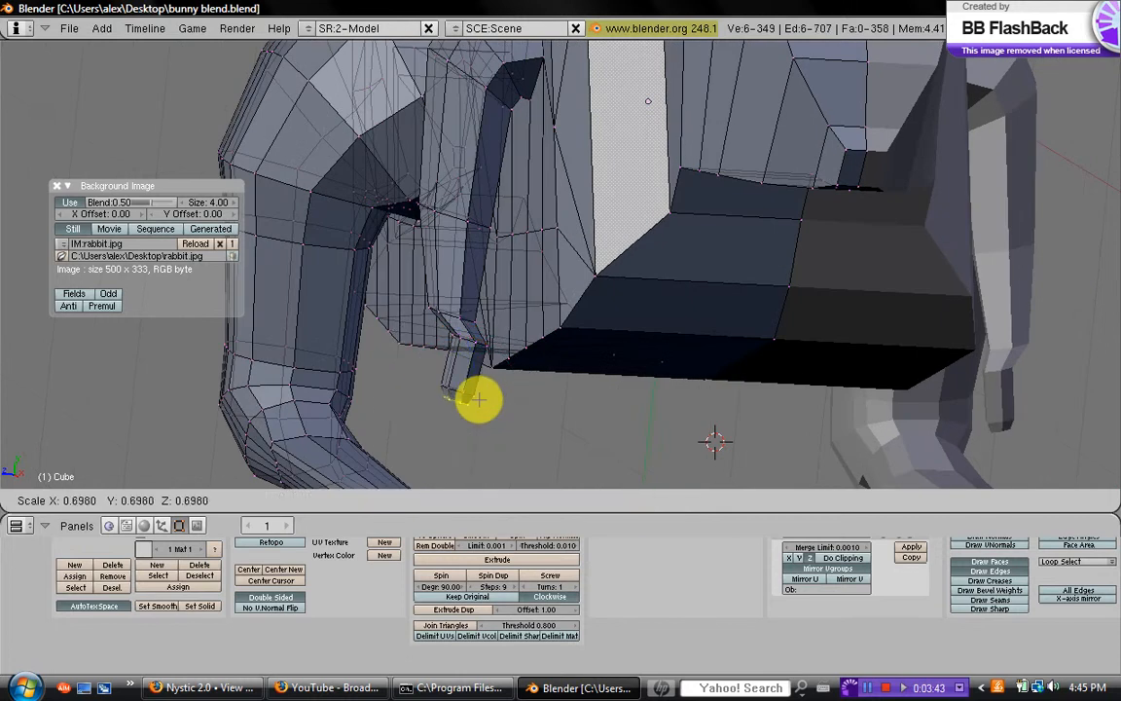
pyautogui.click(465, 407)
# Nudge the tapered tip loop of the front leg slightly down and outward by about 0.016
pyautogui.press('g')
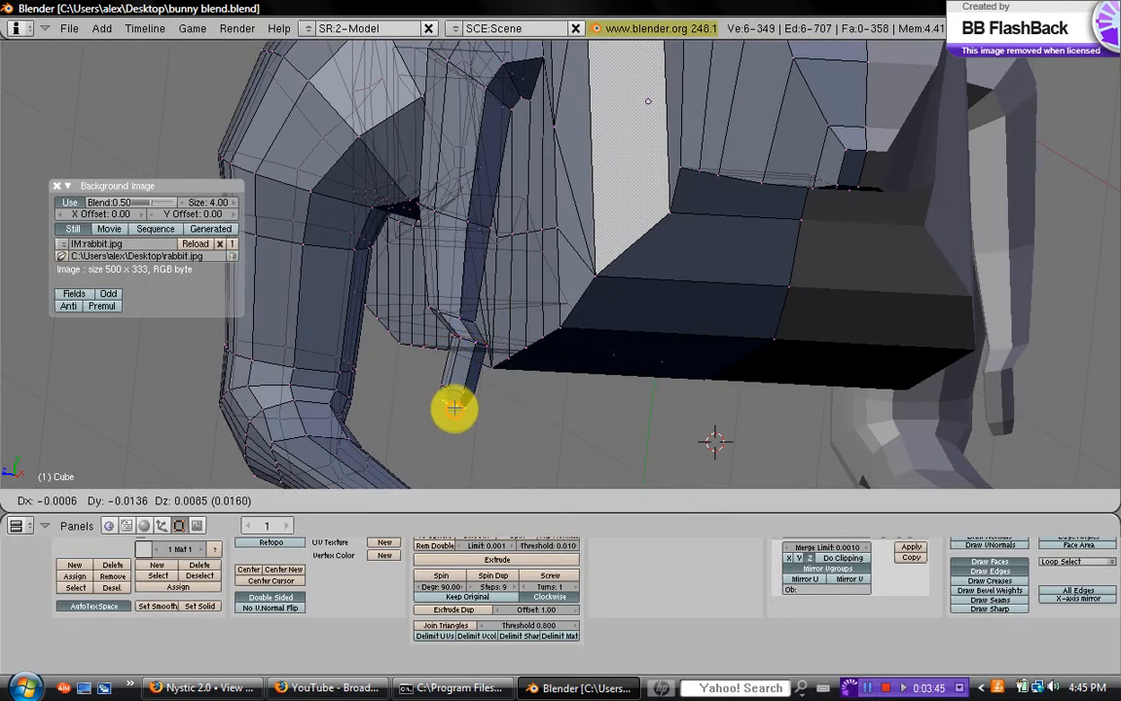
pyautogui.click(454, 409)
pyautogui.moveTo(418, 333); pyautogui.dragTo(387, 320, button='middle')
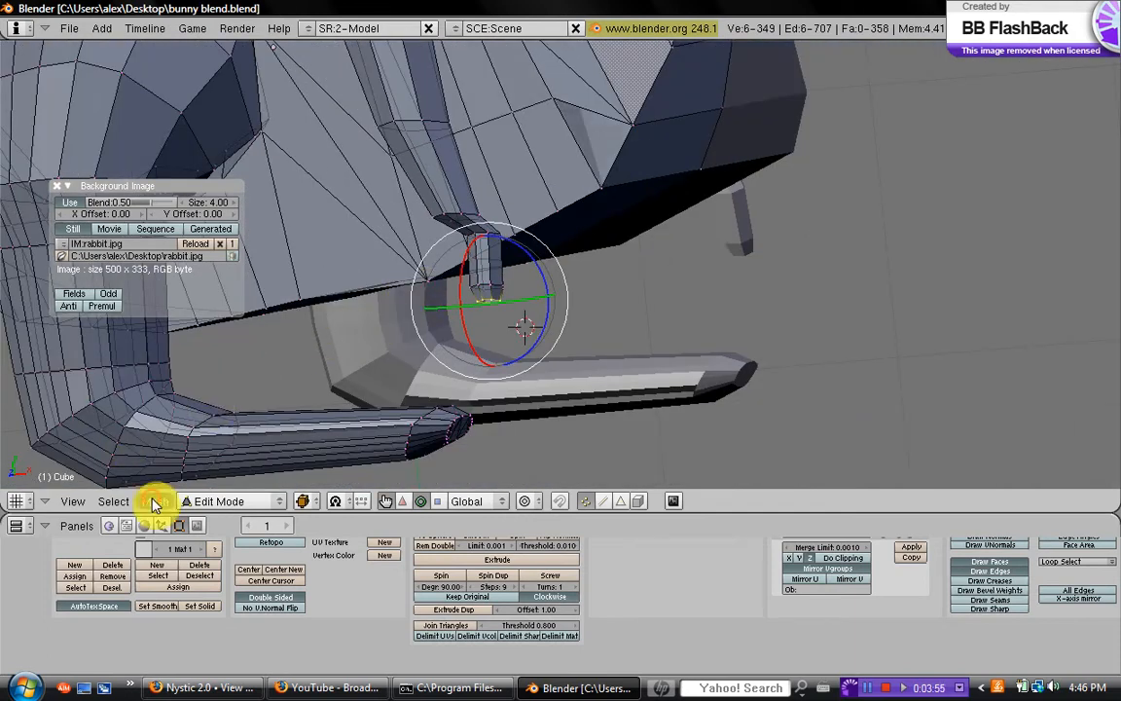
# Fill the open tip loop of the front leg with faces
pyautogui.click(154, 502)
pyautogui.moveTo(201, 176)
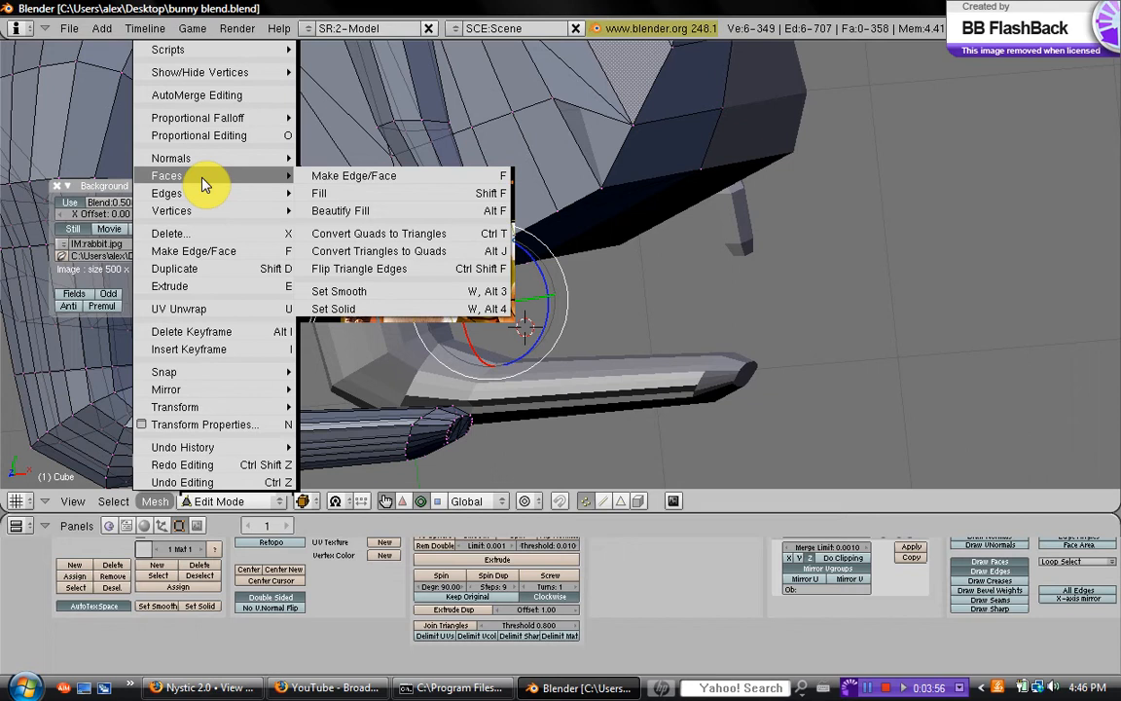
pyautogui.click(356, 195)
pyautogui.scroll(4, 452, 320)
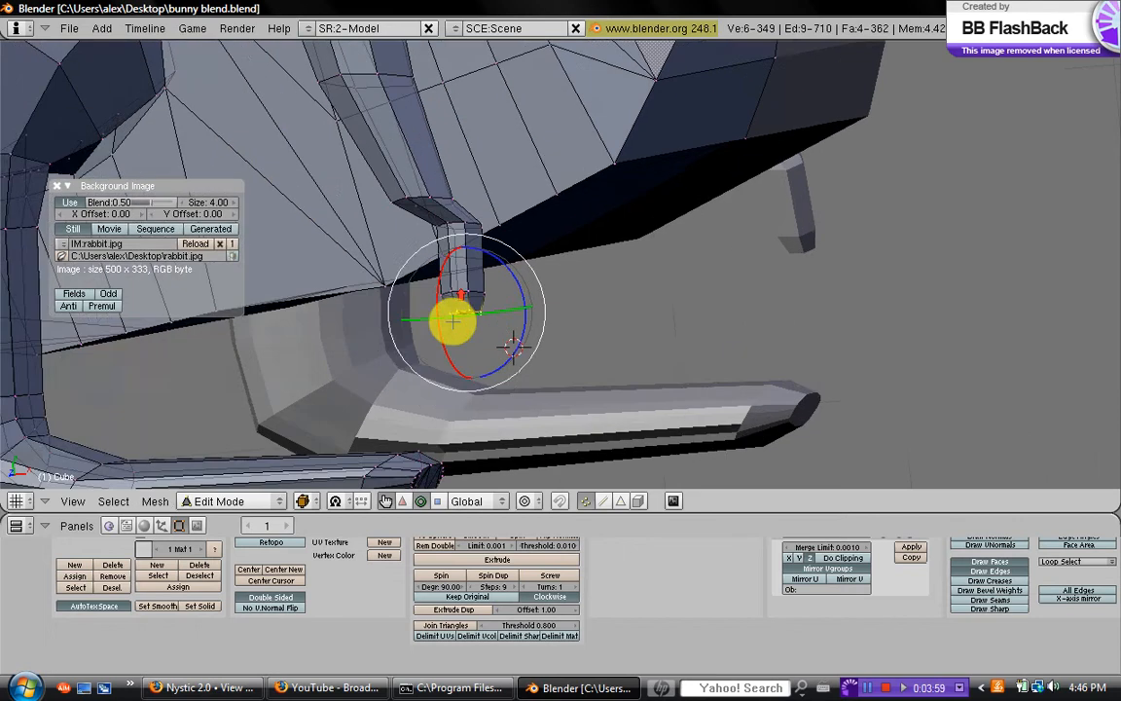
# Select the six-vertex ring at the top of the front leg's lower segment and move it outward by about 0.04
pyautogui.moveTo(413, 272); pyautogui.dragTo(495, 224, button='middle')
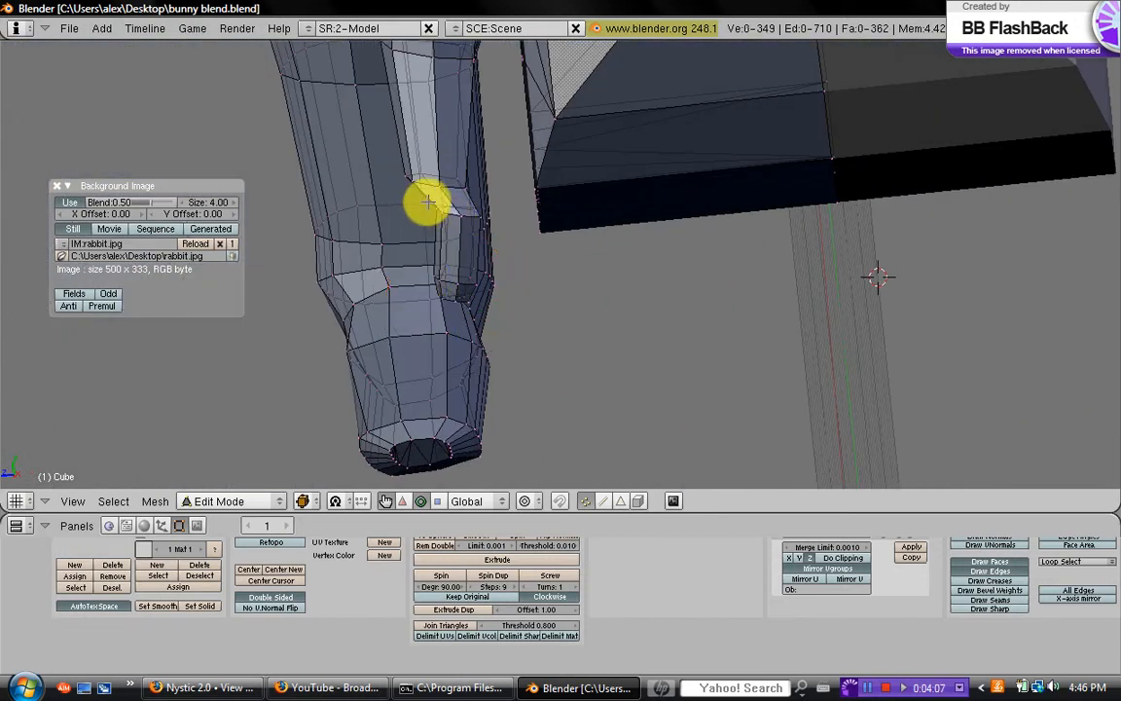
pyautogui.keyDown('alt'); pyautogui.rightClick(491, 222); pyautogui.keyUp('alt')
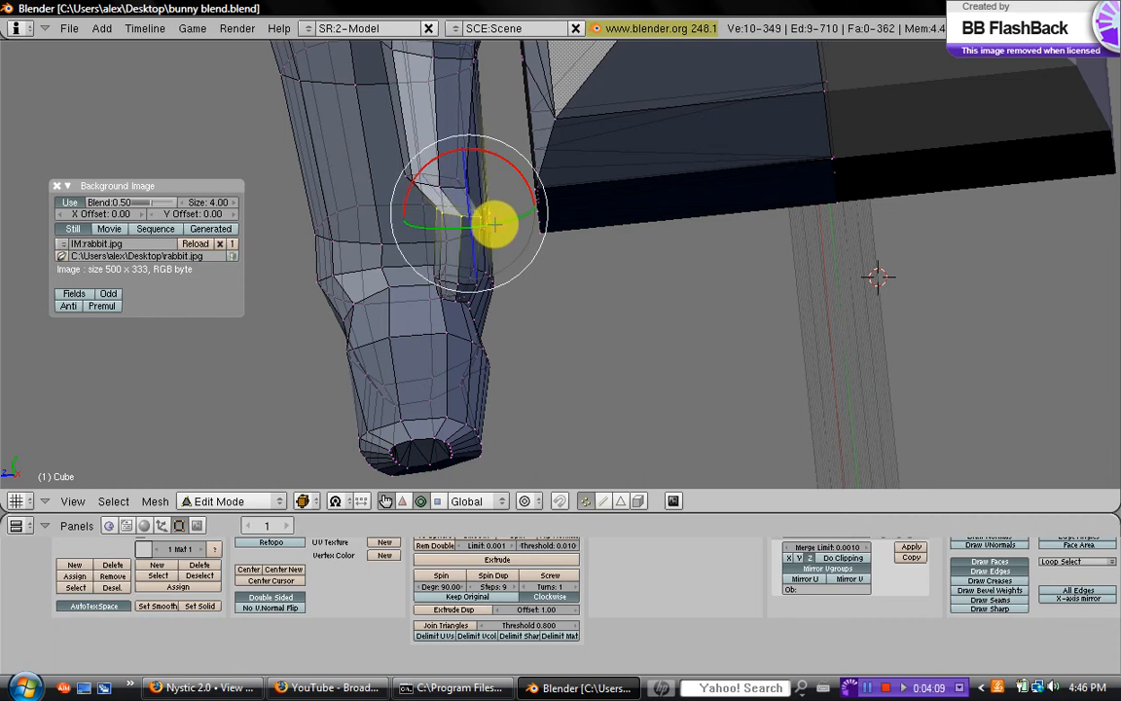
pyautogui.moveTo(568, 220); pyautogui.dragTo(471, 243, button='middle')
pyautogui.press('a')
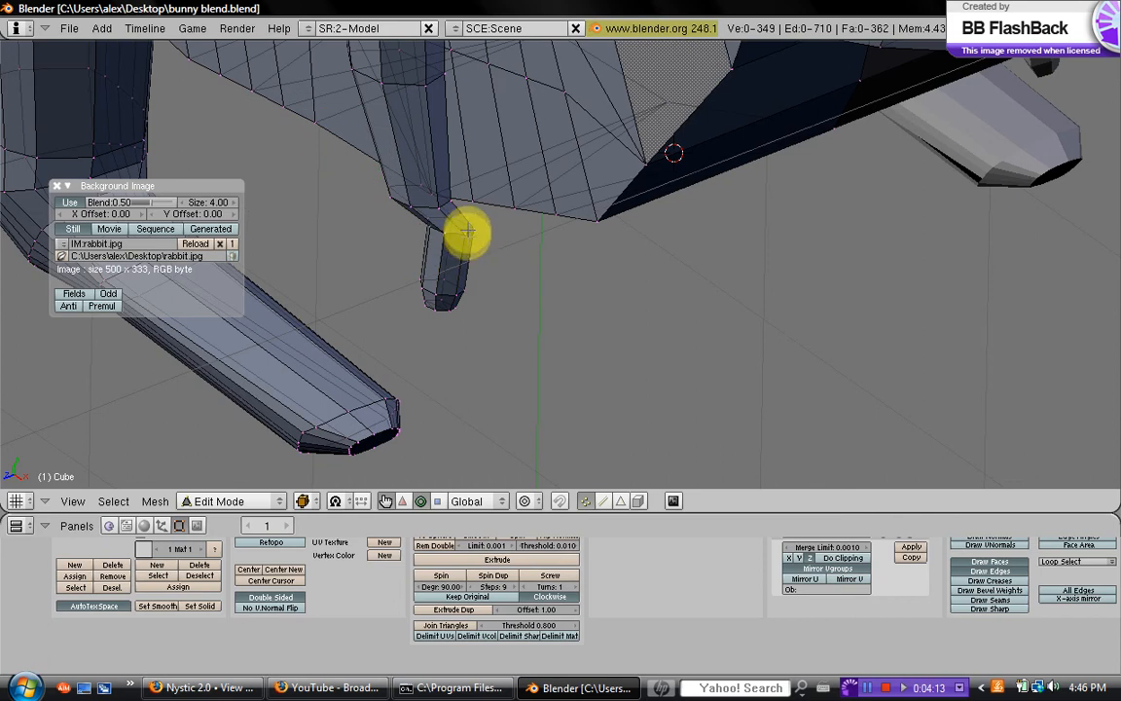
pyautogui.keyDown('shift'); pyautogui.rightClick(447, 234); pyautogui.keyUp('shift')
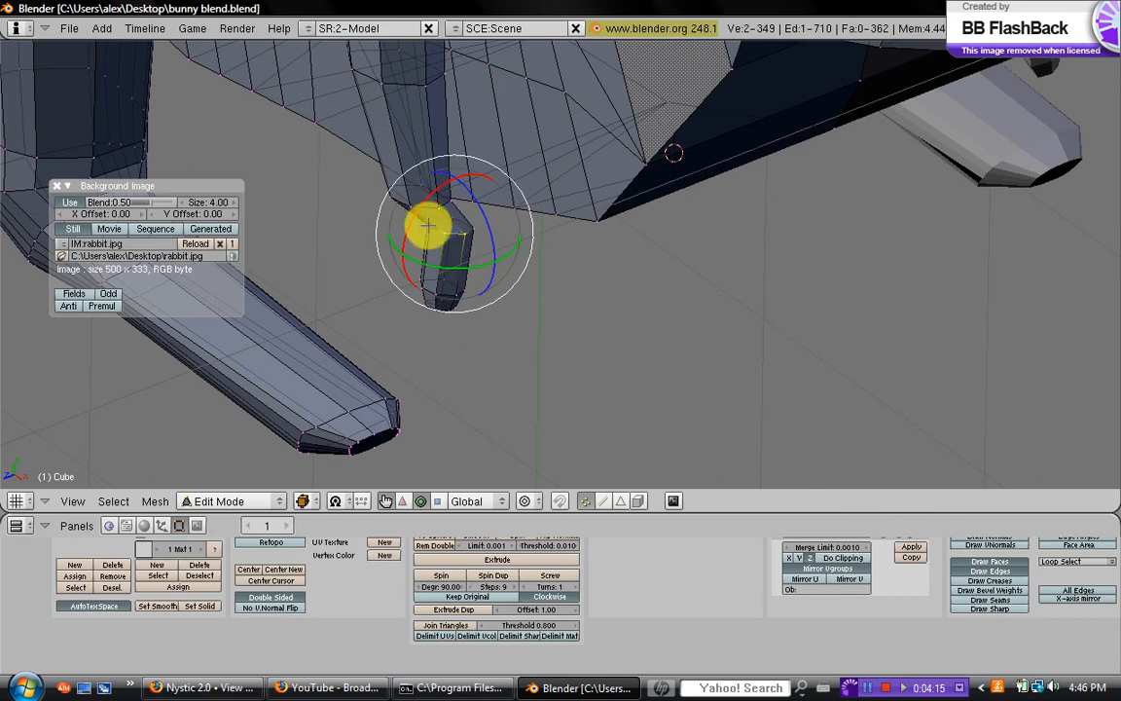
pyautogui.keyDown('shift'); pyautogui.rightClick(429, 226); pyautogui.keyUp('shift')
pyautogui.keyDown('shift'); pyautogui.rightClick(434, 219); pyautogui.keyUp('shift')
pyautogui.keyDown('shift'); pyautogui.rightClick(454, 218); pyautogui.keyUp('shift')
pyautogui.keyDown('shift'); pyautogui.rightClick(476, 229); pyautogui.keyUp('shift')
pyautogui.moveTo(483, 234); pyautogui.dragTo(452, 228, button='middle')
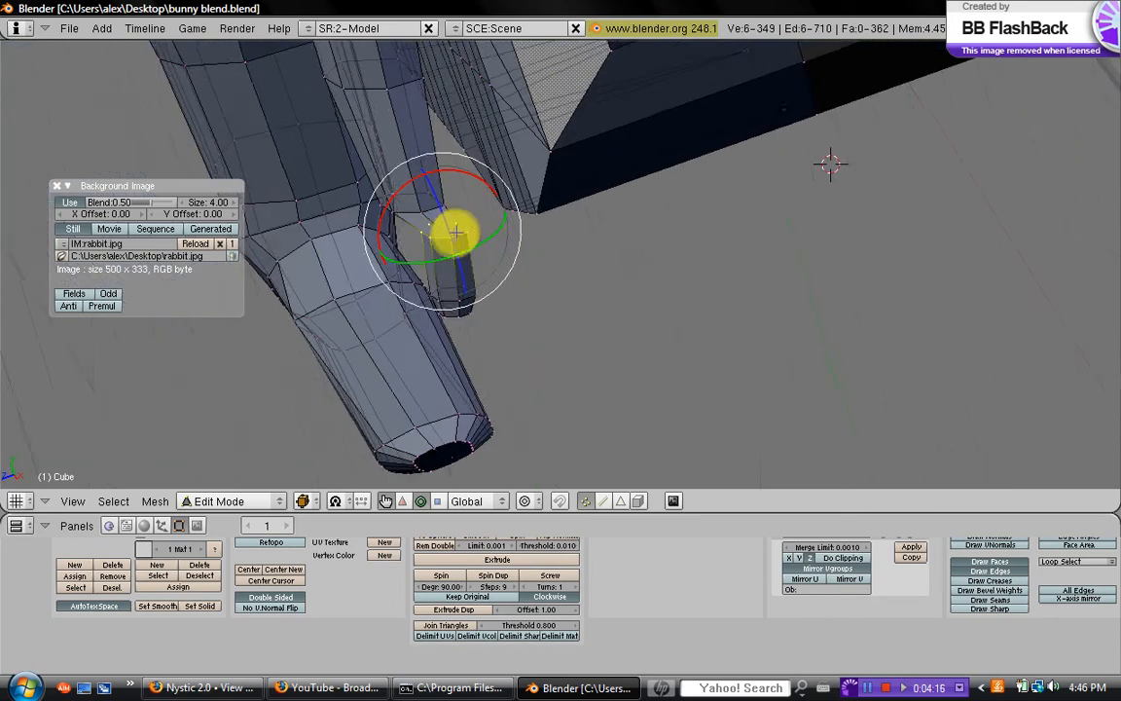
pyautogui.press('g')
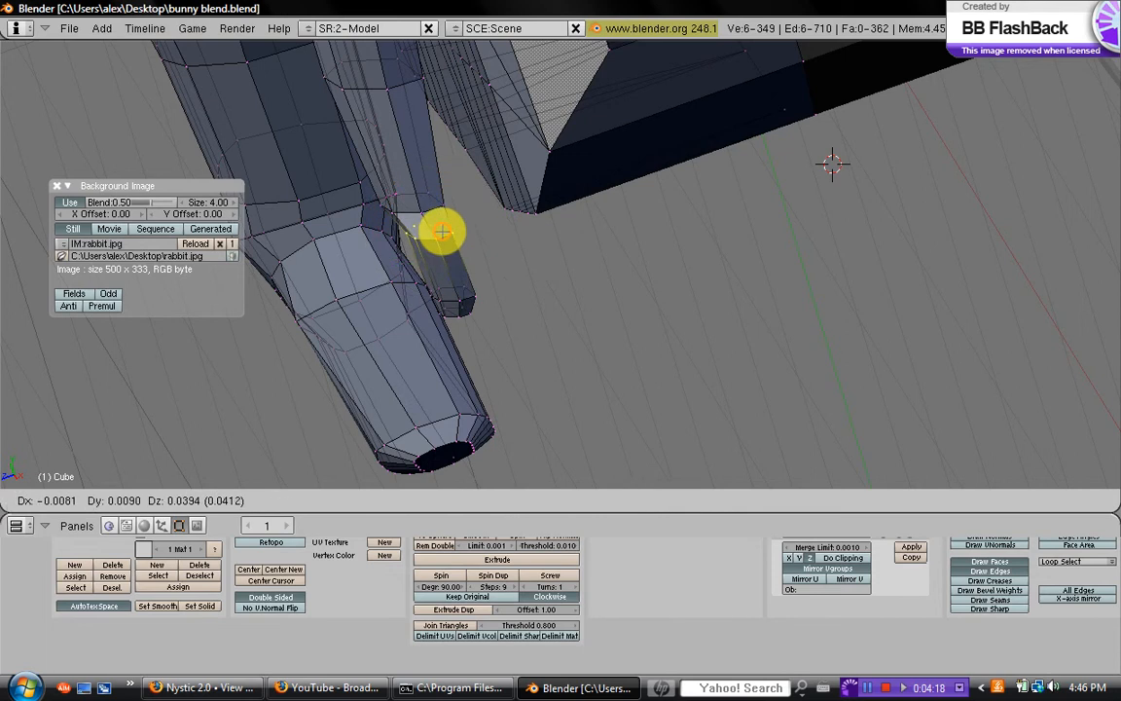
pyautogui.click(442, 231)
# Extrude the face on top of the head upward by about 0.9 along its normal to start an ear
pyautogui.press('Tab')
pyautogui.moveTo(438, 276); pyautogui.dragTo(778, 261, button='middle')
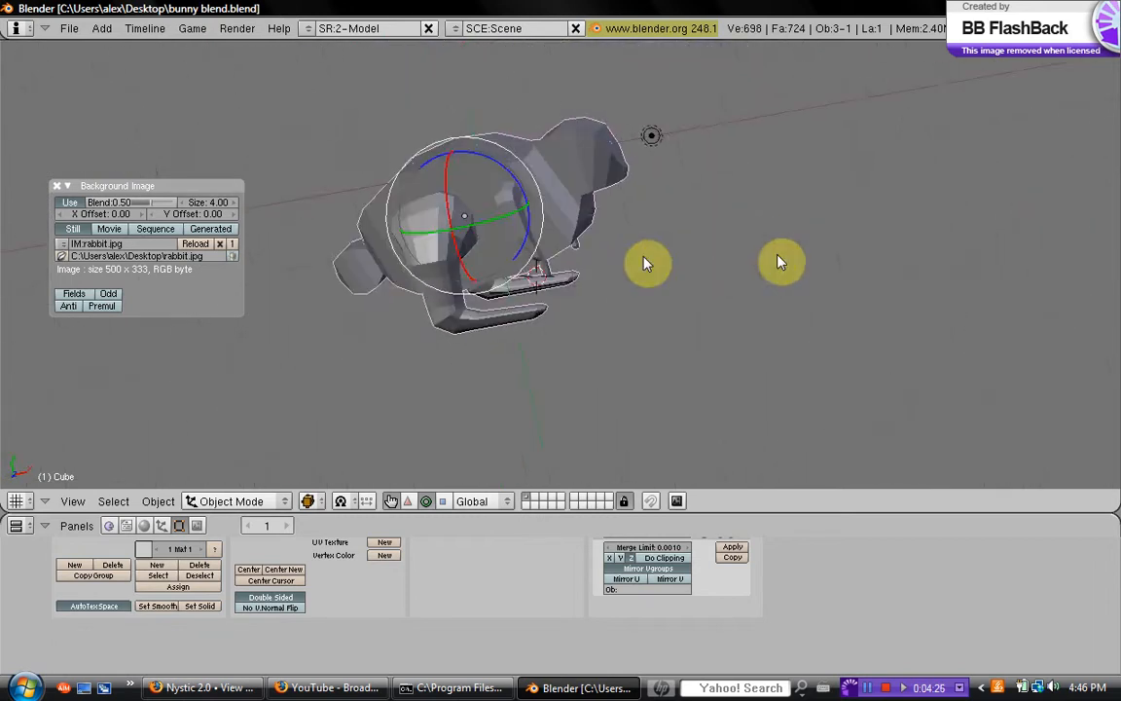
pyautogui.scroll(2, 584, 256)
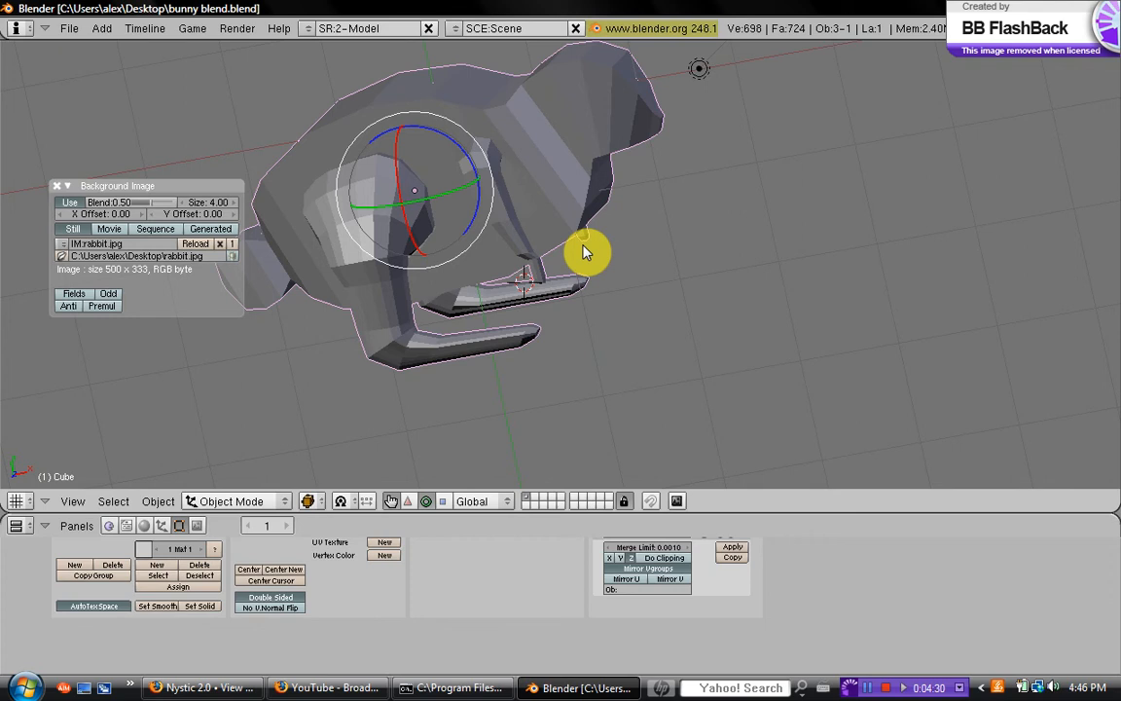
pyautogui.moveTo(584, 249); pyautogui.dragTo(601, 306, button='middle')
pyautogui.press('Tab')
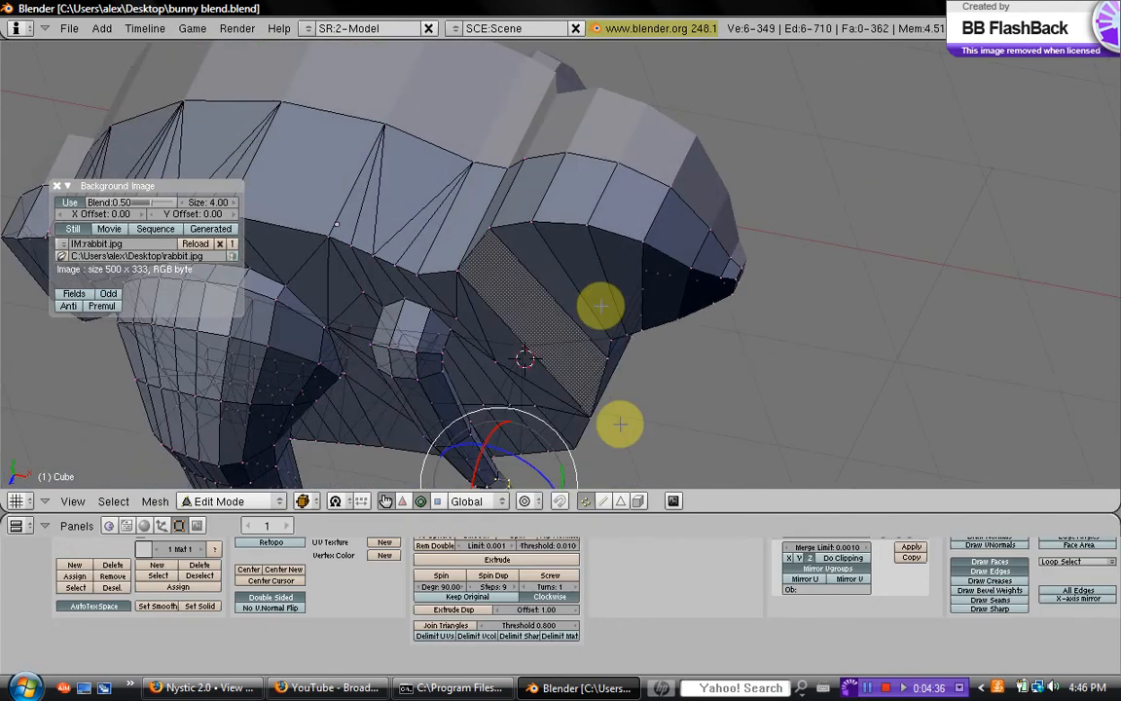
pyautogui.click(624, 500)
pyautogui.rightClick(573, 194)
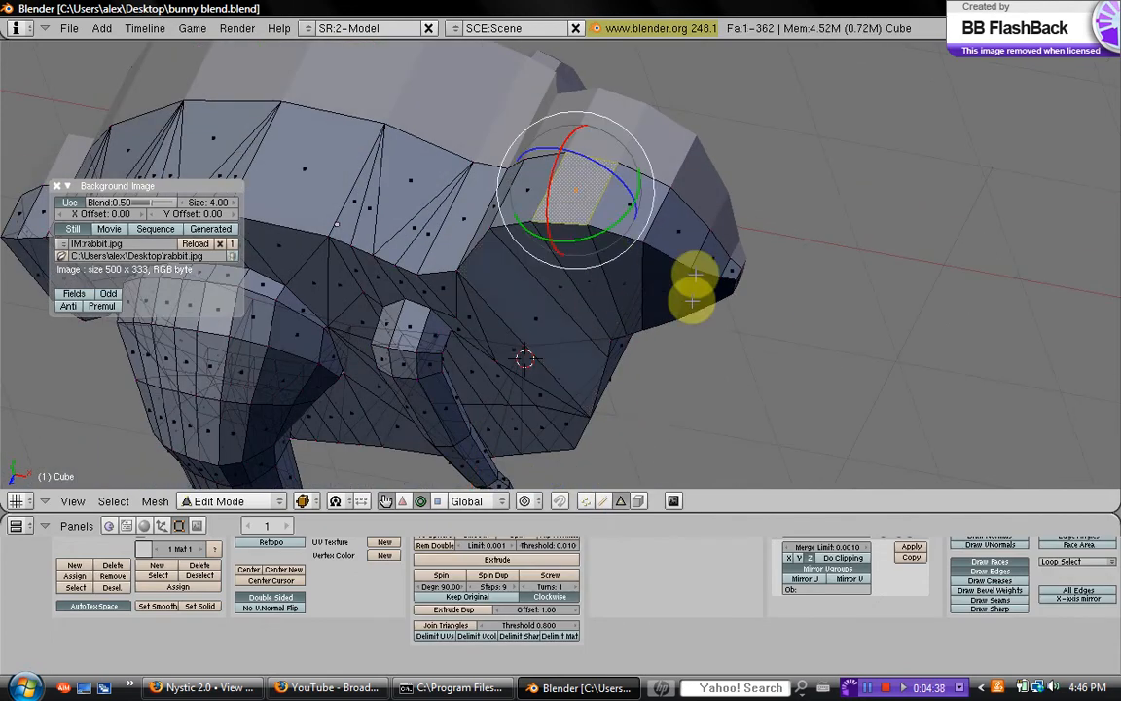
pyautogui.moveTo(687, 290); pyautogui.dragTo(433, 175, button='middle')
pyautogui.moveTo(504, 244); pyautogui.dragTo(614, 304, button='middle')
pyautogui.scroll(3, 593, 268)
pyautogui.scroll(-3, 616, 300)
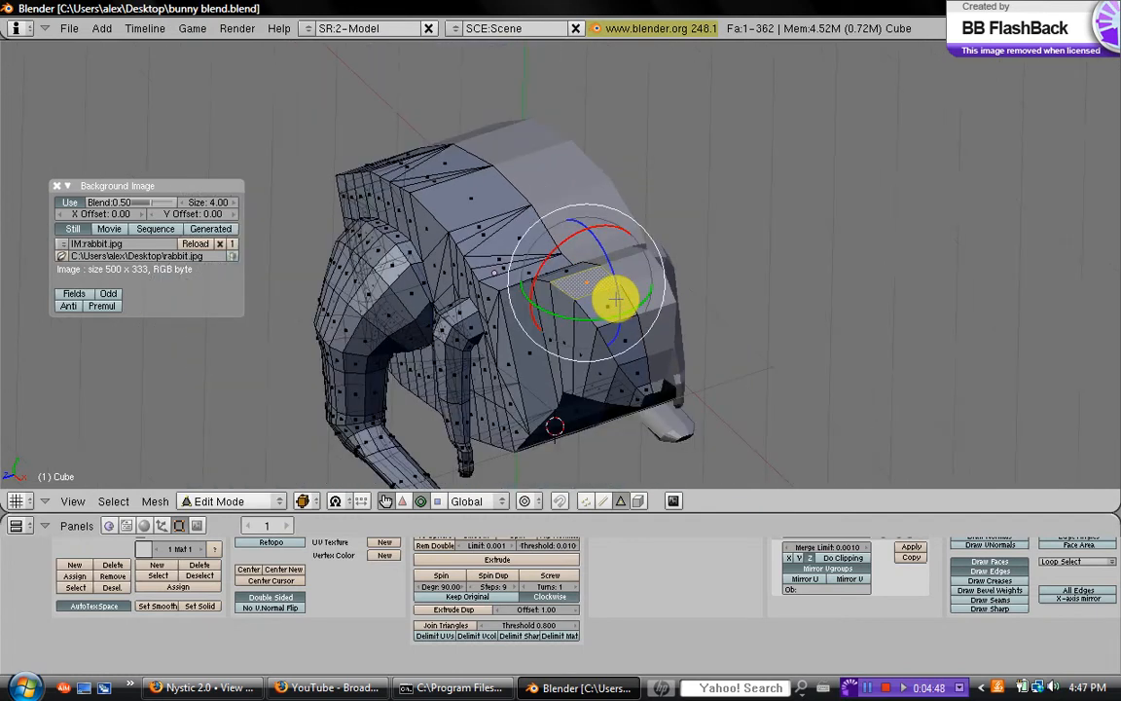
pyautogui.press('e')
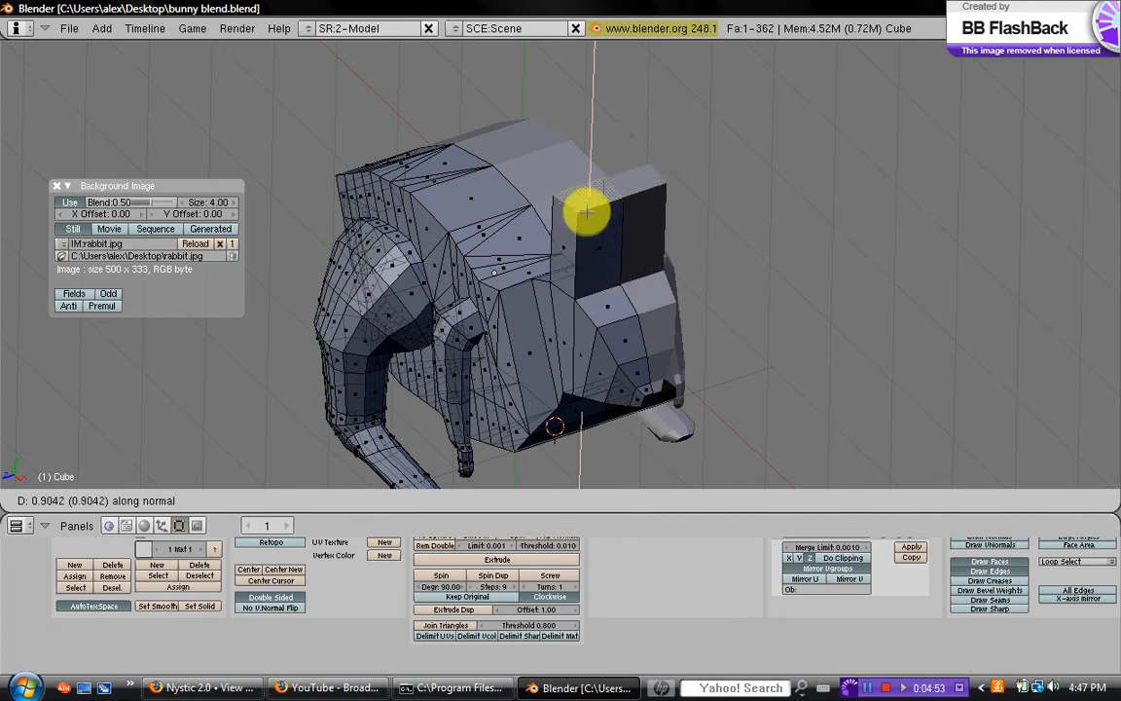
pyautogui.click(588, 218)
# Move the ear's end face slightly up and outward from the head's centre
pyautogui.moveTo(573, 273); pyautogui.dragTo(613, 261, button='middle')
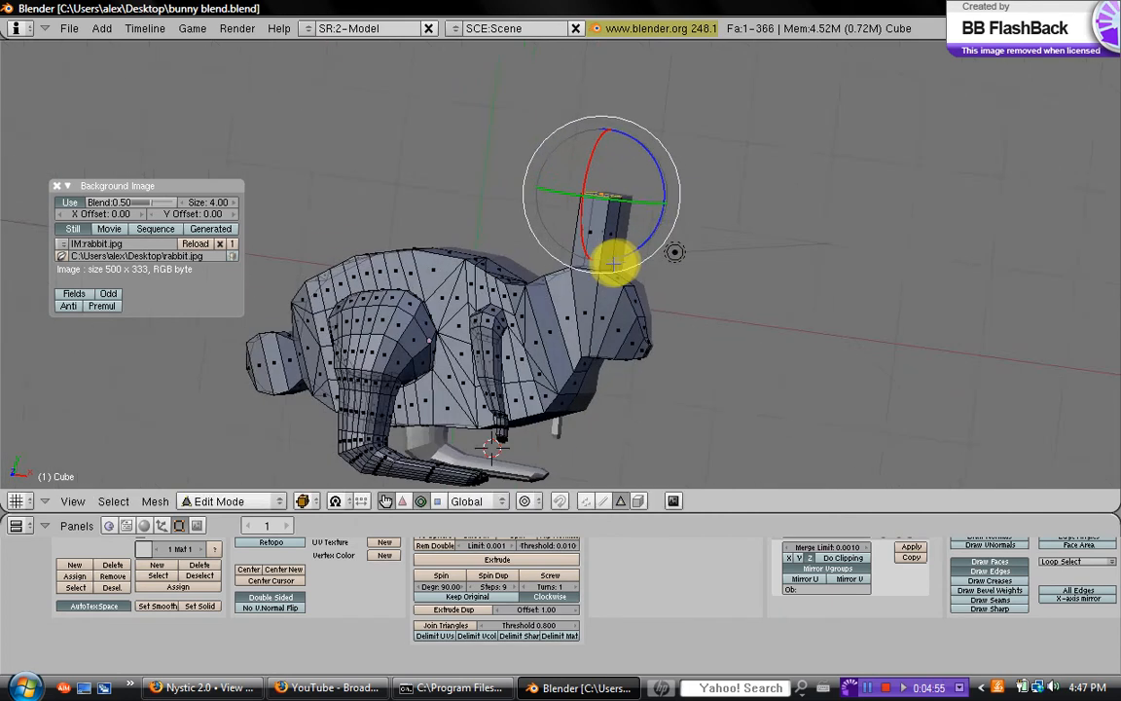
pyautogui.press('g')
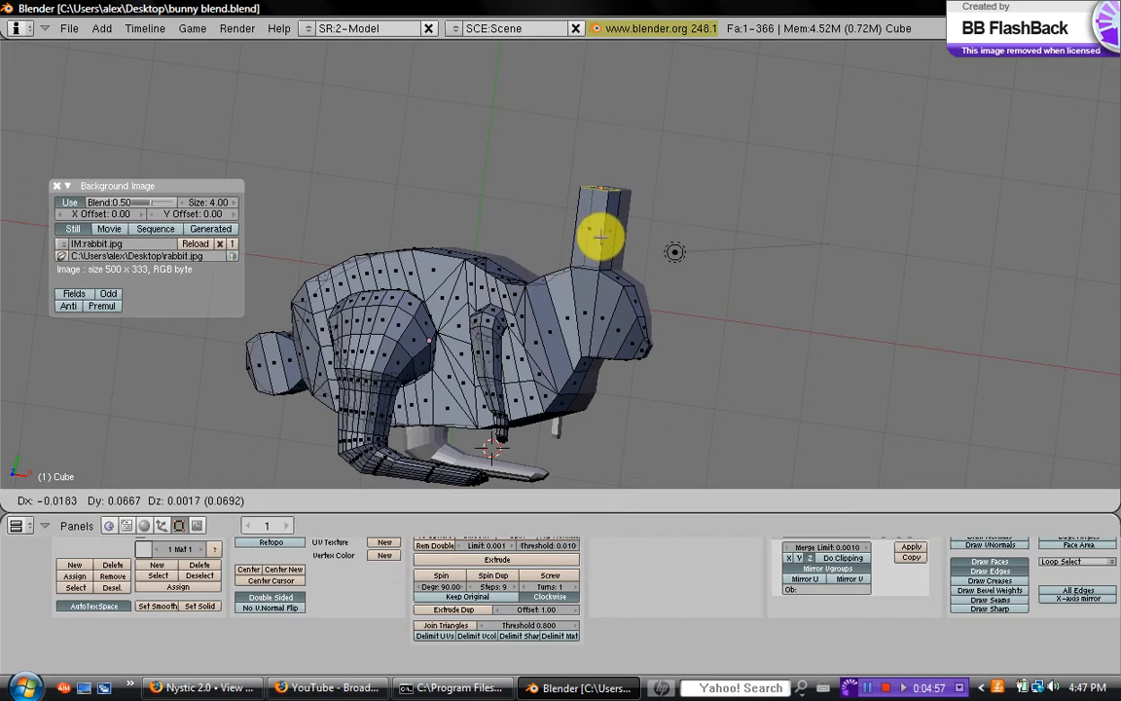
pyautogui.click(599, 230)
pyautogui.moveTo(600, 231); pyautogui.dragTo(644, 228, button='middle')
pyautogui.press('g')
pyautogui.click(579, 234)
# Scale the ear's tip face down to about half size and narrow it along Z to about 0.49
pyautogui.scroll(4, 586, 294)
pyautogui.press('s')
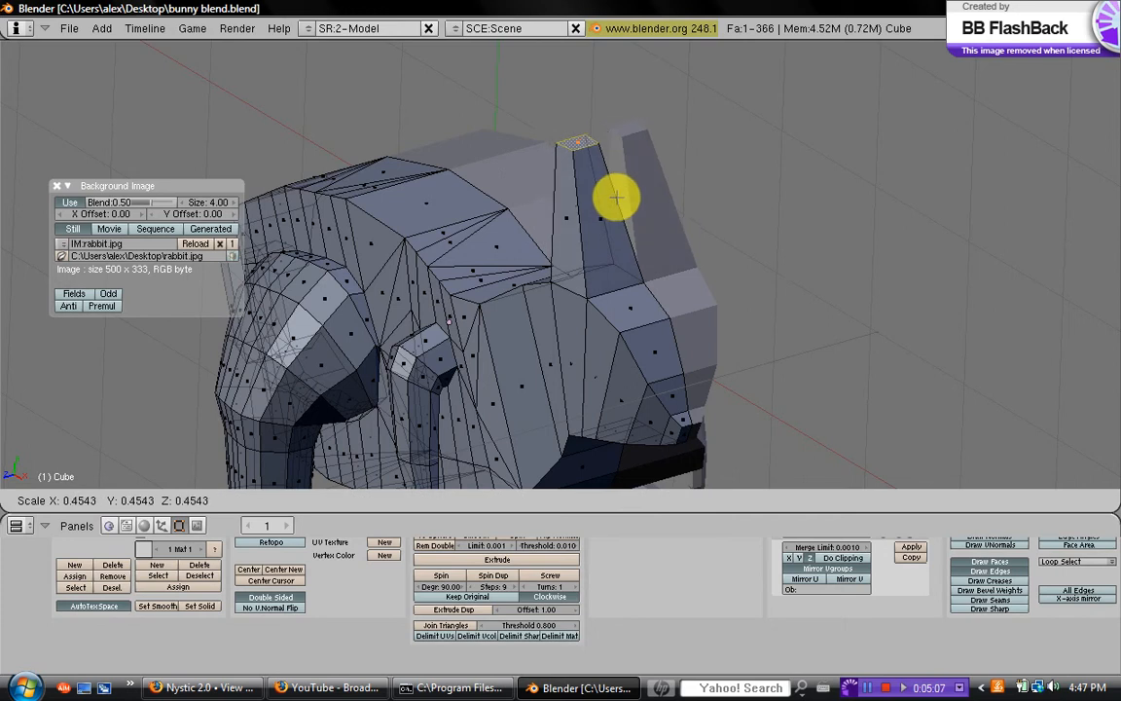
pyautogui.click(628, 199)
pyautogui.moveTo(656, 200); pyautogui.dragTo(622, 272, button='middle')
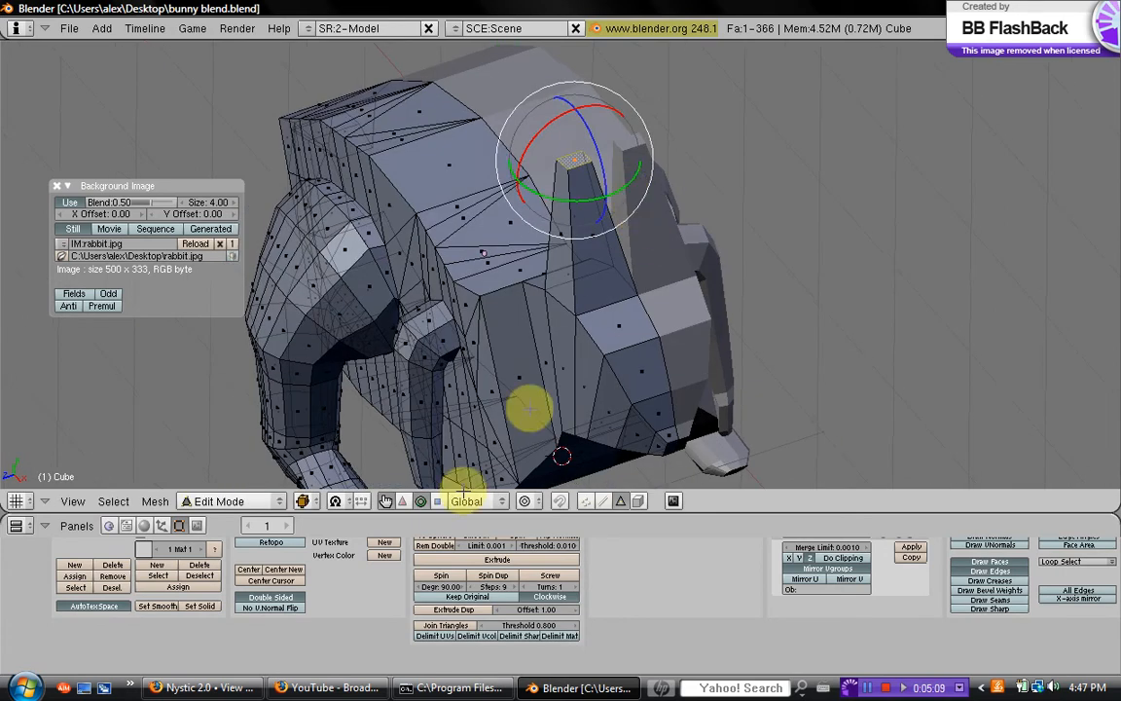
pyautogui.click(438, 502)
pyautogui.moveTo(536, 188); pyautogui.dragTo(538, 178)
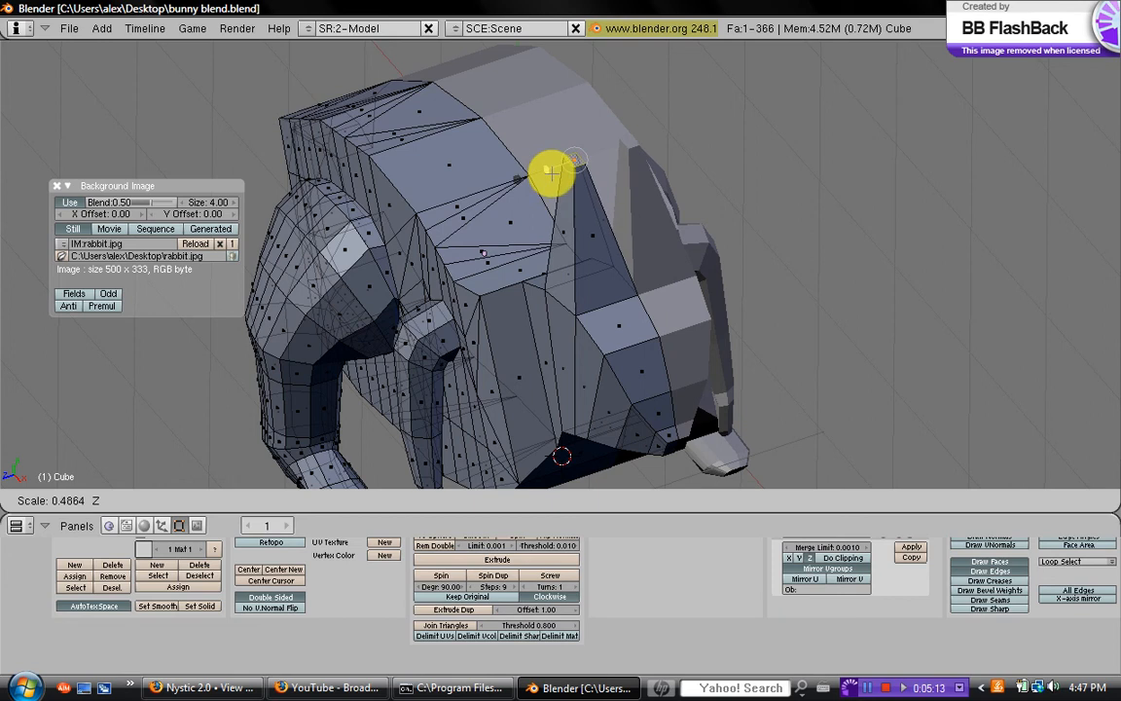
pyautogui.click(596, 308)
# Extrude the ear's outer side face in place and scale the new face to about 0.77 as an inset
pyautogui.moveTo(595, 307)
pyautogui.mouseDown(button='middle')
pyautogui.moveTo(841, 258)
pyautogui.moveTo(971, 263)
pyautogui.moveTo(678, 337)
pyautogui.moveTo(625, 255)
pyautogui.moveTo(736, 288)
pyautogui.moveTo(534, 323)
pyautogui.moveTo(604, 308)
pyautogui.mouseUp(button='middle')
pyautogui.scroll(-3, 678, 337)
pyautogui.scroll(5, 604, 308)
pyautogui.moveTo(718, 312); pyautogui.dragTo(545, 265, button='middle')
pyautogui.scroll(-1, 583, 310)
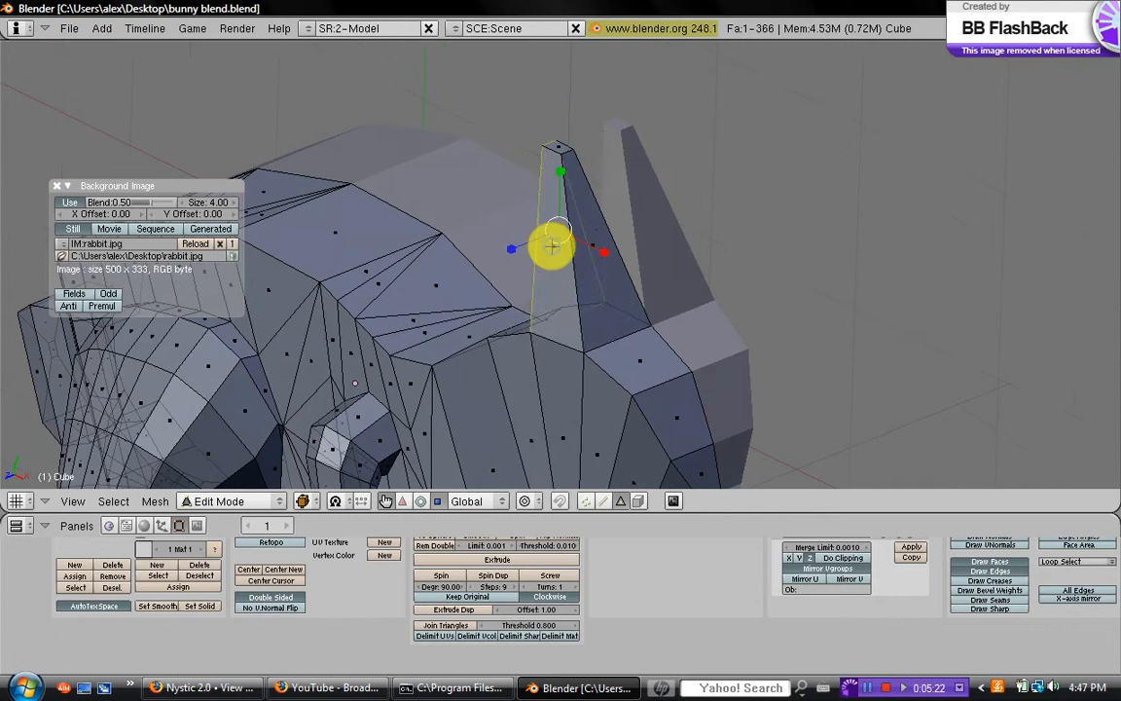
pyautogui.moveTo(533, 350); pyautogui.dragTo(669, 317, button='middle')
pyautogui.press('e')
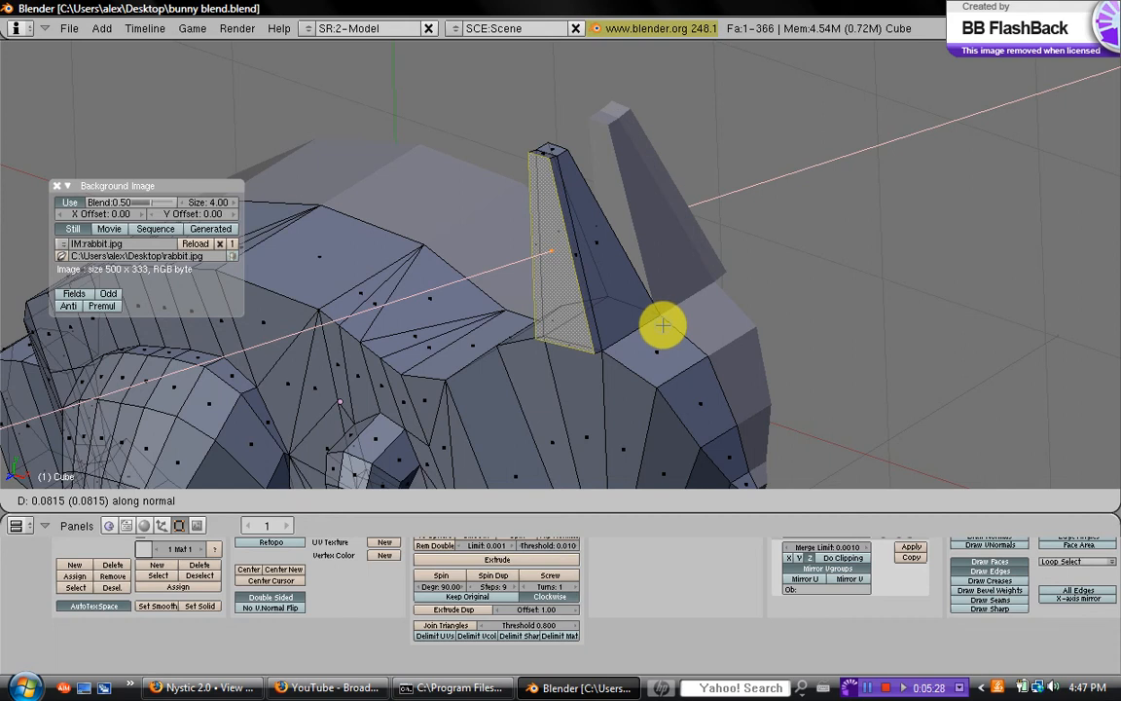
pyautogui.click(654, 328)
pyautogui.press('s')
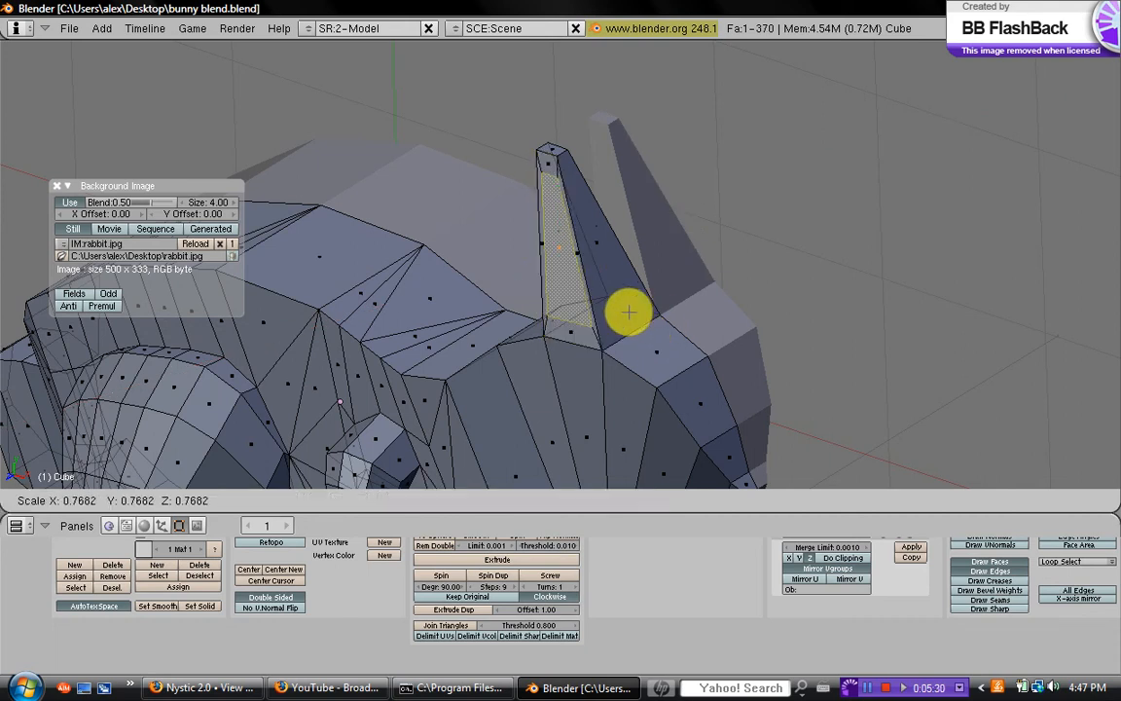
pyautogui.click(628, 312)
# Push the inset ear face inward along Z by about 0.05 and rotate it slightly
pyautogui.moveTo(593, 330); pyautogui.dragTo(533, 278, button='middle')
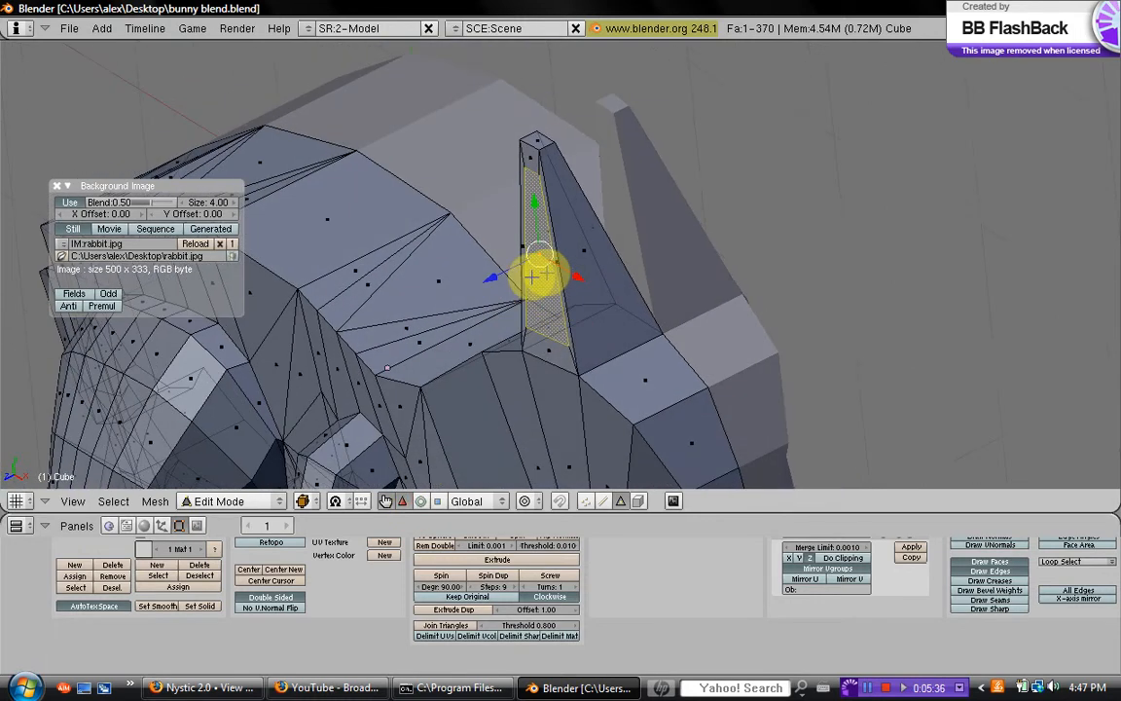
pyautogui.press('g')
pyautogui.press('z')
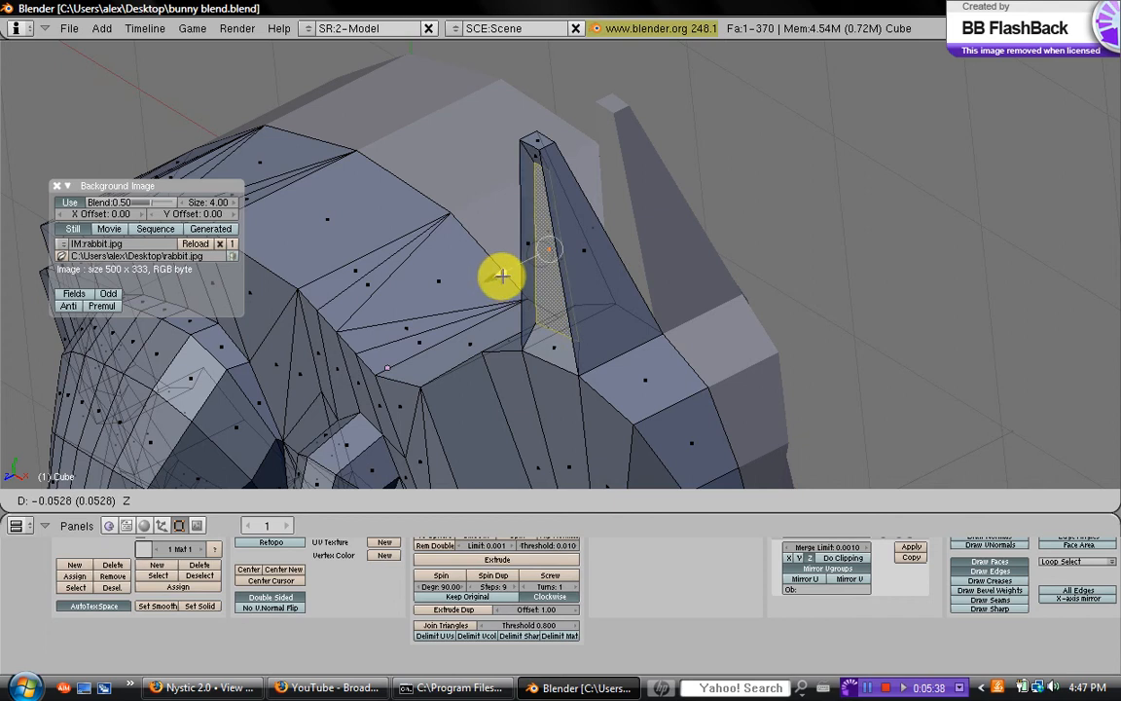
pyautogui.click(499, 282)
pyautogui.moveTo(499, 281); pyautogui.dragTo(450, 408, button='middle')
pyautogui.click(422, 501)
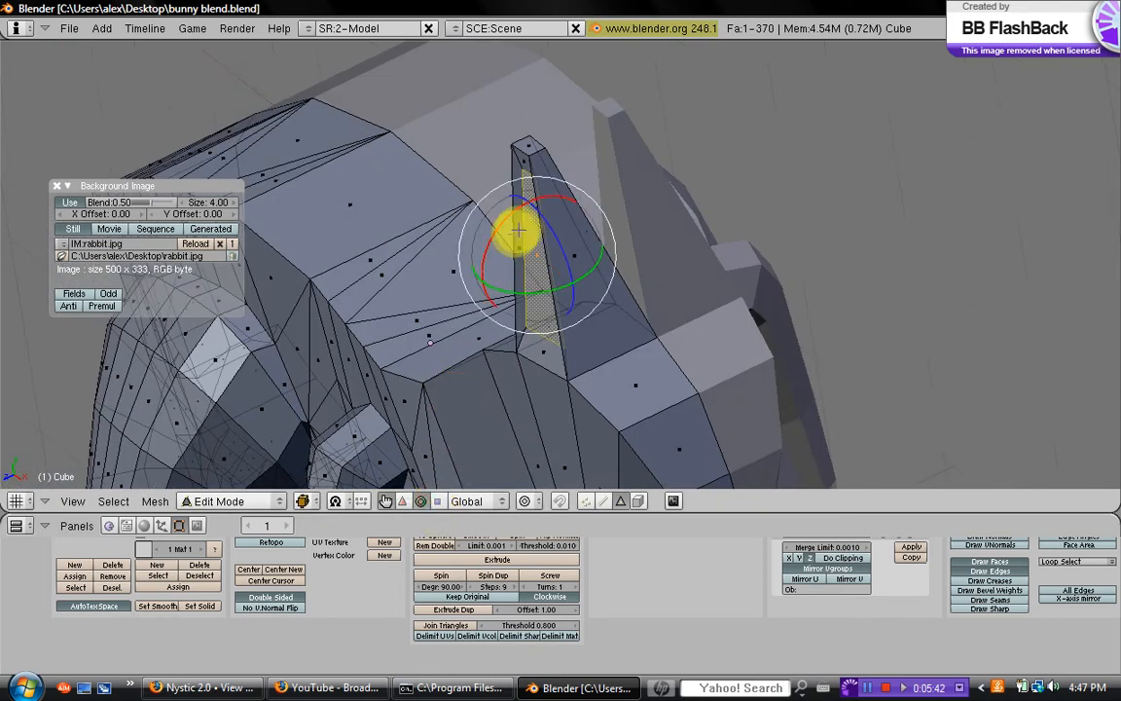
pyautogui.moveTo(506, 227); pyautogui.dragTo(508, 270)
pyautogui.click(406, 495)
# Leave mesh editing and examine the rabbit's ears, head and body from several angles
pyautogui.press('Tab')
pyautogui.moveTo(508, 282); pyautogui.dragTo(518, 323, button='middle')
pyautogui.moveTo(631, 324); pyautogui.dragTo(587, 341, button='middle')
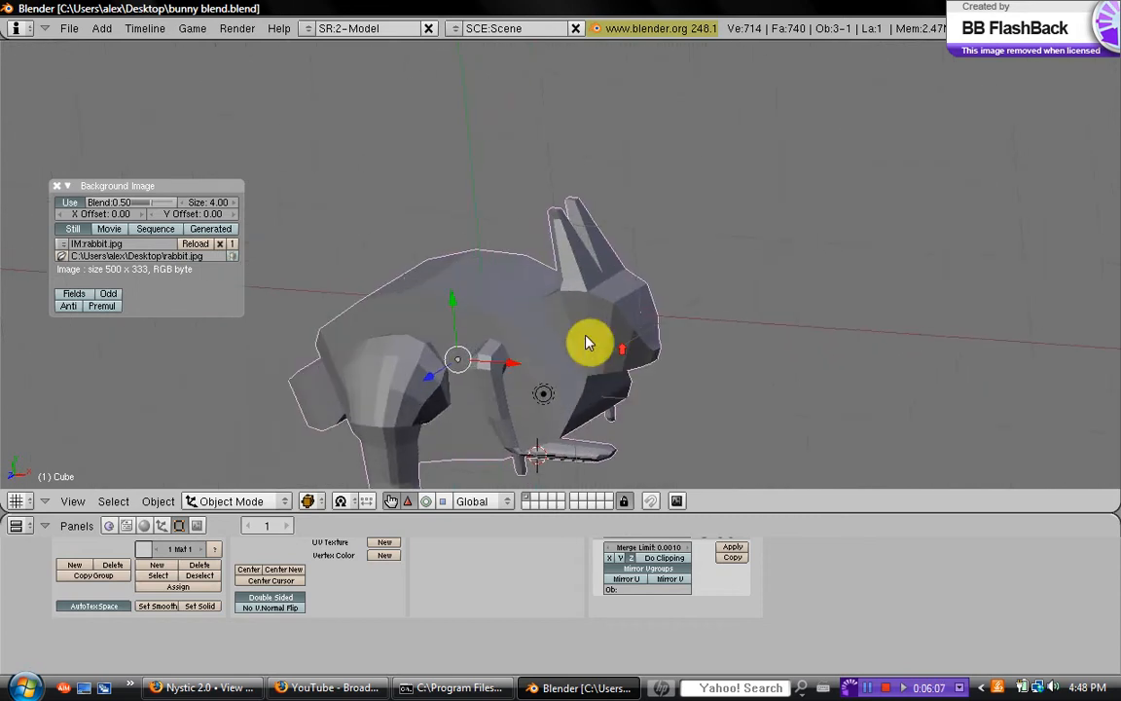
pyautogui.scroll(2, 587, 340)
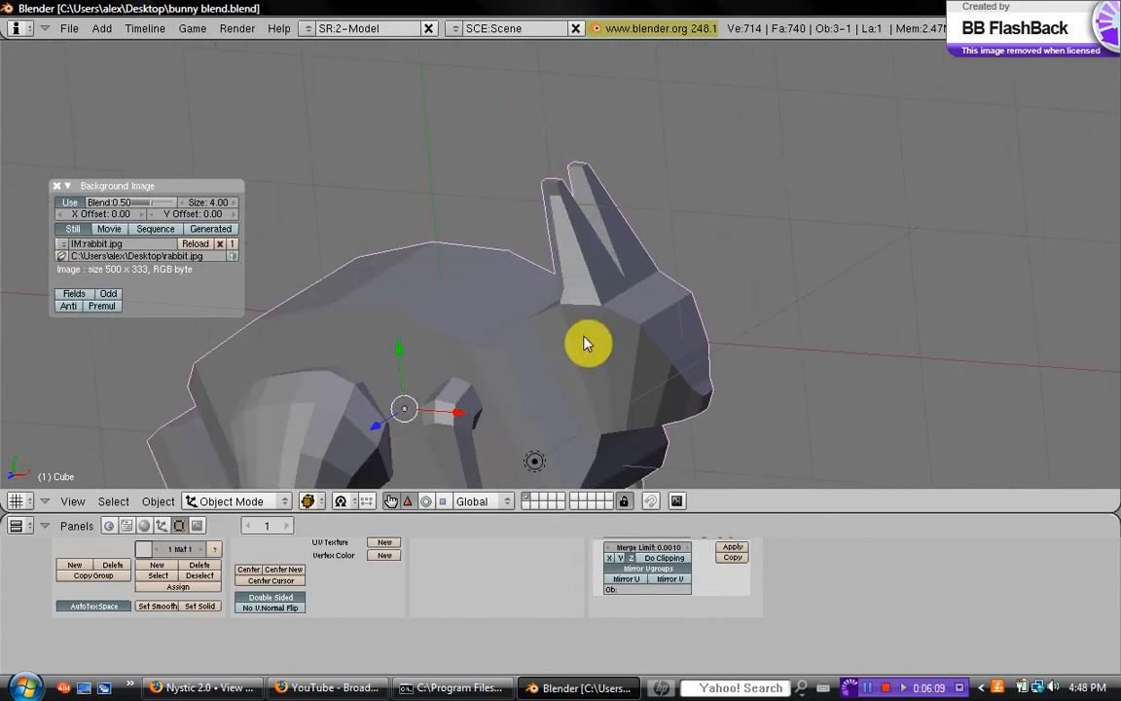
pyautogui.scroll(2, 668, 615)
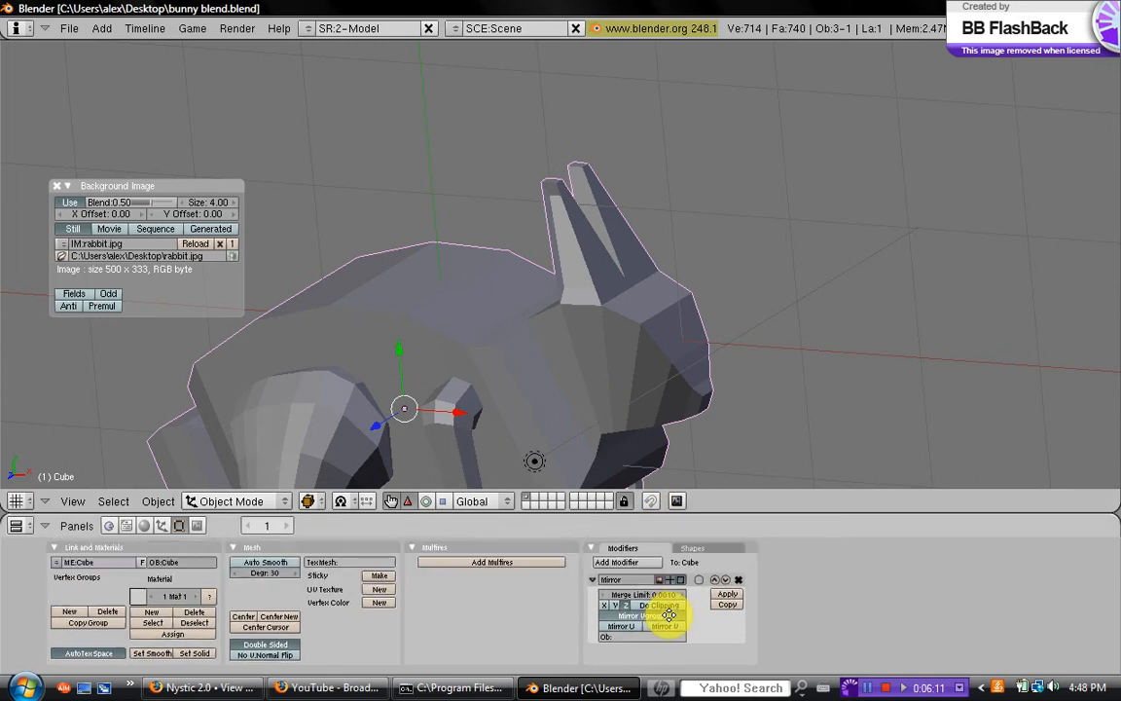
pyautogui.moveTo(566, 415); pyautogui.dragTo(500, 333, button='middle')
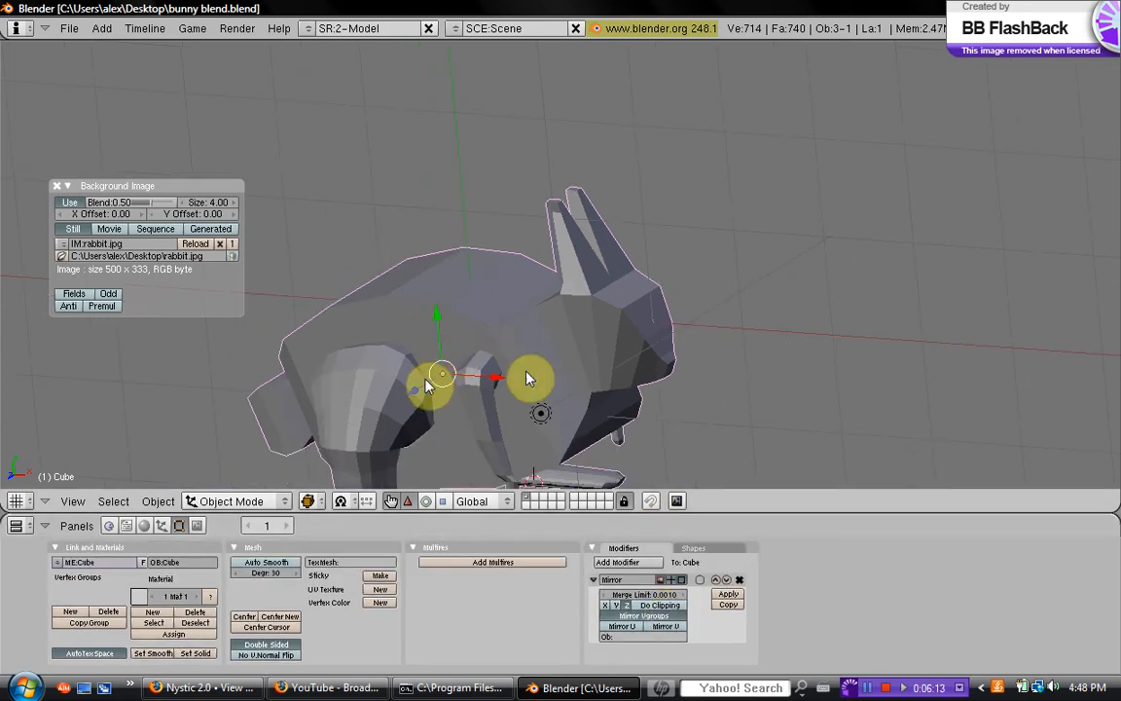
pyautogui.moveTo(527, 372); pyautogui.dragTo(626, 377, button='middle')
pyautogui.scroll(-3, 589, 365)
pyautogui.scroll(3, 502, 362)
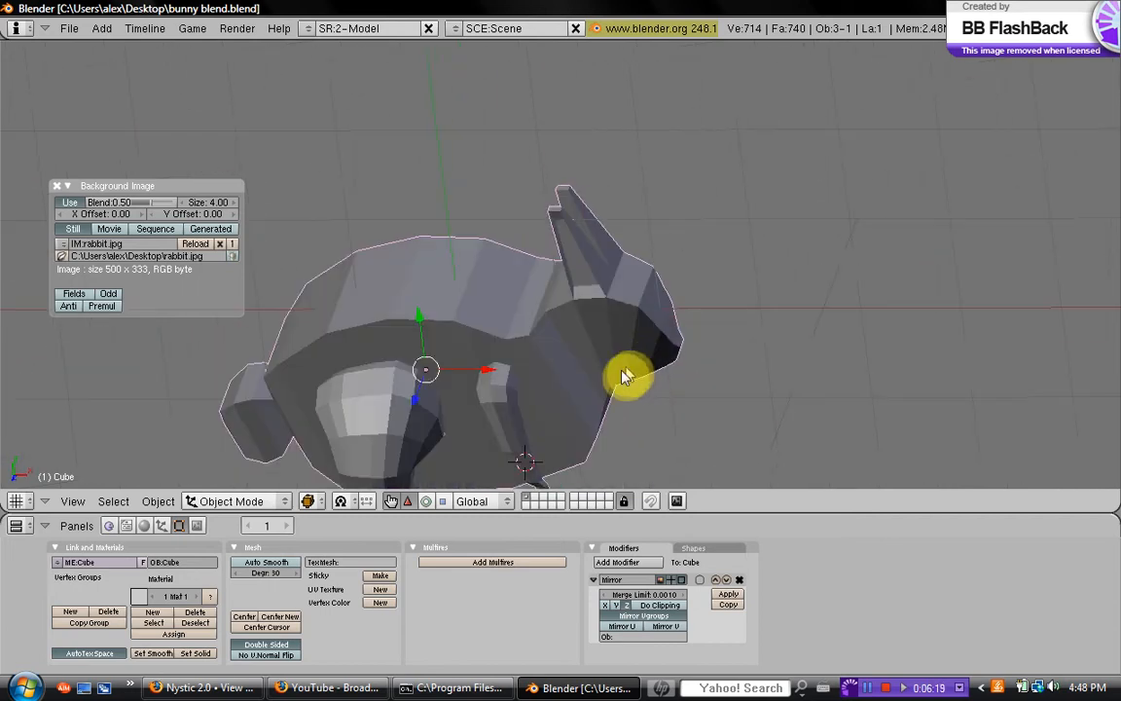
# Add a Subsurf modifier to the mirrored rabbit mesh
pyautogui.click(628, 563)
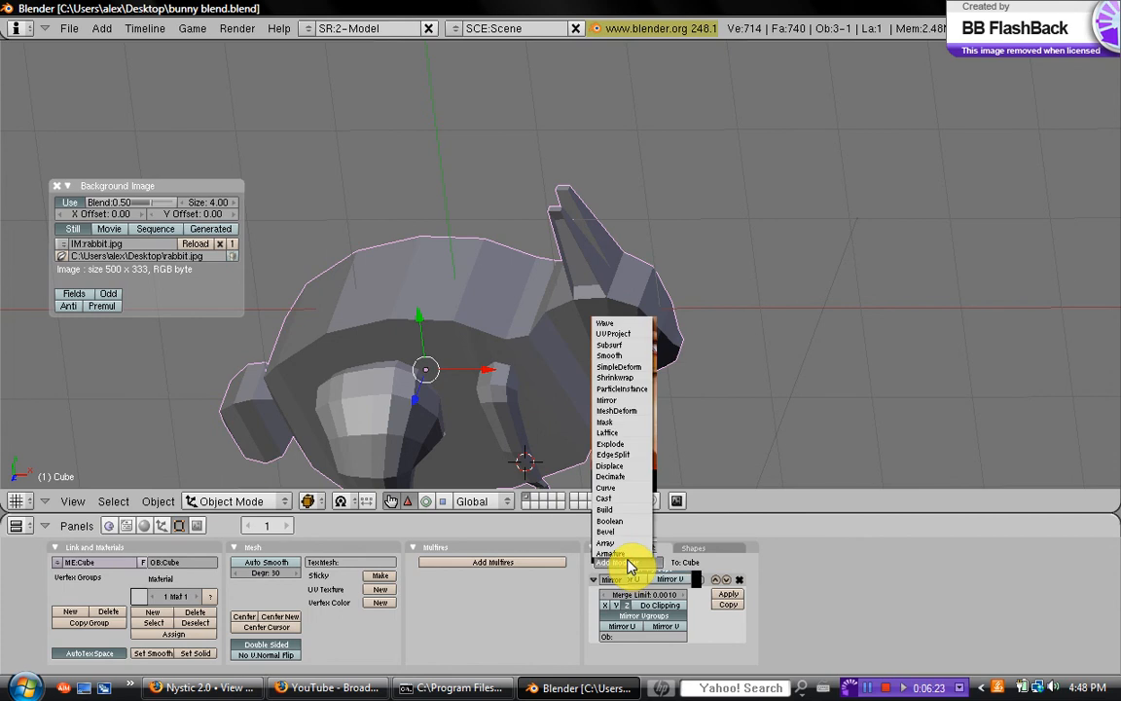
pyautogui.click(626, 347)
pyautogui.moveTo(613, 352)
pyautogui.mouseDown(button='middle')
pyautogui.moveTo(569, 387)
pyautogui.moveTo(694, 328)
pyautogui.moveTo(550, 375)
pyautogui.moveTo(626, 376)
pyautogui.moveTo(543, 382)
pyautogui.moveTo(581, 403)
pyautogui.moveTo(530, 320)
pyautogui.moveTo(785, 389)
pyautogui.moveTo(610, 373)
pyautogui.mouseUp(button='middle')
pyautogui.moveTo(435, 377); pyautogui.dragTo(540, 337, button='middle')
pyautogui.scroll(1, 219, 557)
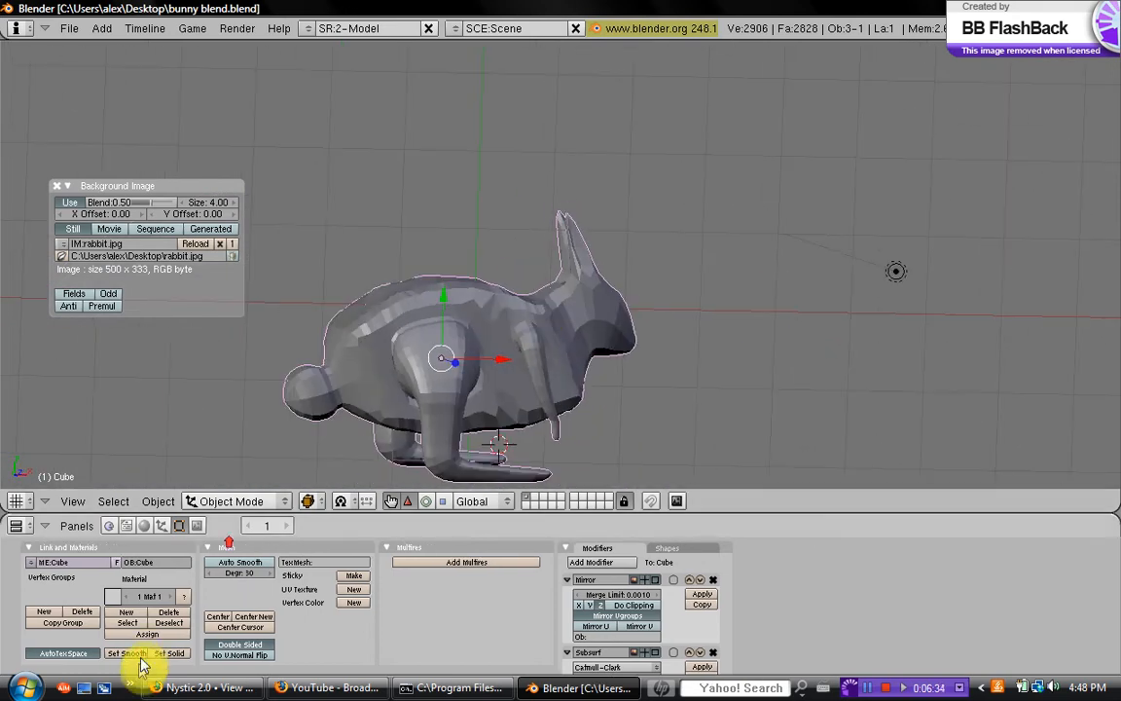
# Set the whole rabbit mesh to smooth shading and check it from several angles
pyautogui.click(134, 655)
pyautogui.moveTo(438, 341); pyautogui.dragTo(414, 319, button='middle')
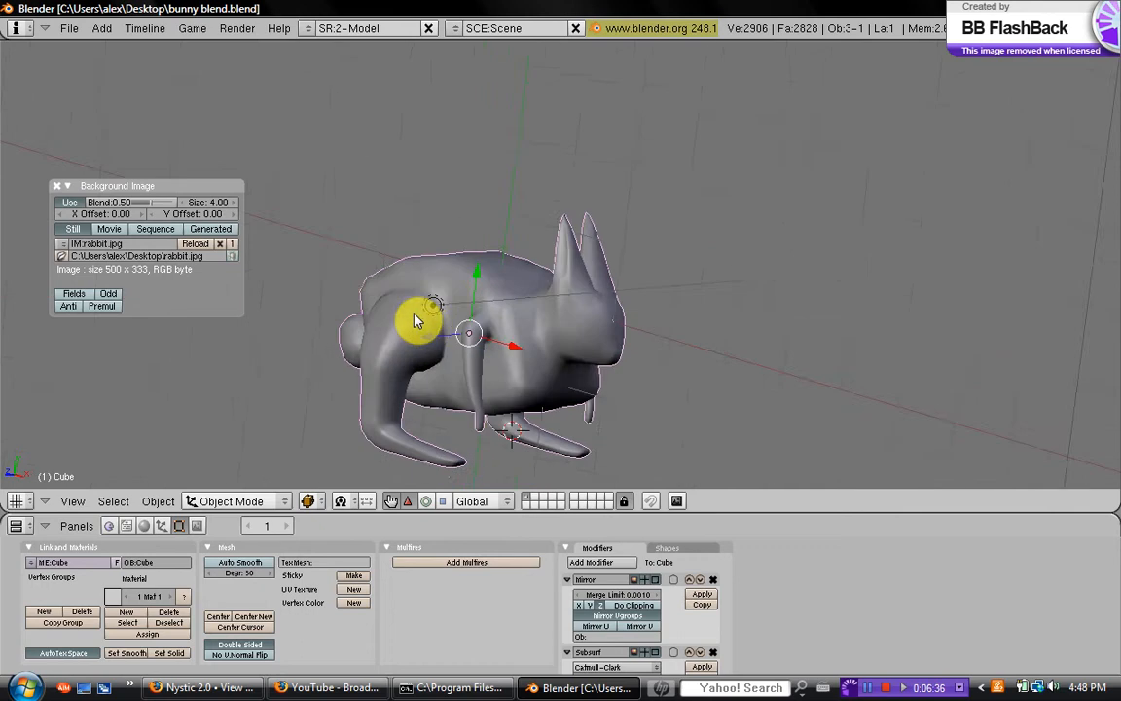
pyautogui.moveTo(520, 346)
pyautogui.mouseDown(button='middle')
pyautogui.moveTo(763, 325)
pyautogui.moveTo(613, 330)
pyautogui.moveTo(678, 261)
pyautogui.moveTo(568, 263)
pyautogui.mouseUp(button='middle')
pyautogui.scroll(5, 676, 313)
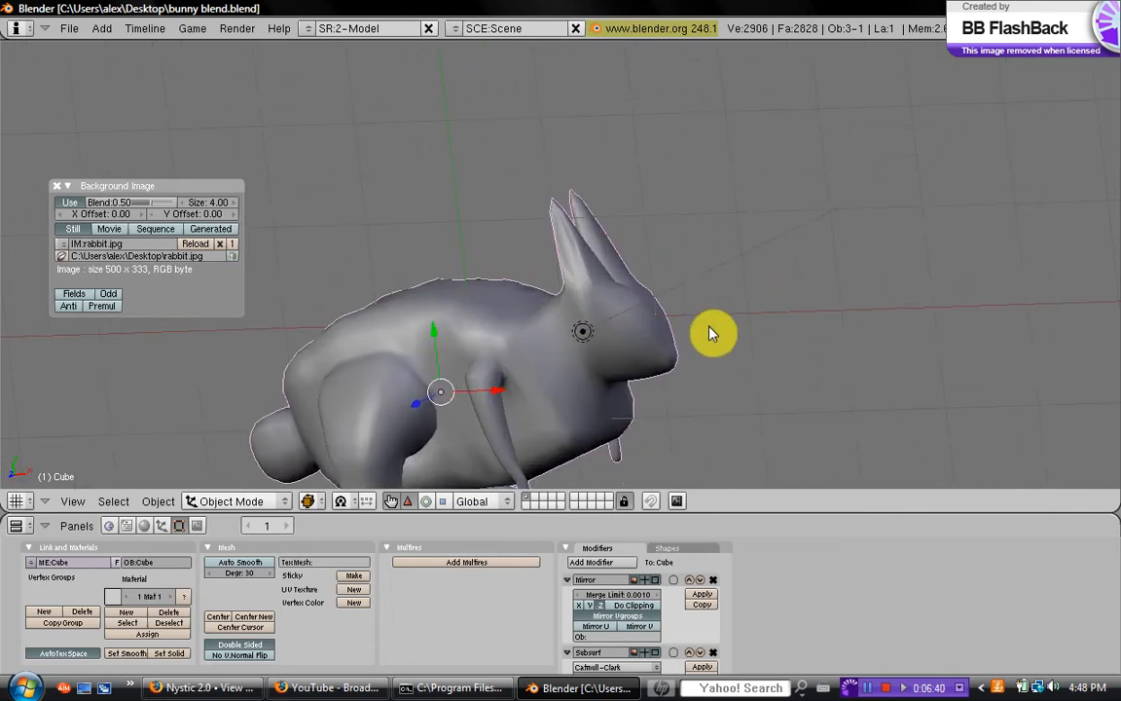
pyautogui.moveTo(710, 329); pyautogui.dragTo(624, 338, button='middle')
pyautogui.scroll(-3, 641, 348)
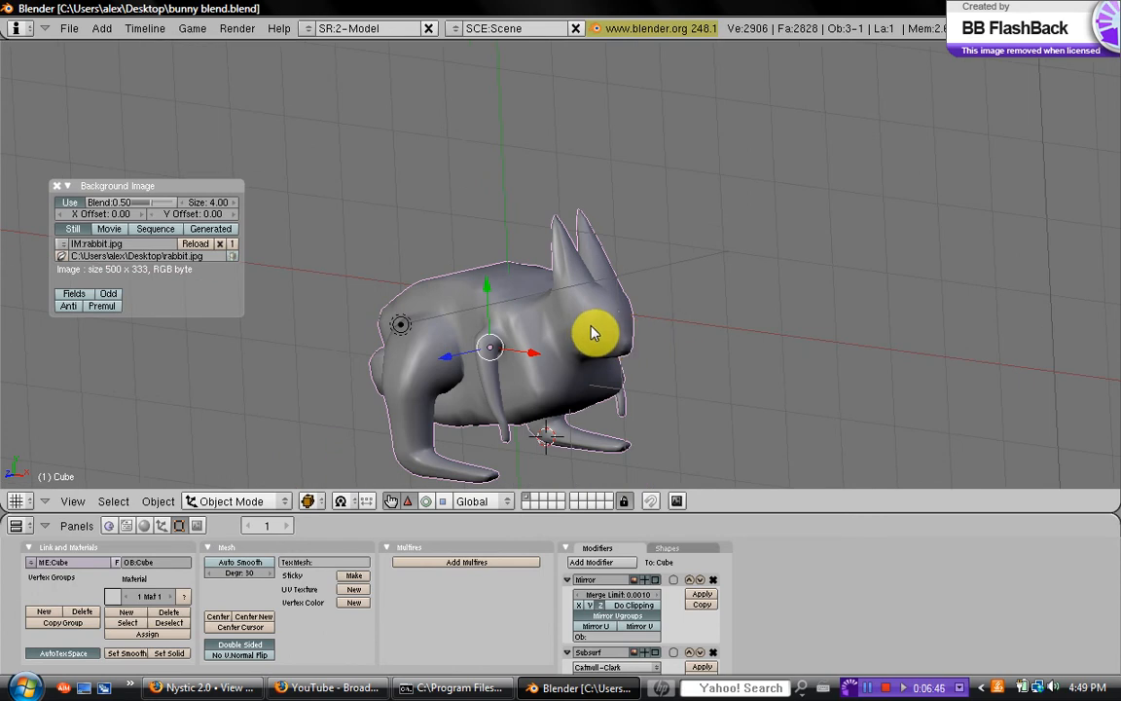
# Raise the Subsurf modifier's viewport subdivision level on the rabbit to 3
pyautogui.moveTo(593, 333); pyautogui.dragTo(472, 326, button='middle')
pyautogui.moveTo(456, 325); pyautogui.dragTo(533, 286, button='middle')
pyautogui.scroll(-2, 671, 556)
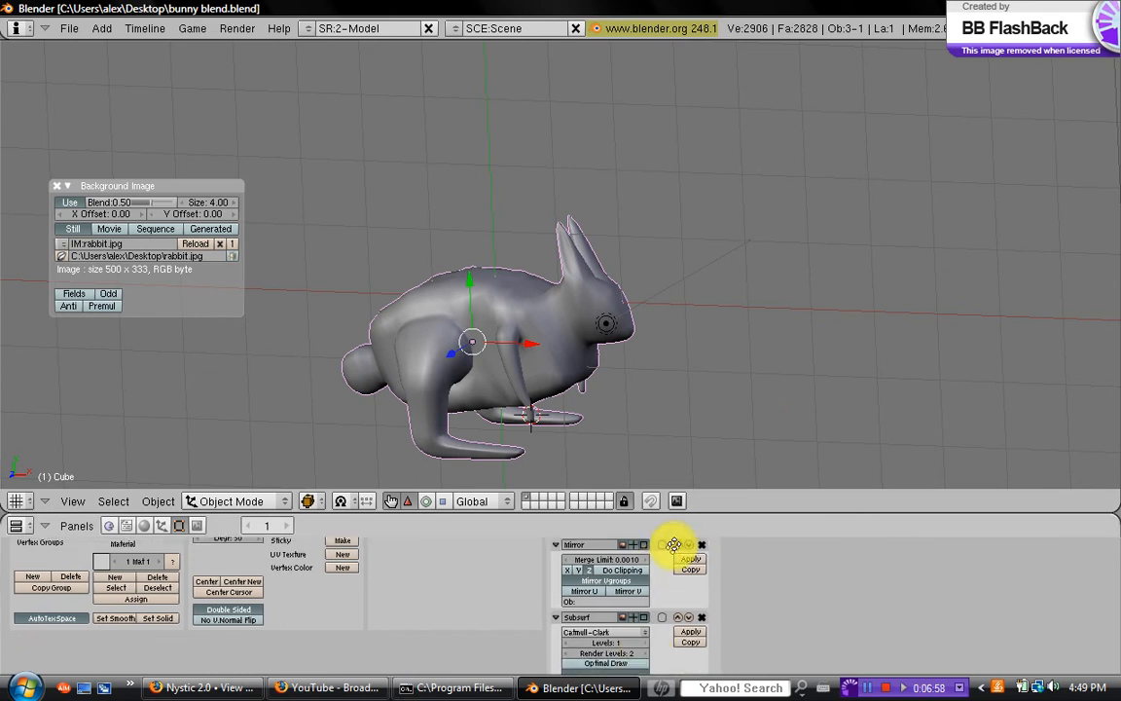
pyautogui.click(647, 632)
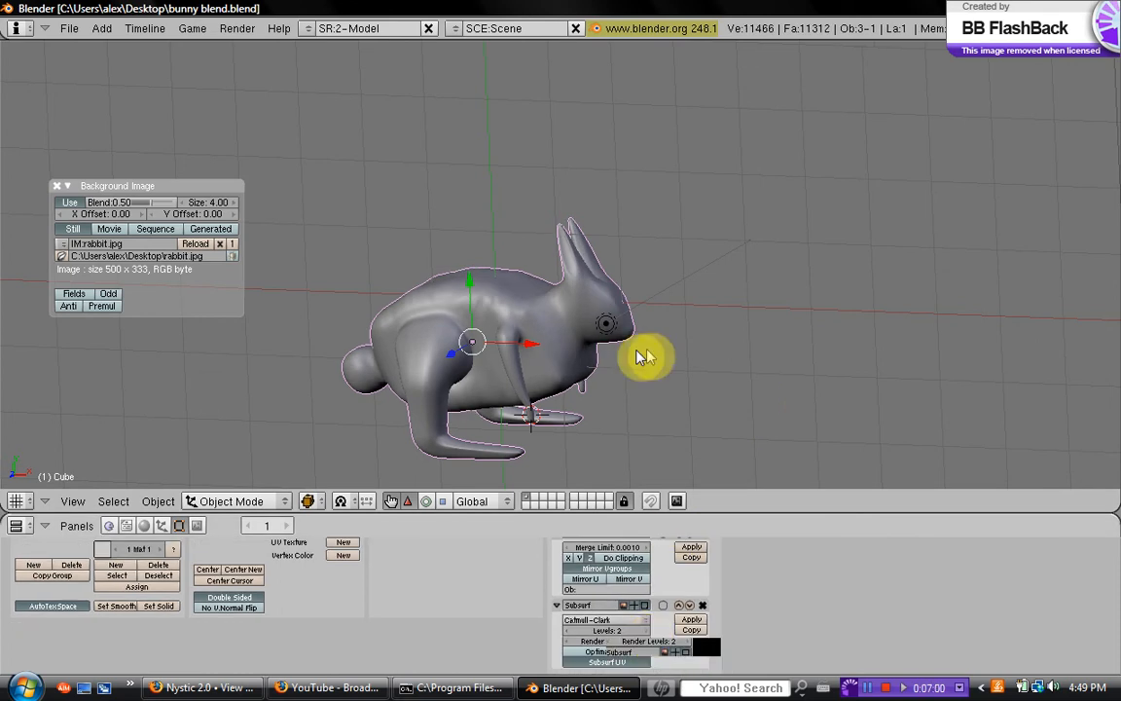
pyautogui.moveTo(643, 358); pyautogui.dragTo(600, 363, button='middle')
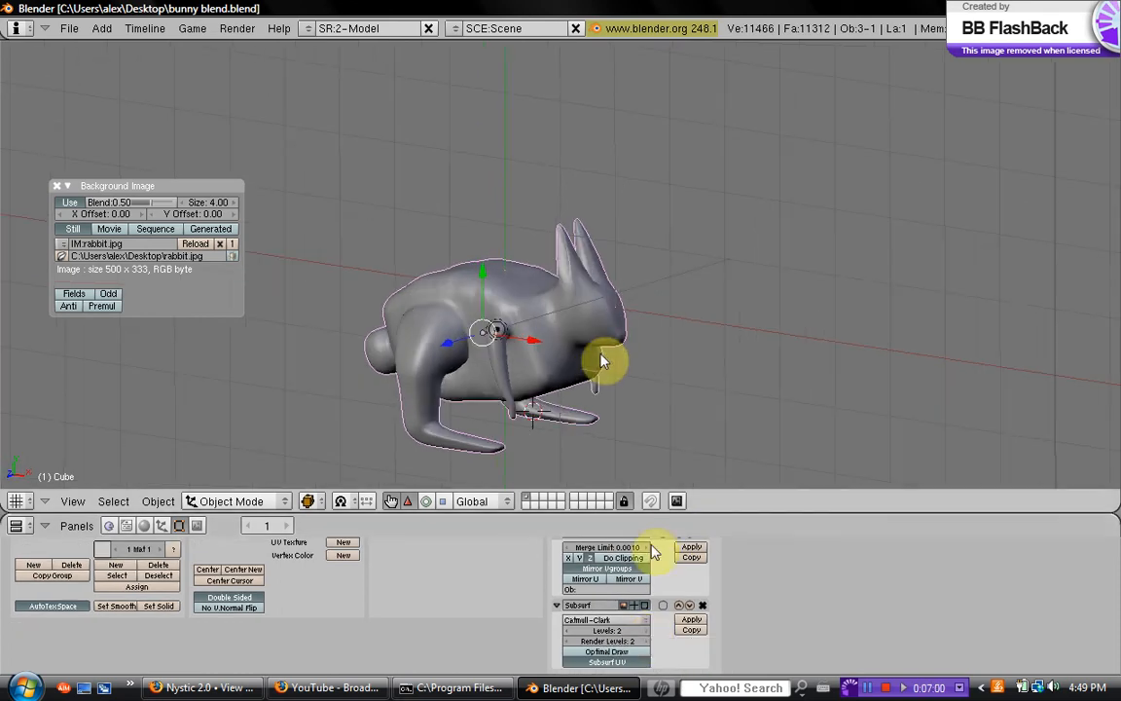
pyautogui.click(647, 633)
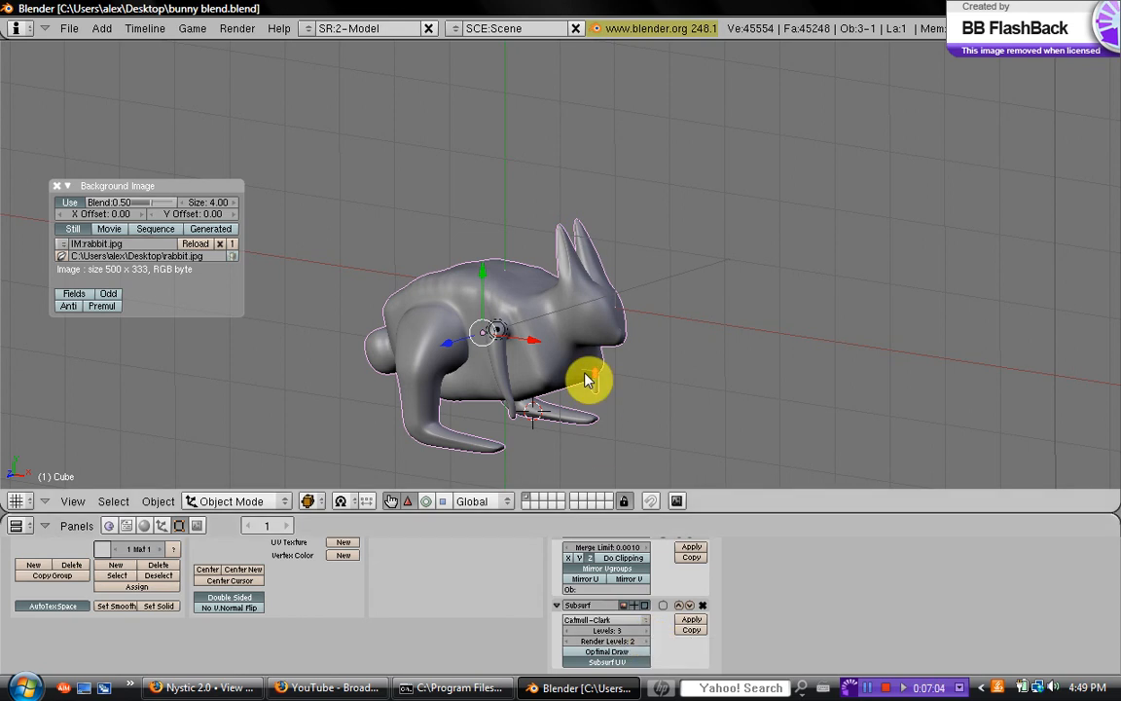
# Enter mesh editing on the rabbit and switch the selection mode to vertices
pyautogui.scroll(2, 587, 378)
pyautogui.moveTo(567, 365); pyautogui.dragTo(527, 169, button='middle')
pyautogui.press('Tab')
pyautogui.scroll(4, 560, 399)
pyautogui.scroll(-1, 500, 390)
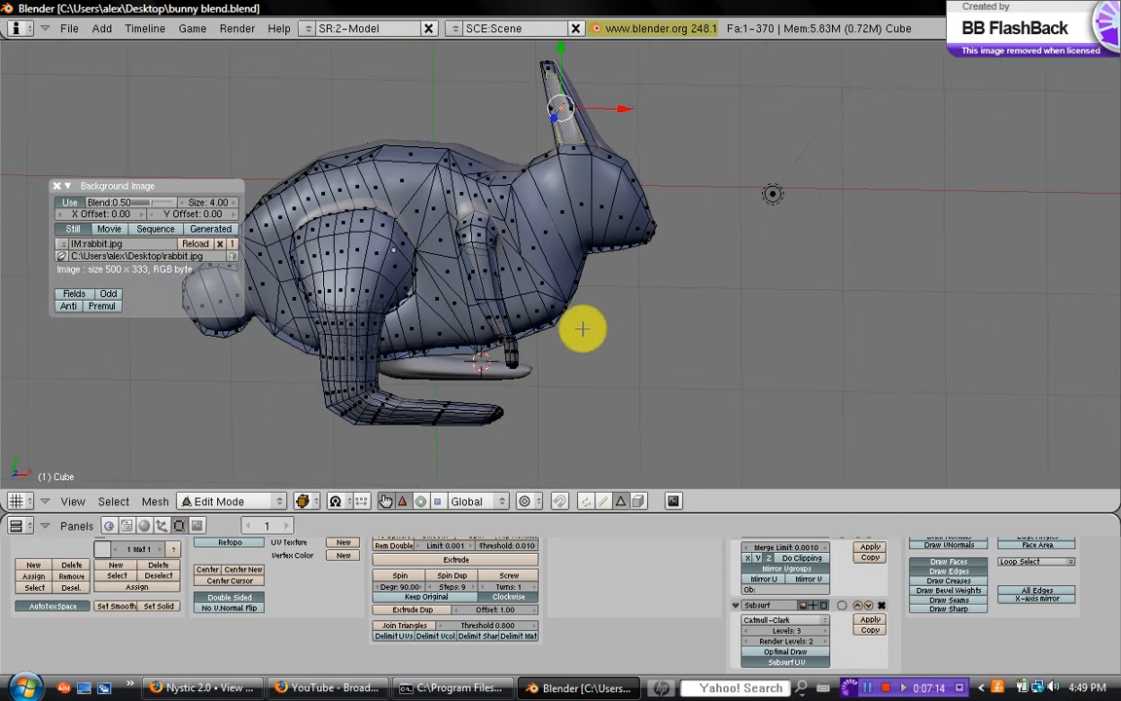
pyautogui.scroll(2, 581, 326)
pyautogui.moveTo(552, 337); pyautogui.dragTo(556, 385, button='middle')
pyautogui.click(587, 500)
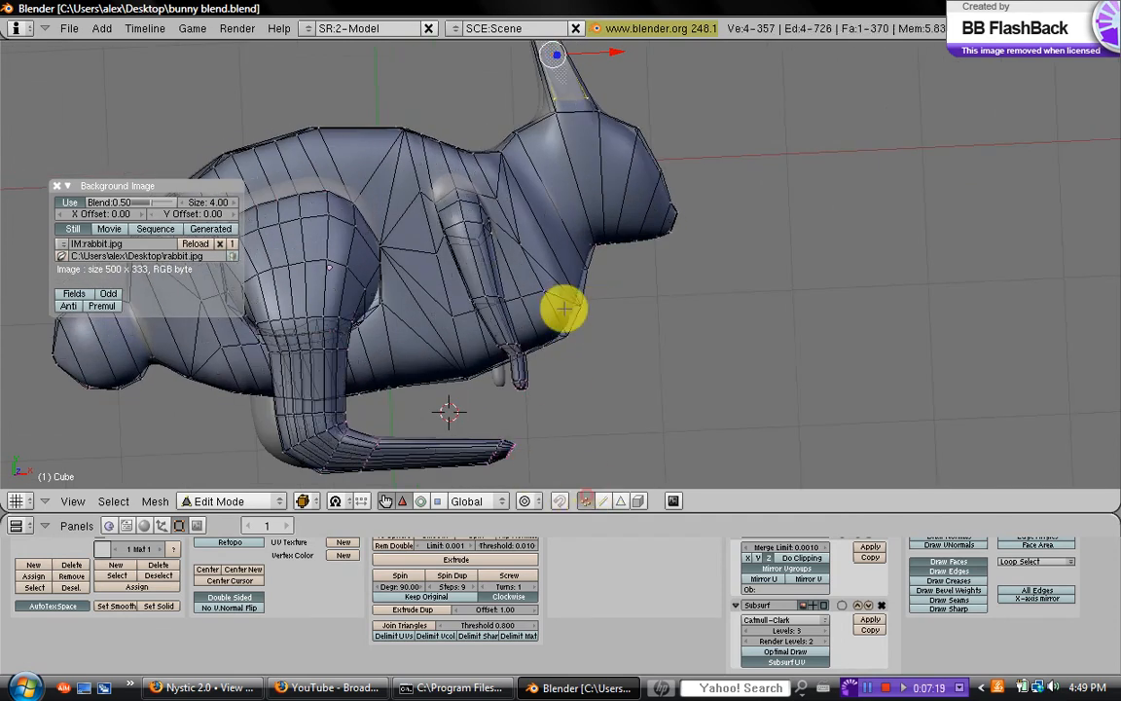
# Move the vertices at the lower front of the chest inward by about -0.08 in X and 0.08 in Y
pyautogui.moveTo(560, 308); pyautogui.dragTo(578, 335, button='middle')
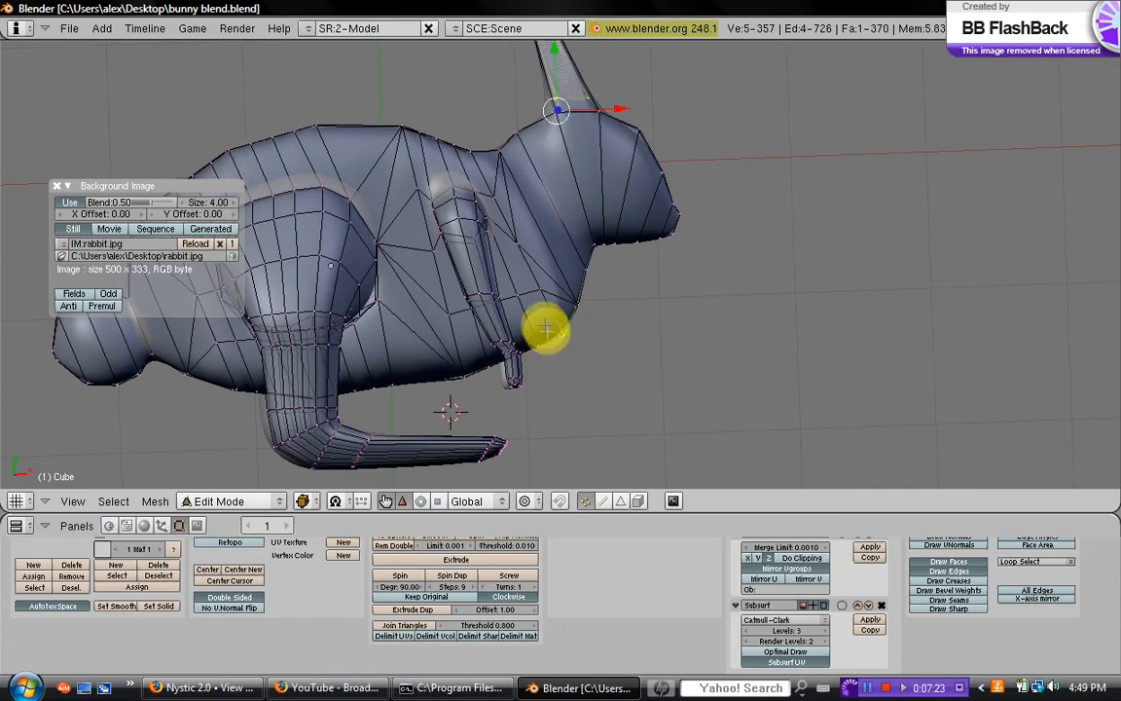
pyautogui.press('g')
pyautogui.rightClick(546, 318)
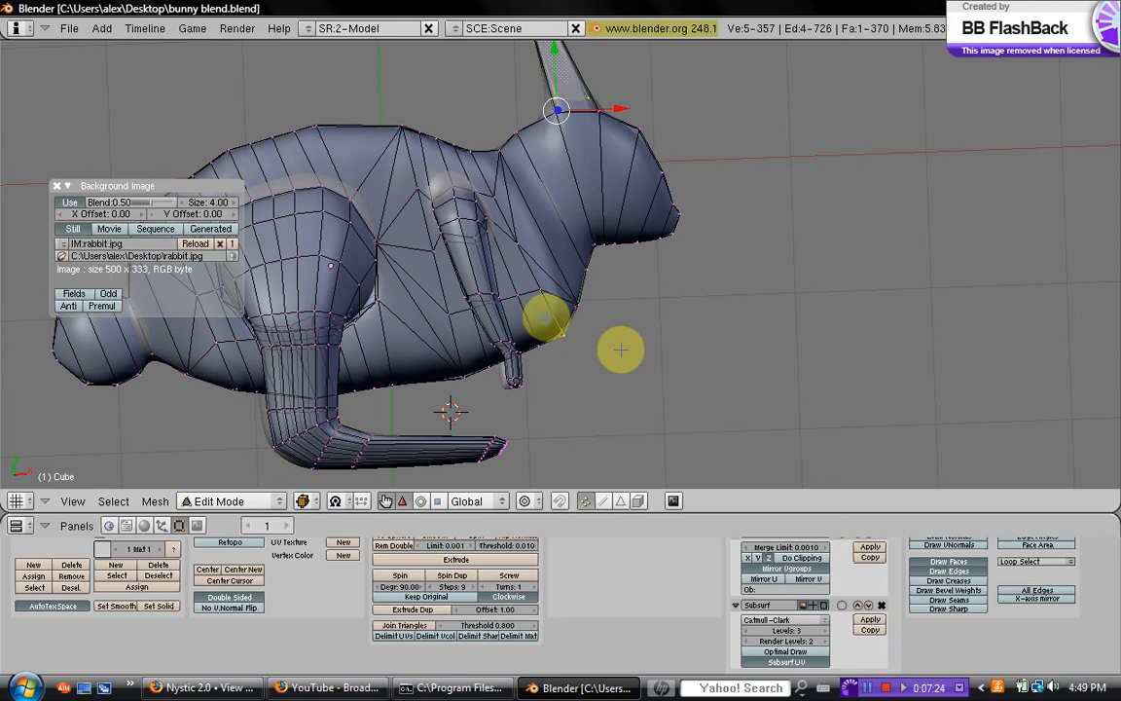
pyautogui.rightClick(599, 334)
pyautogui.moveTo(594, 333); pyautogui.dragTo(594, 338, button='middle')
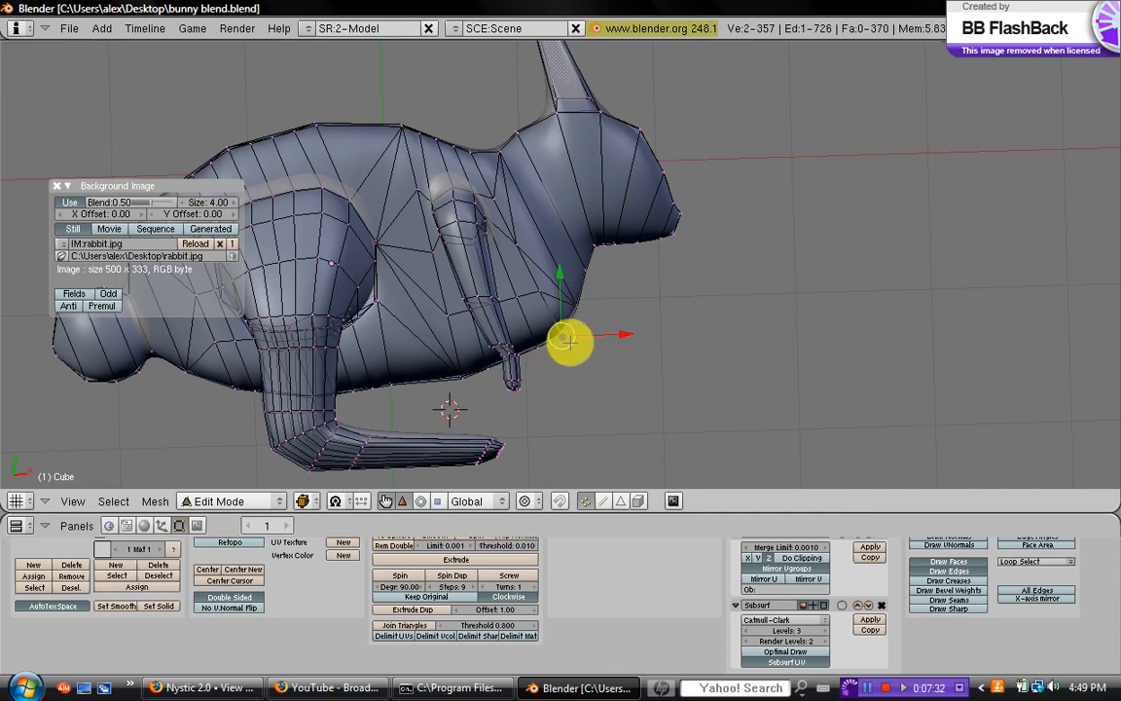
pyautogui.press('g')
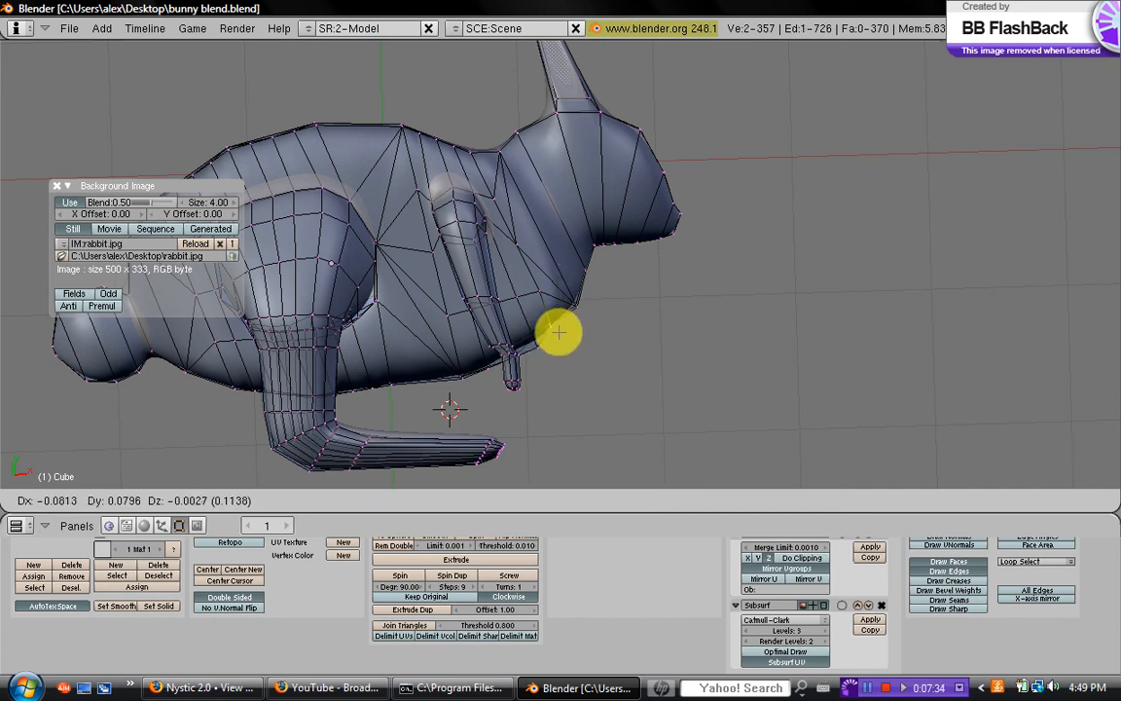
pyautogui.click(551, 325)
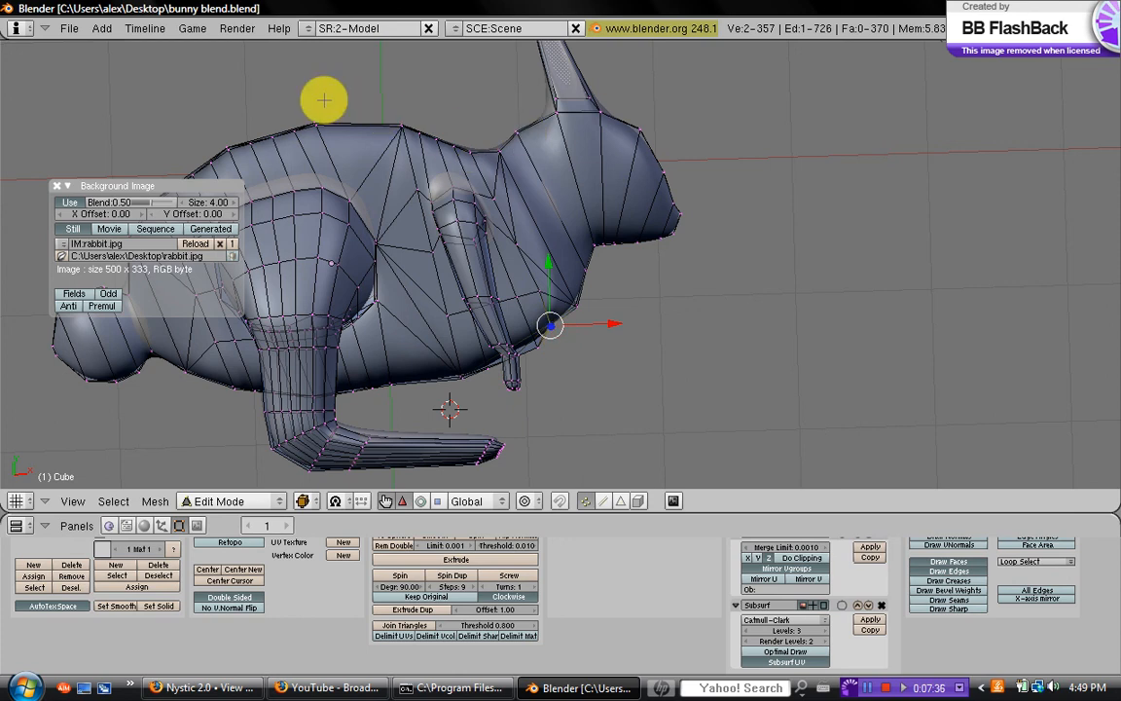
# Select the vertices at the peak of the rabbit's back and move them up and slightly toward the tail
pyautogui.press('b')
pyautogui.moveTo(290, 95); pyautogui.dragTo(404, 137)
pyautogui.press('g')
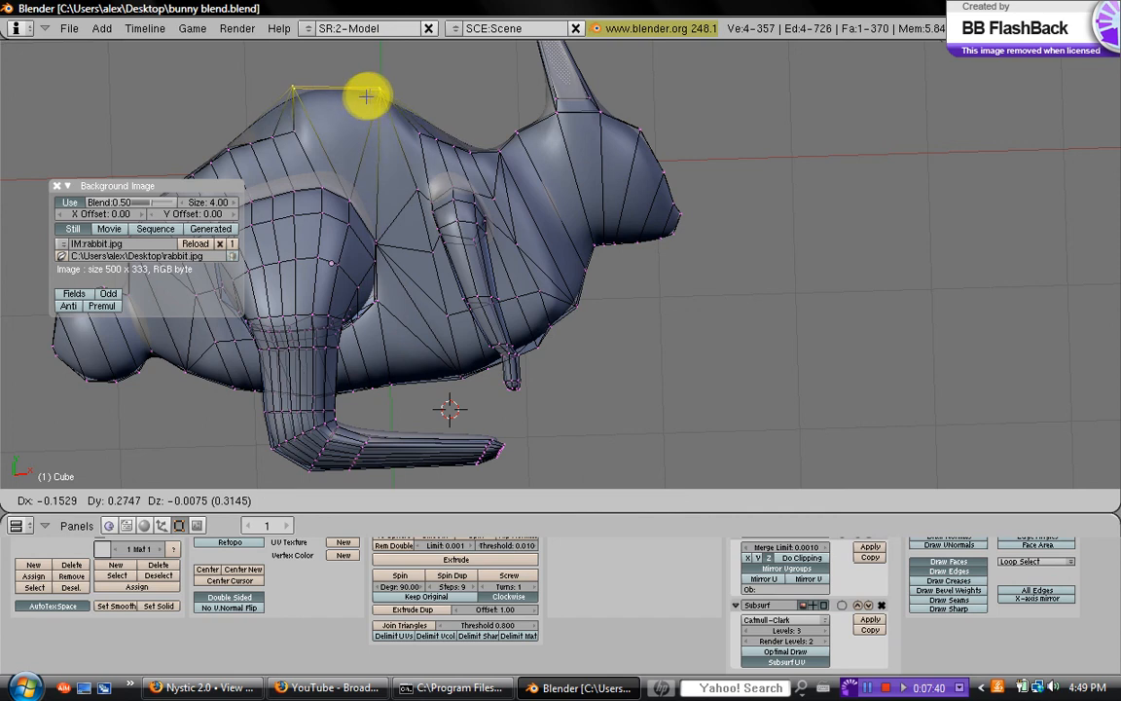
pyautogui.click(378, 120)
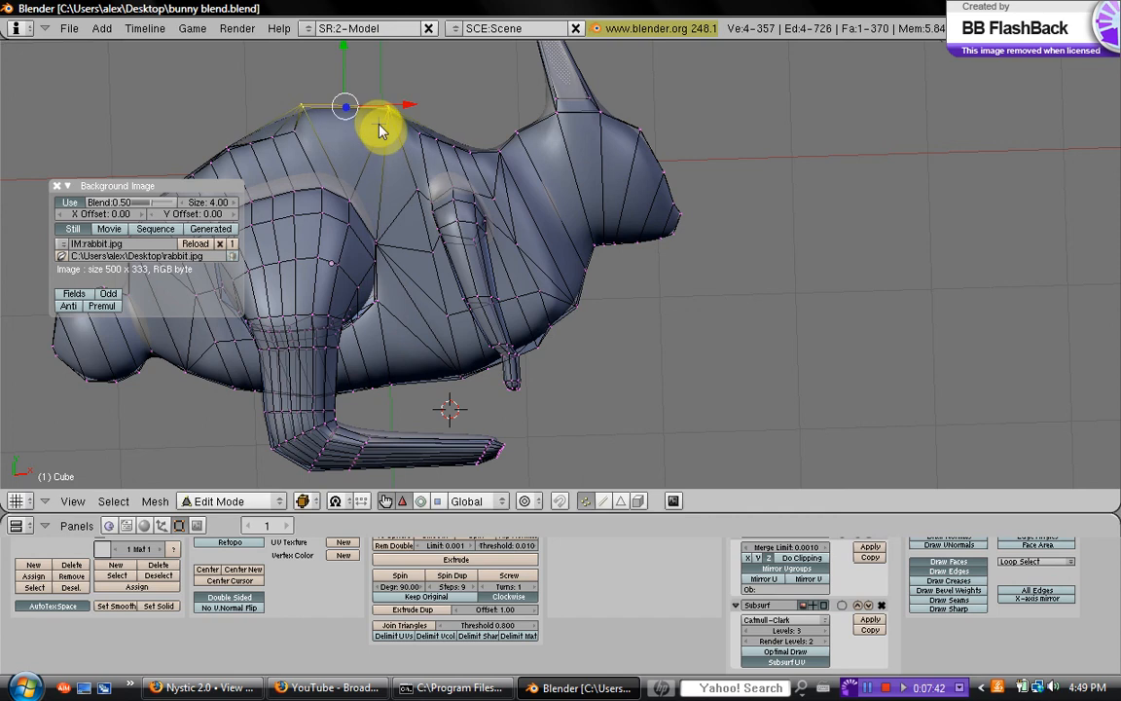
# Leave mesh editing and examine the smoothed rabbit's back and chest from the side and front
pyautogui.press('Tab')
pyautogui.moveTo(395, 301)
pyautogui.mouseDown(button='middle')
pyautogui.moveTo(453, 318)
pyautogui.moveTo(292, 245)
pyautogui.moveTo(466, 274)
pyautogui.moveTo(468, 259)
pyautogui.moveTo(472, 271)
pyautogui.moveTo(538, 260)
pyautogui.moveTo(540, 304)
pyautogui.mouseUp(button='middle')
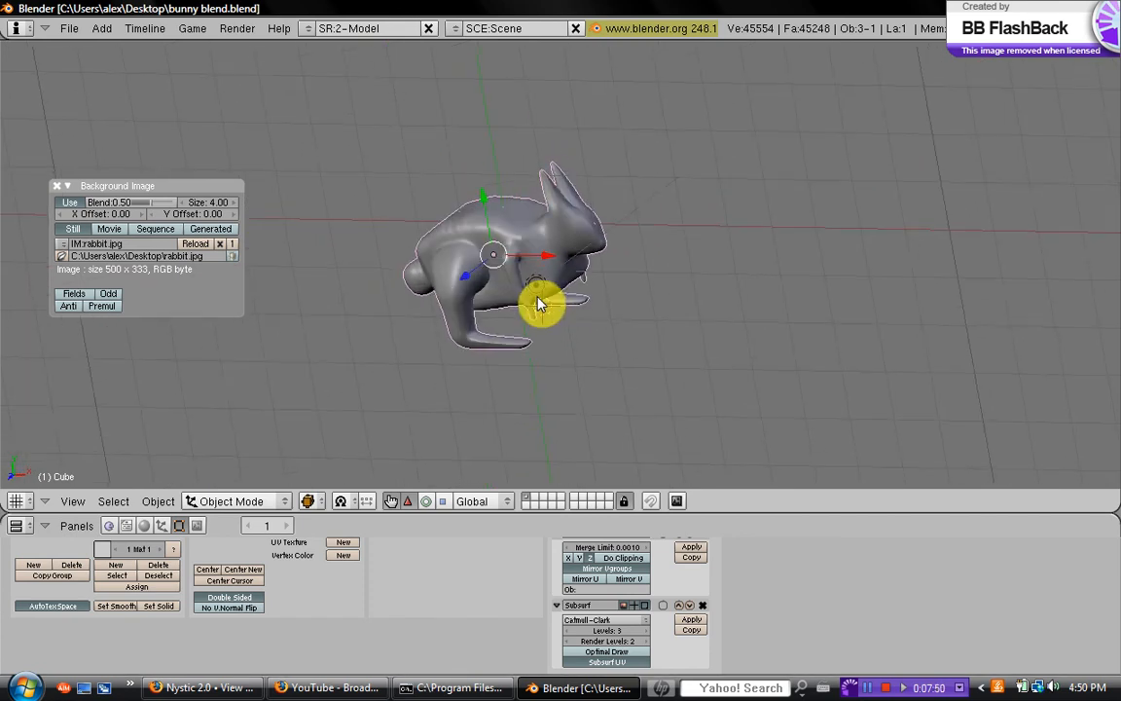
pyautogui.rightClick(541, 293)
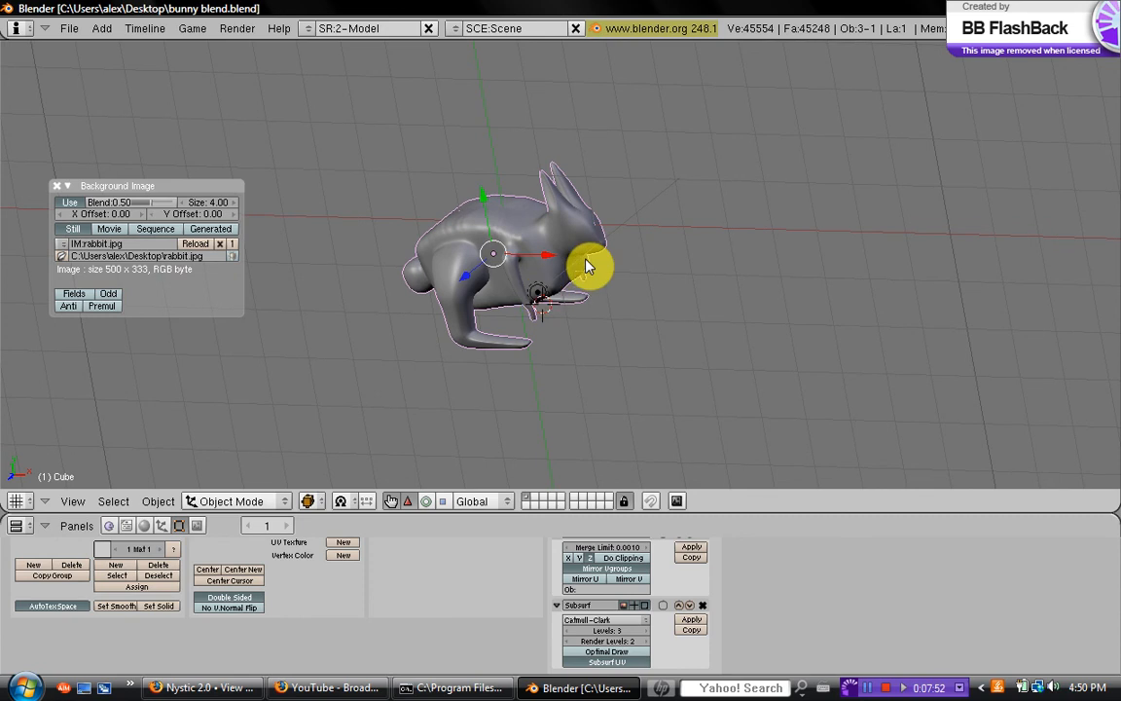
pyautogui.scroll(3, 587, 266)
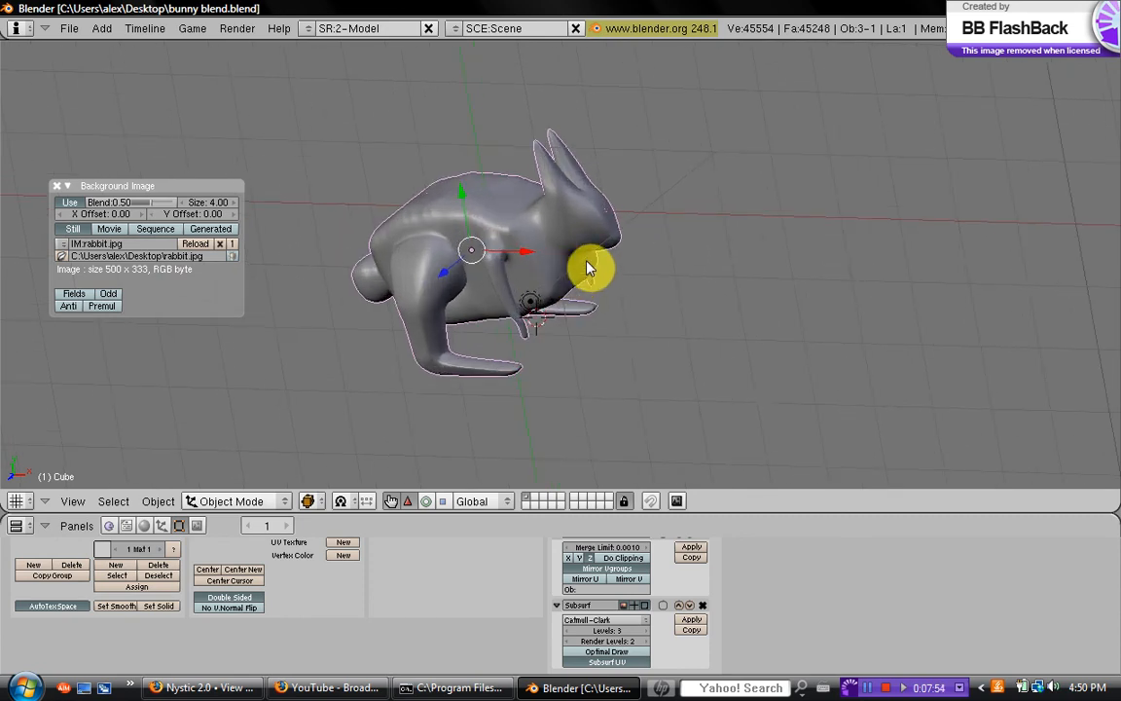
pyautogui.moveTo(573, 358); pyautogui.dragTo(711, 513, button='middle')
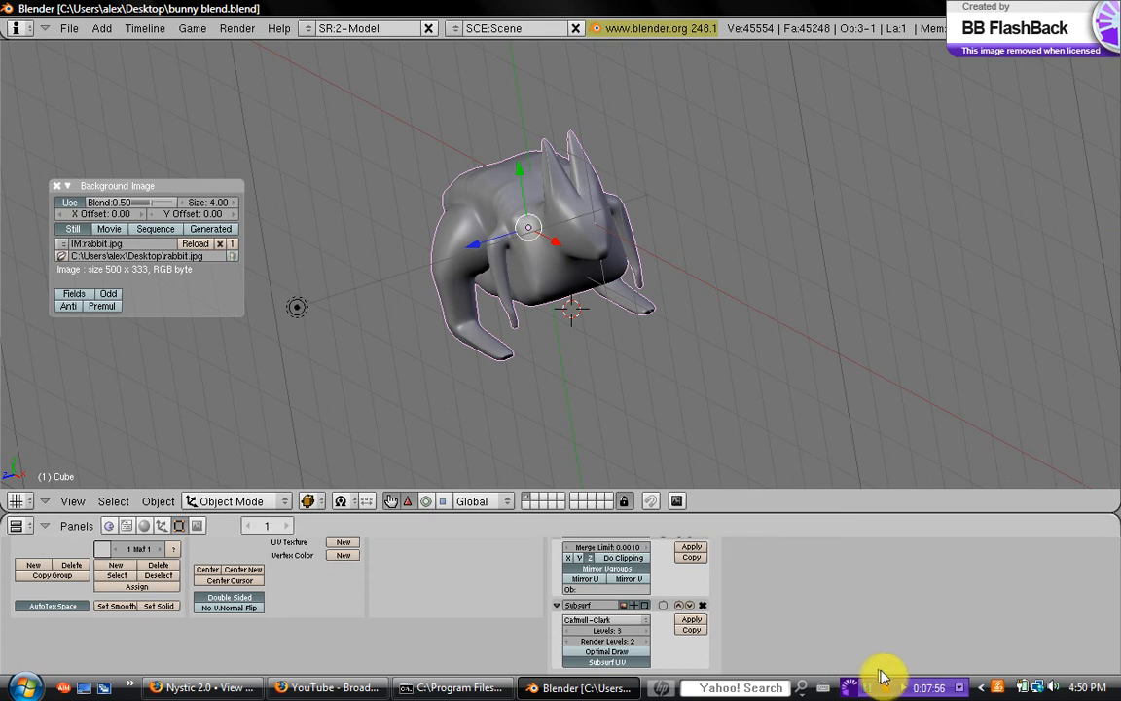